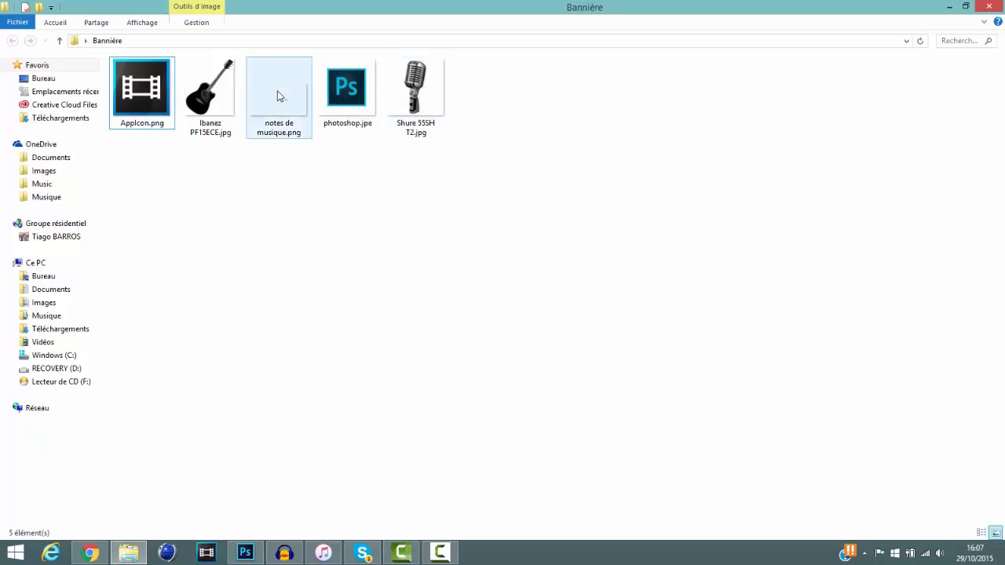
Step: Switch to Photoshop and fill the blank template's empty layer with the dark grey foreground colour using the Paint Bucket
key(alt+Tab)
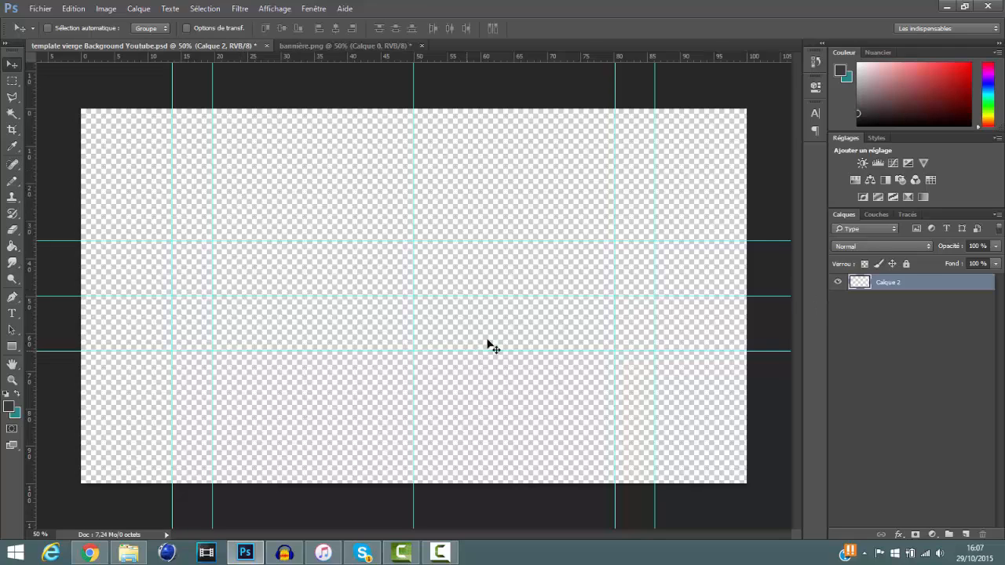
key(g)
click(367, 248)
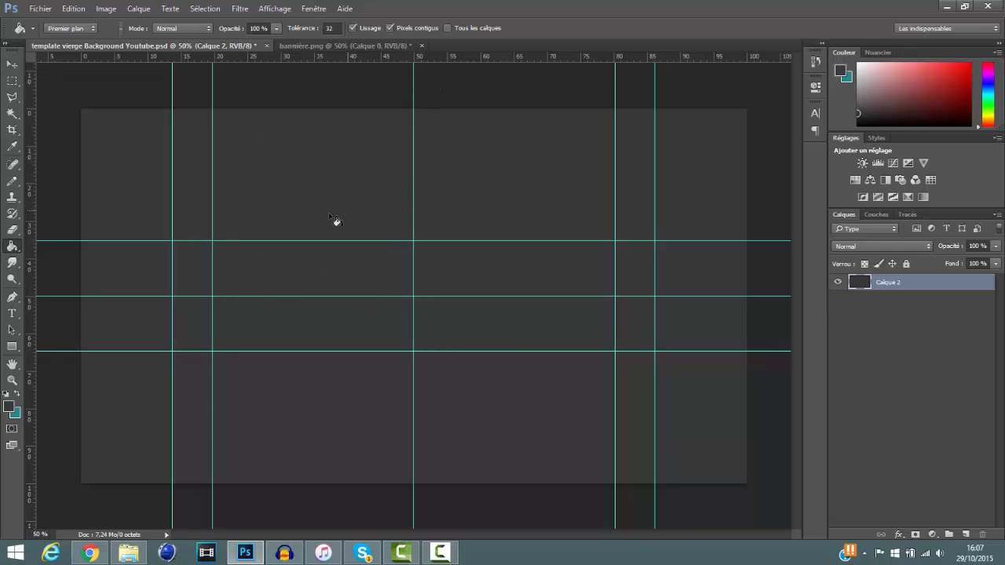
click(12, 63)
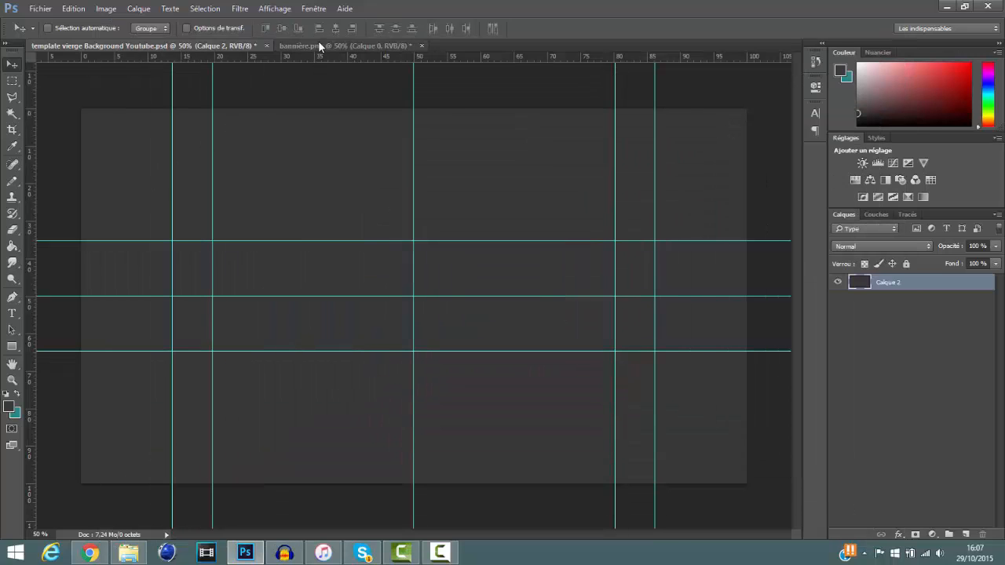
Step: Examine the finished example banner in bannière.png up close and return to the blank YouTube template
click(320, 47)
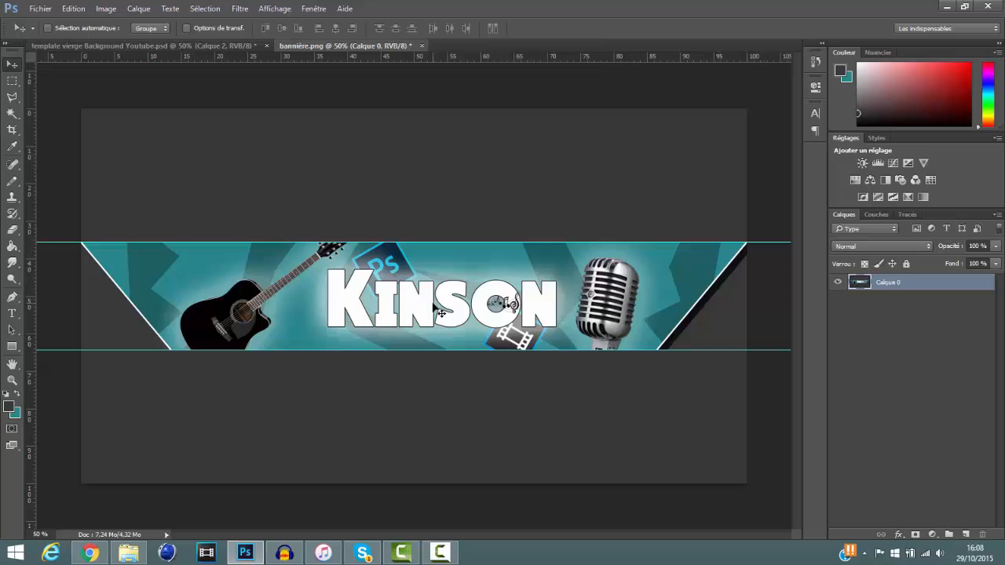
scroll(558, 322, up, 4)
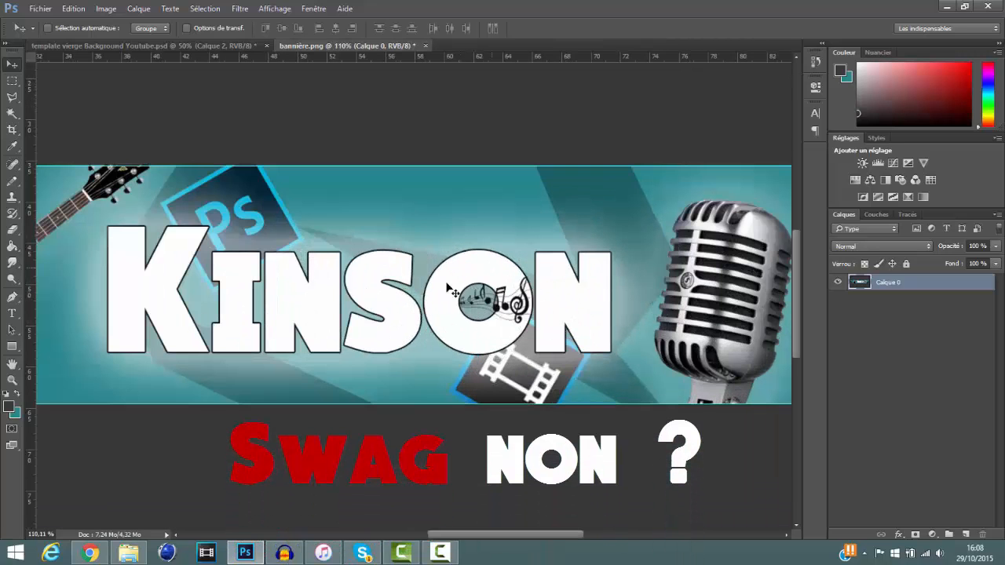
scroll(439, 339, down, 3)
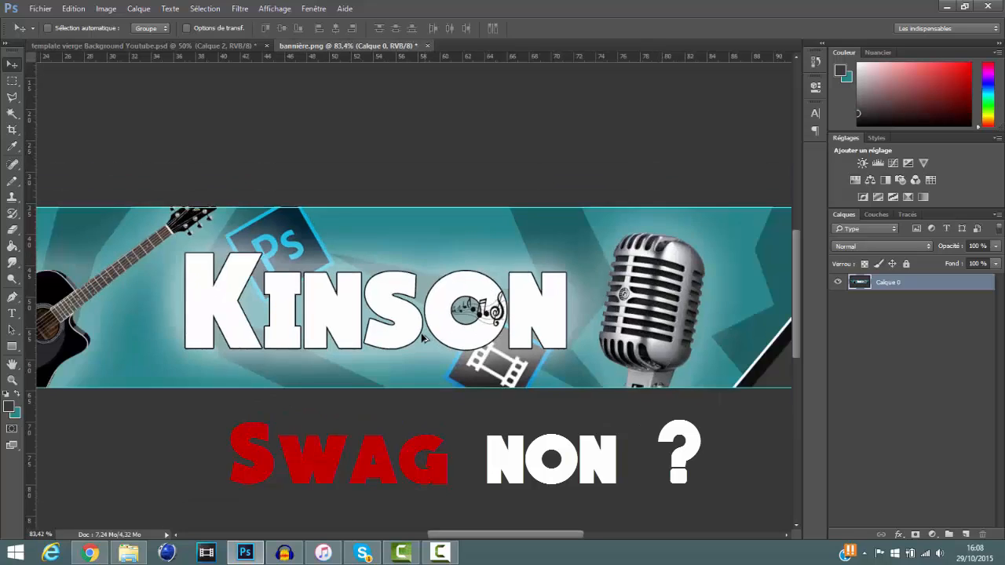
scroll(421, 336, down, 2)
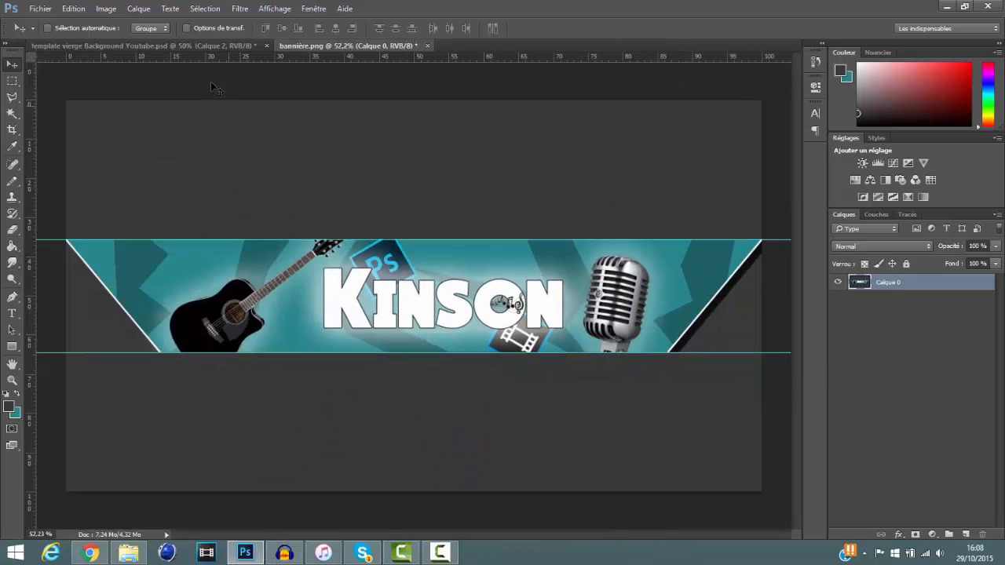
click(182, 47)
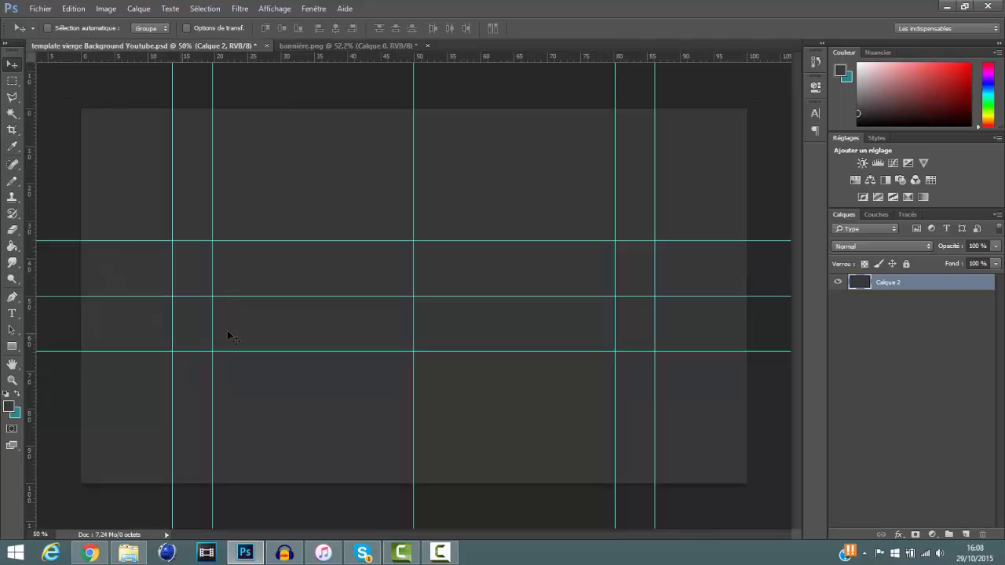
Step: Check the dark grey foreground colour's hexadecimal code in the Color Picker without changing it
click(11, 407)
drag(600, 205, 525, 125)
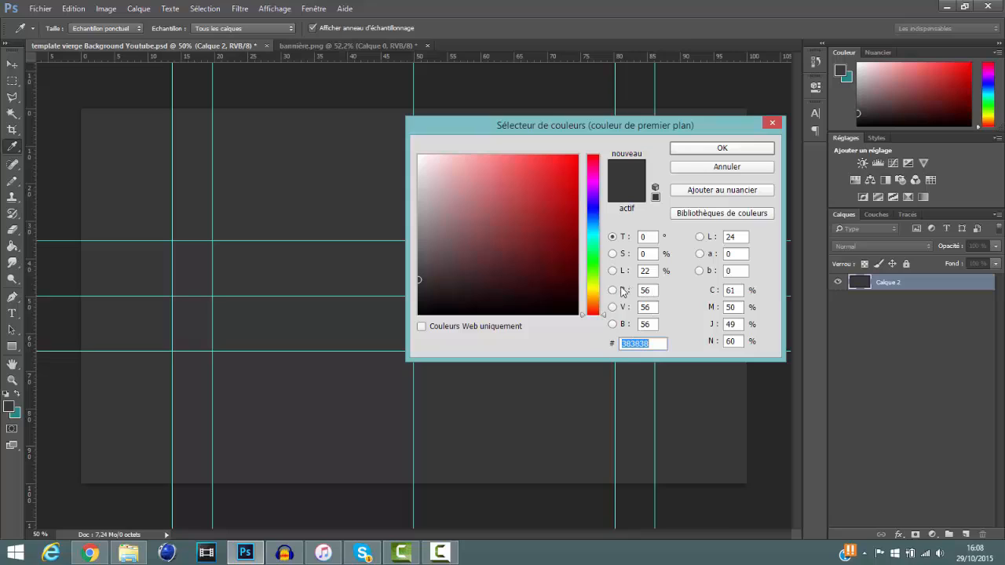
click(660, 343)
click(772, 127)
key(v)
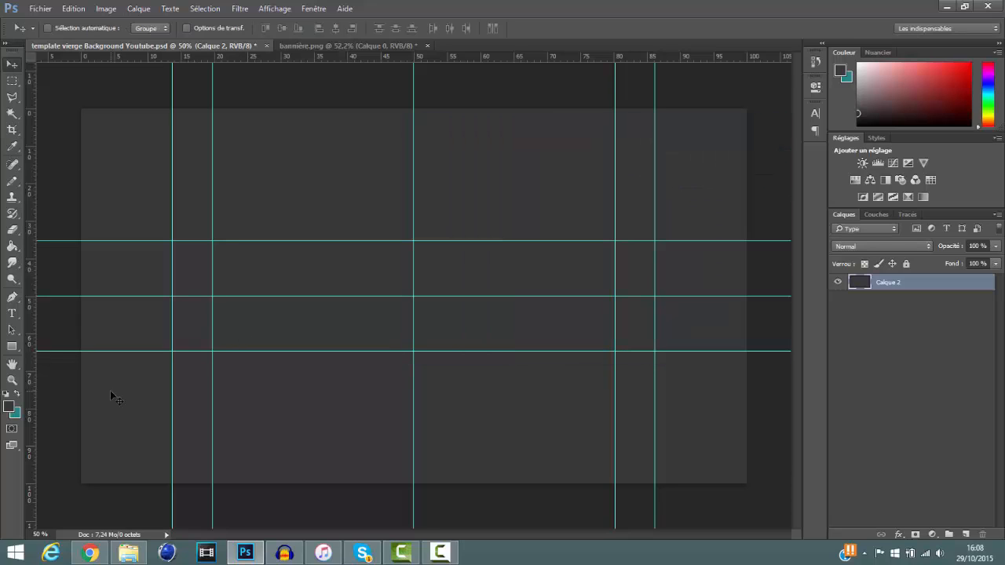
Step: Swap the foreground and background colours to make teal the foreground, and check its RGB values in the Color Picker
key(x)
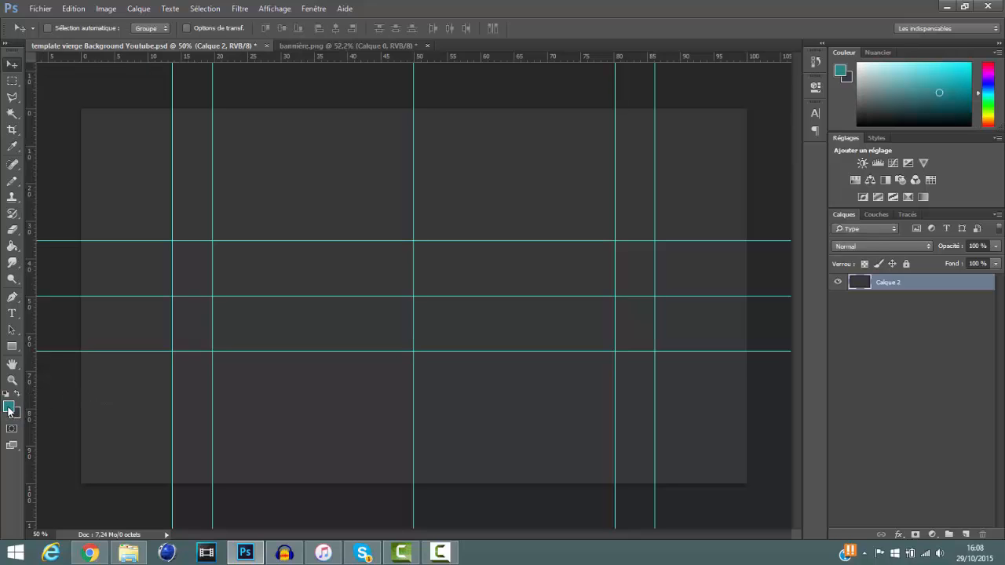
click(10, 410)
text(x)
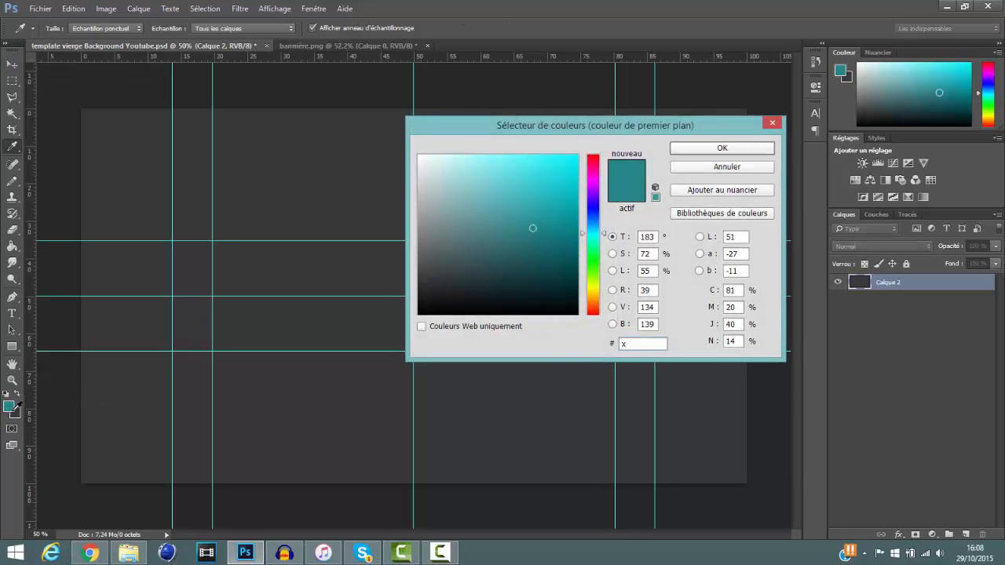
key(BackSpace)
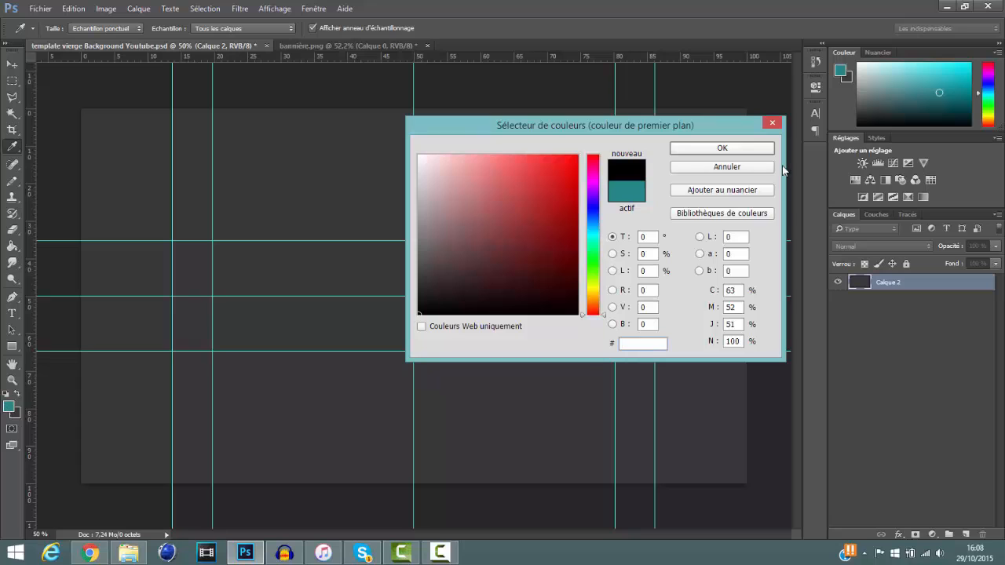
click(773, 126)
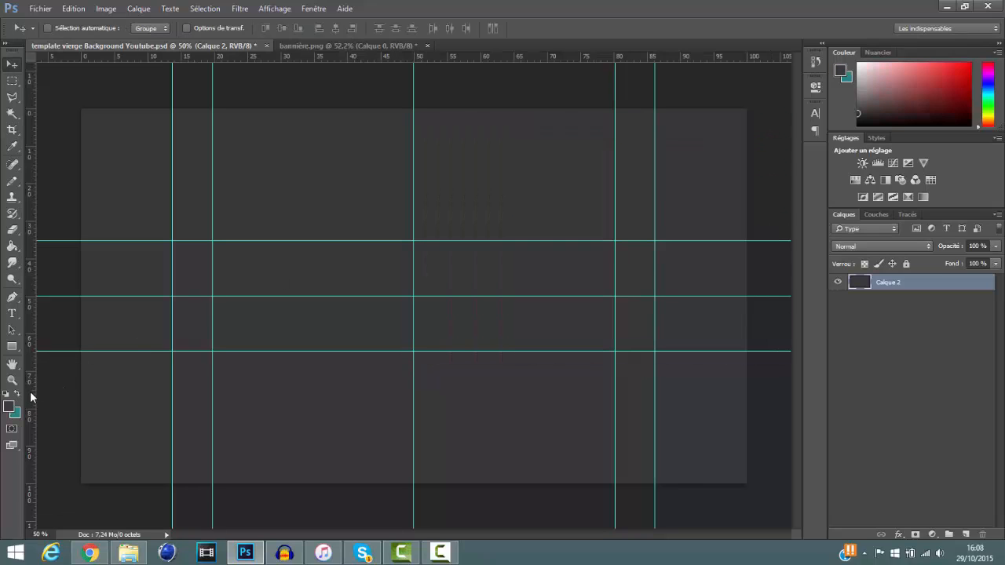
click(11, 408)
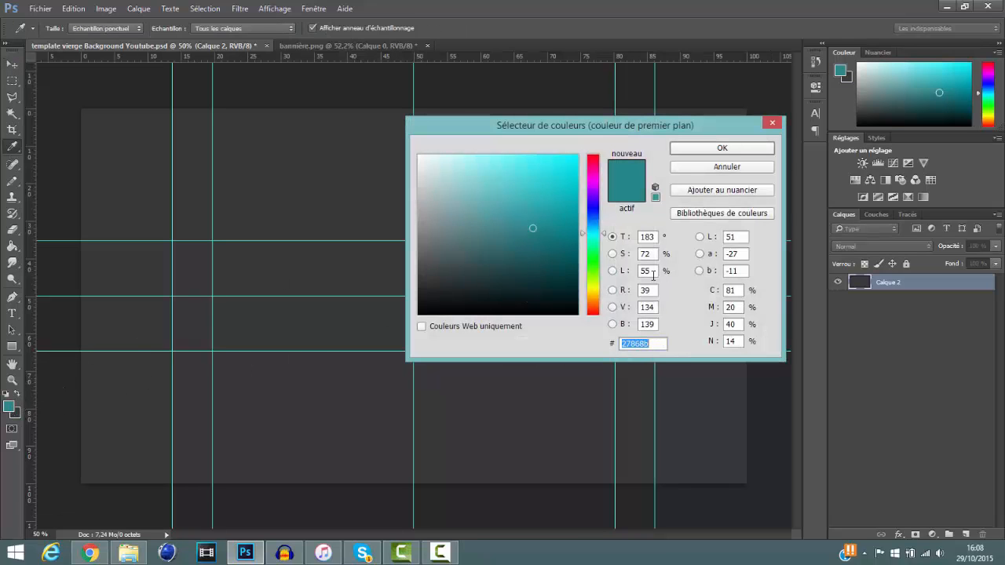
drag(652, 290, 623, 329)
click(772, 122)
key(v)
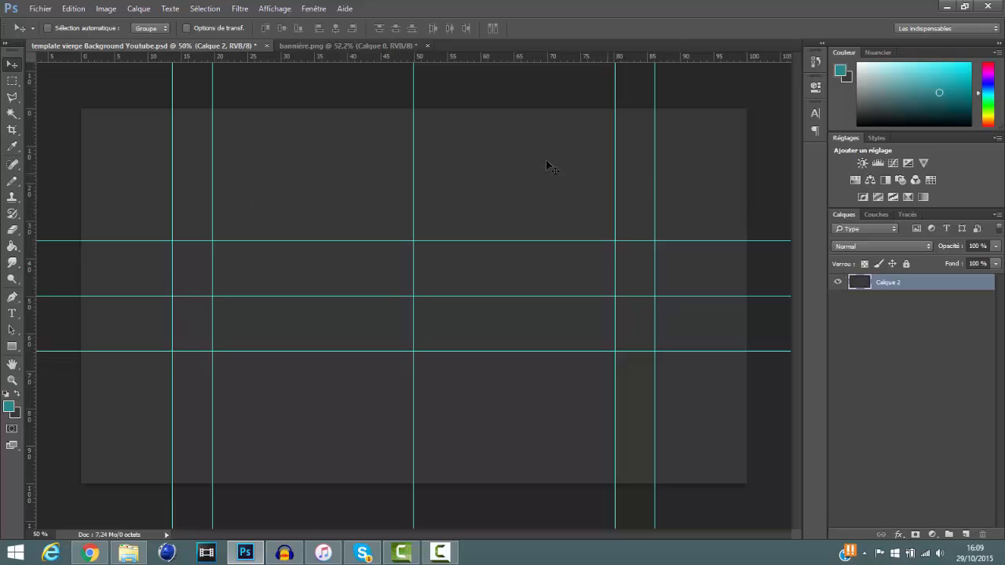
Step: On a new layer, outline a Polygonal Lasso trapezoid from the canvas edges at the upper guide to the outer vertical guides at the lower guide
click(966, 534)
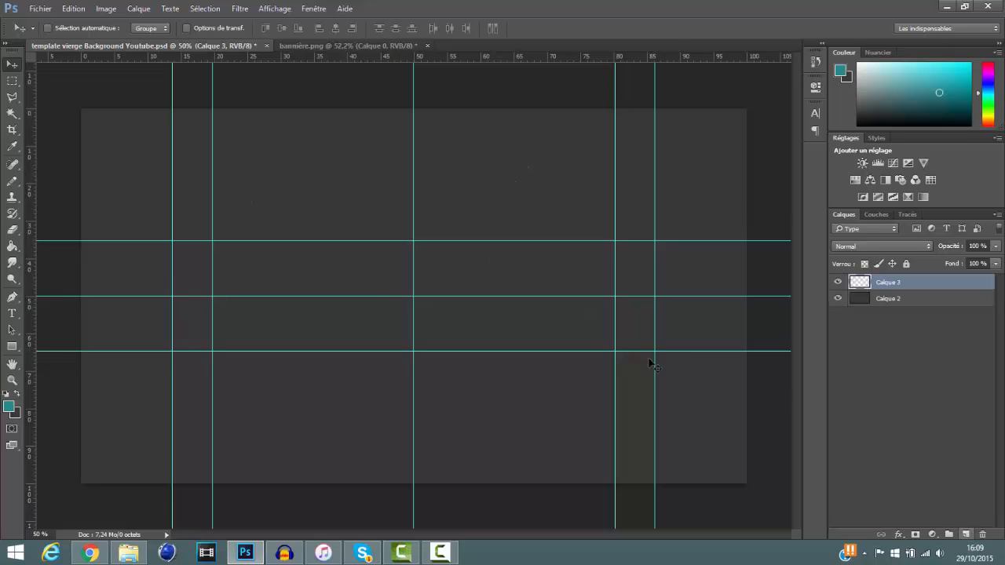
click(13, 97)
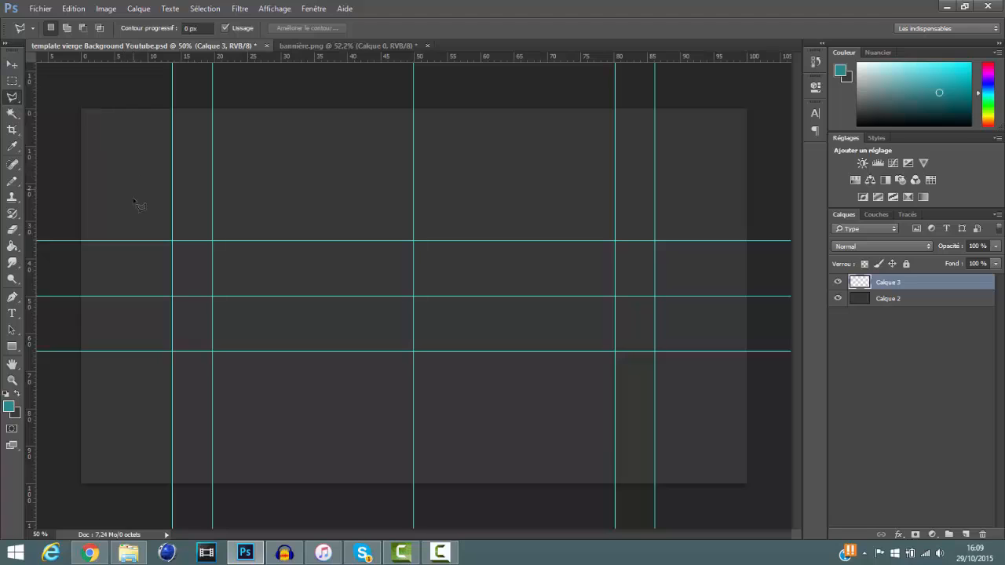
click(82, 241)
click(173, 351)
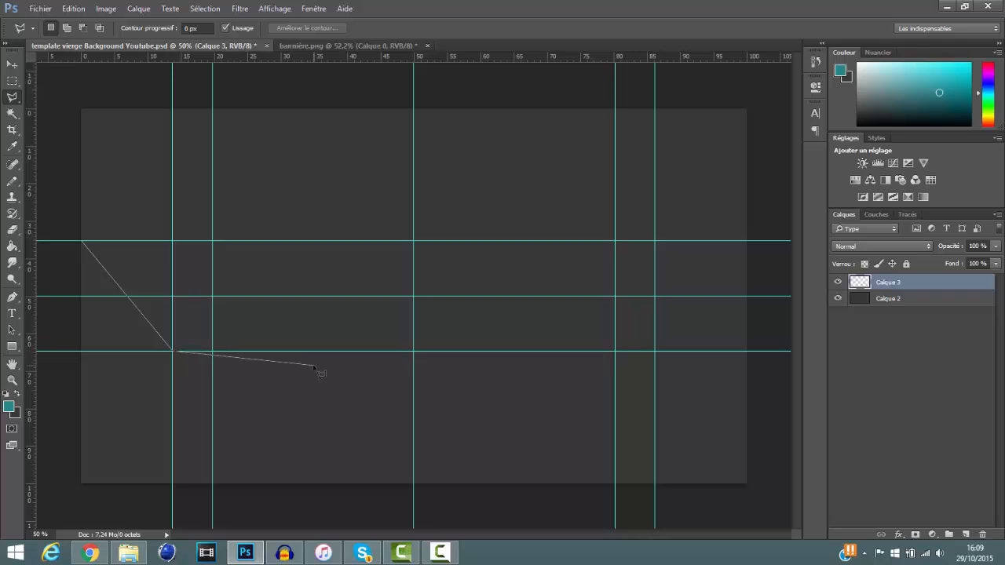
click(655, 351)
click(747, 242)
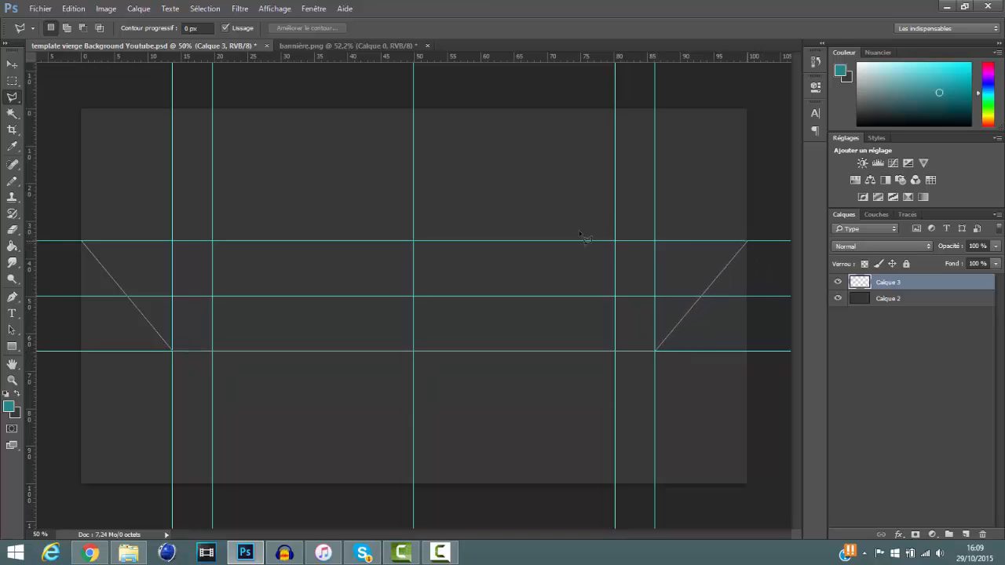
click(83, 243)
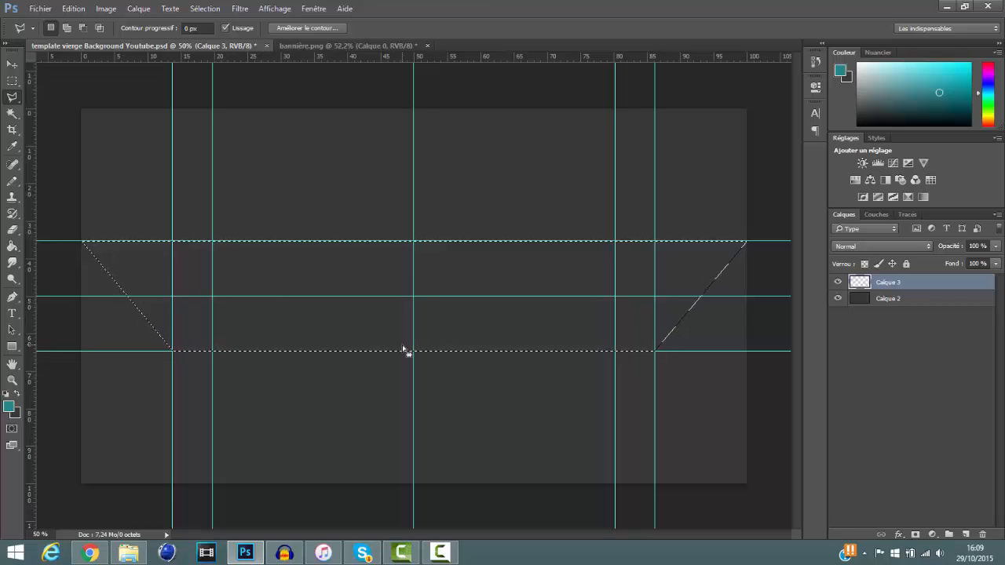
Step: Fill the trapezoid selection with the teal foreground colour using the Paint Bucket and deselect it
key(g)
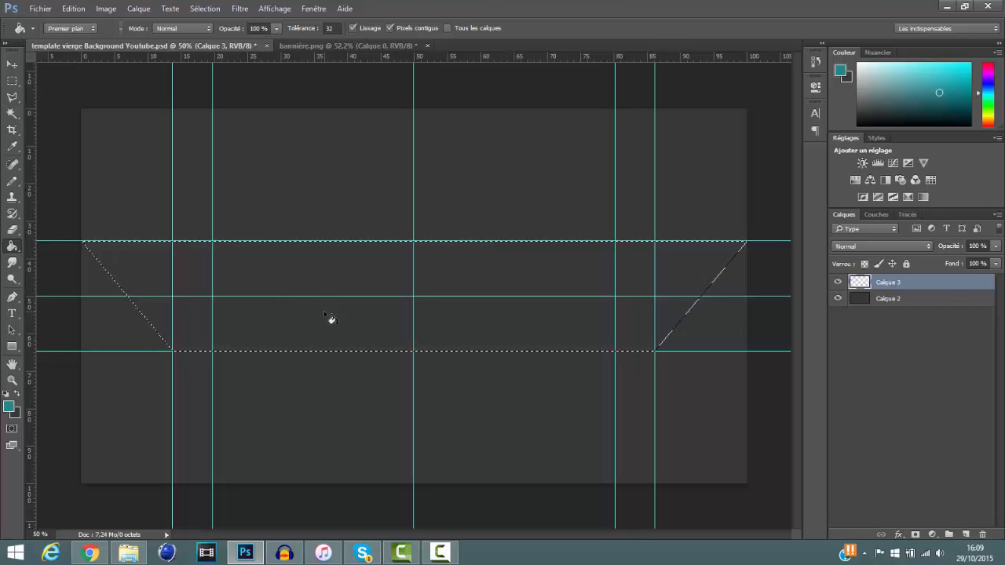
click(330, 317)
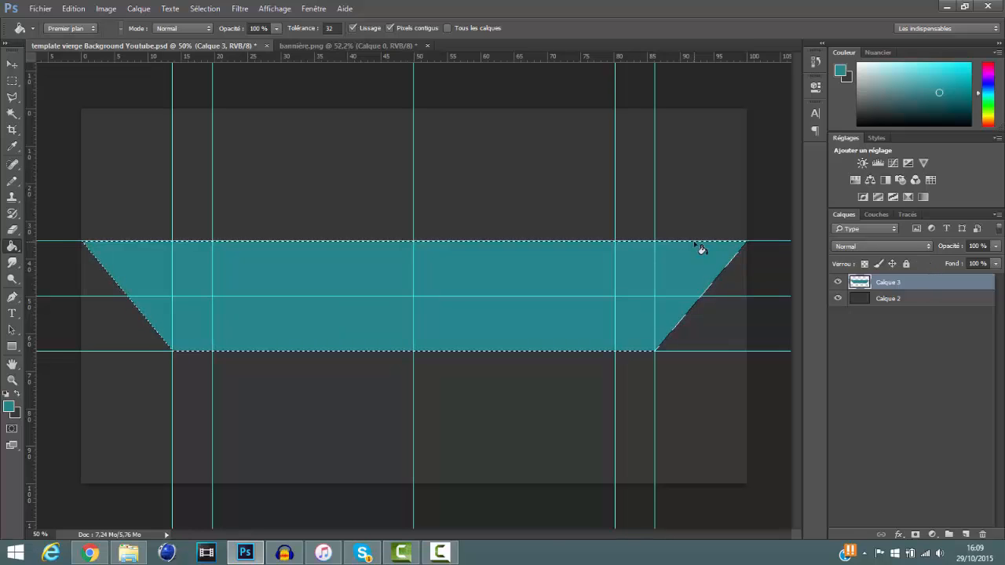
key(ctrl+d)
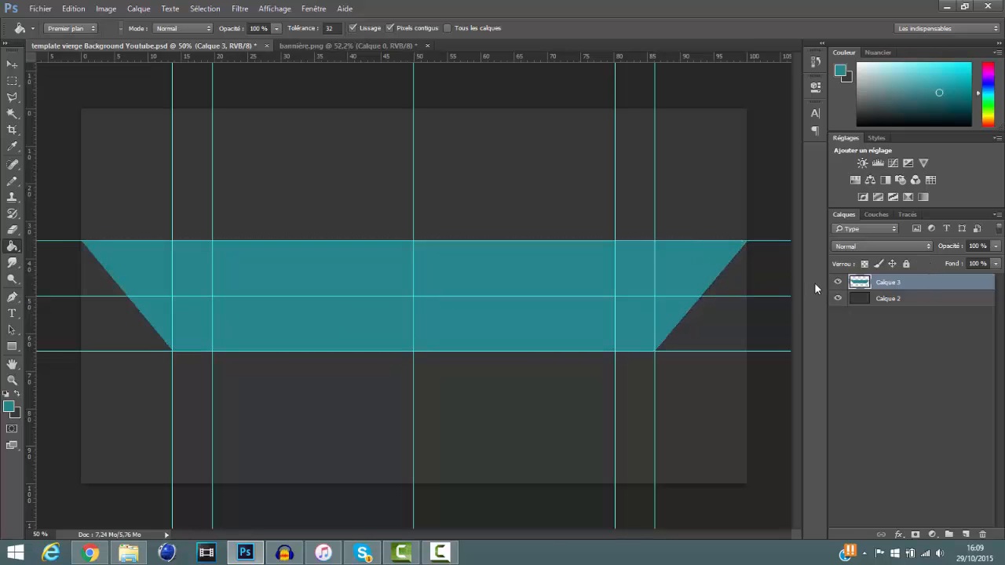
Step: Add a white outside Stroke layer effect with a size of 5 px to the teal trapezoid's layer
double_click(887, 282)
click(938, 286)
double_click(952, 287)
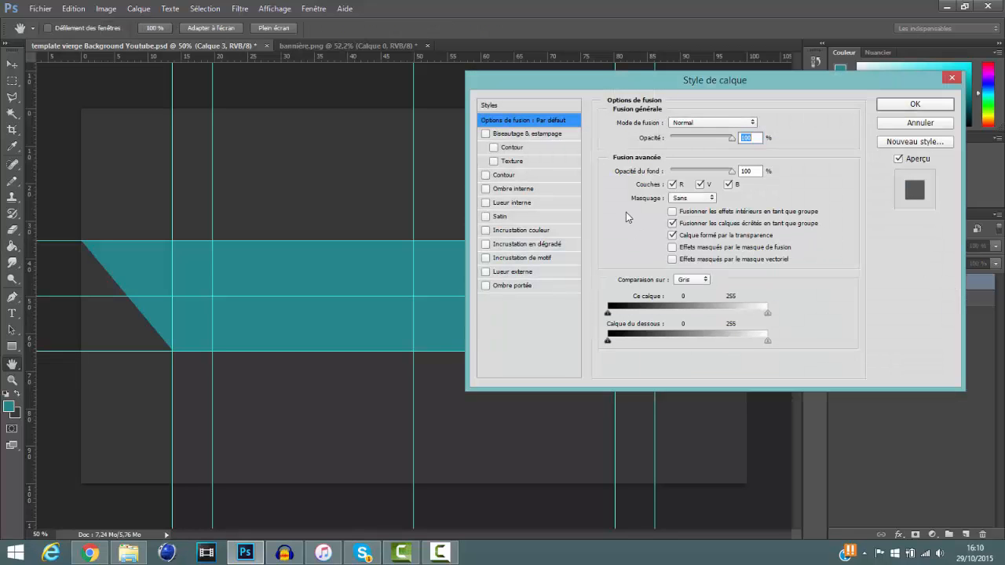
click(503, 176)
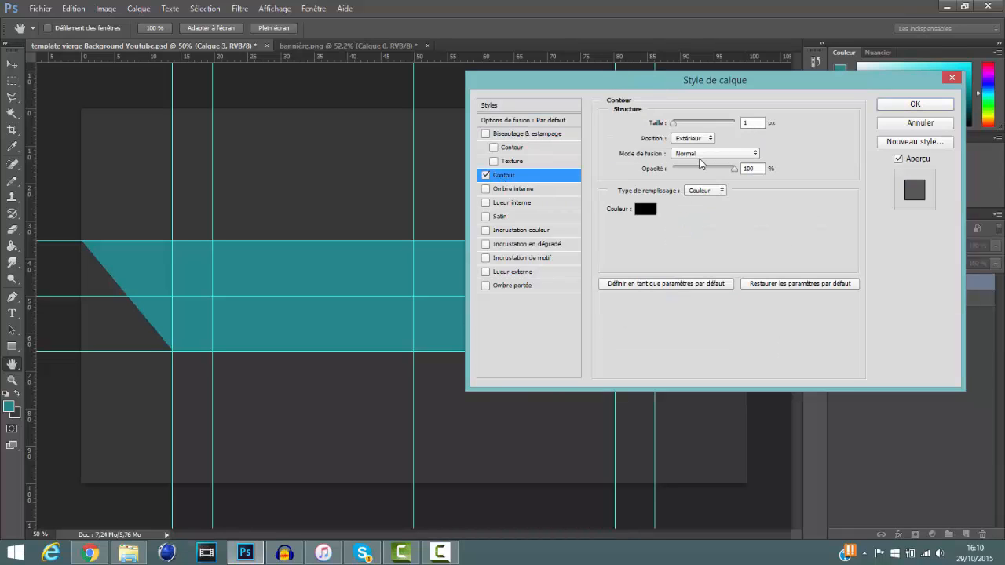
click(645, 209)
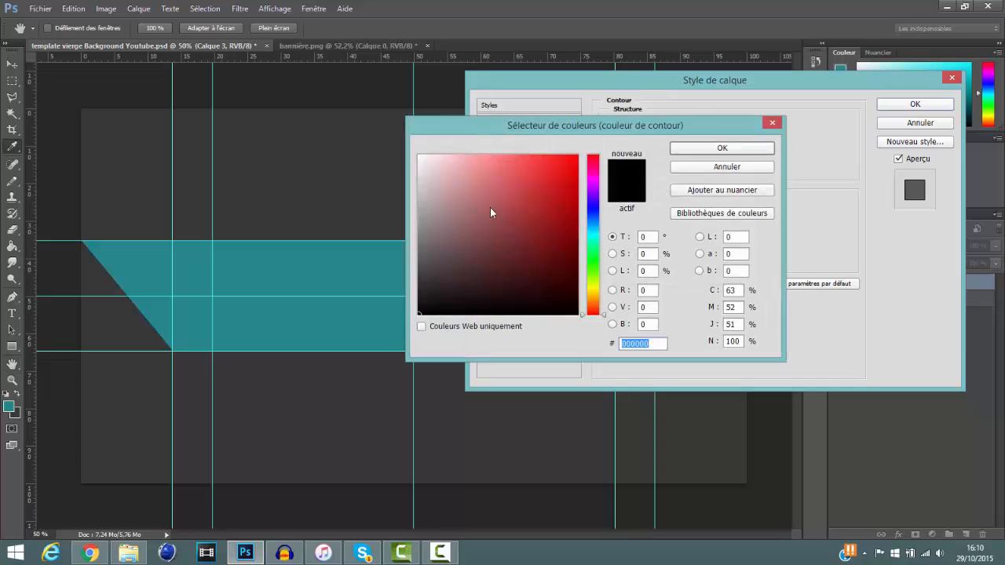
drag(490, 207, 354, 93)
click(698, 150)
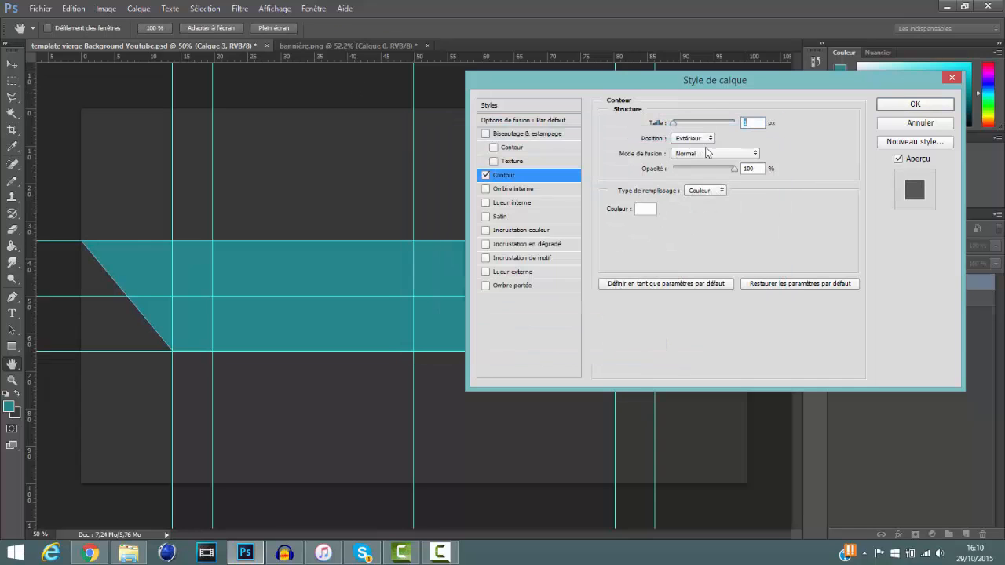
text(5)
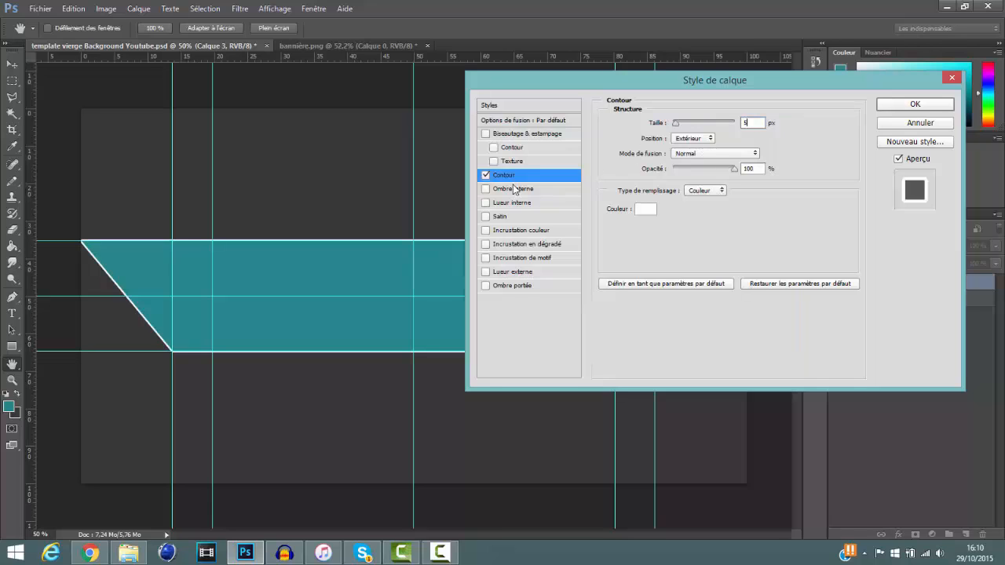
Step: Add a Drop Shadow to the trapezoid layer with a 90° angle and 30 px distance, and apply the layer style
click(518, 285)
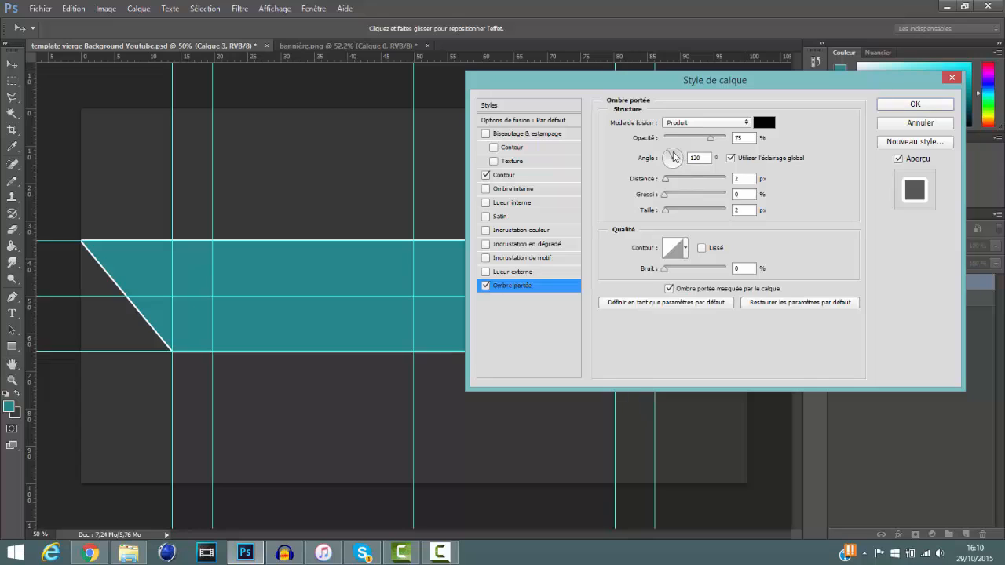
click(672, 154)
double_click(744, 179)
text(10)
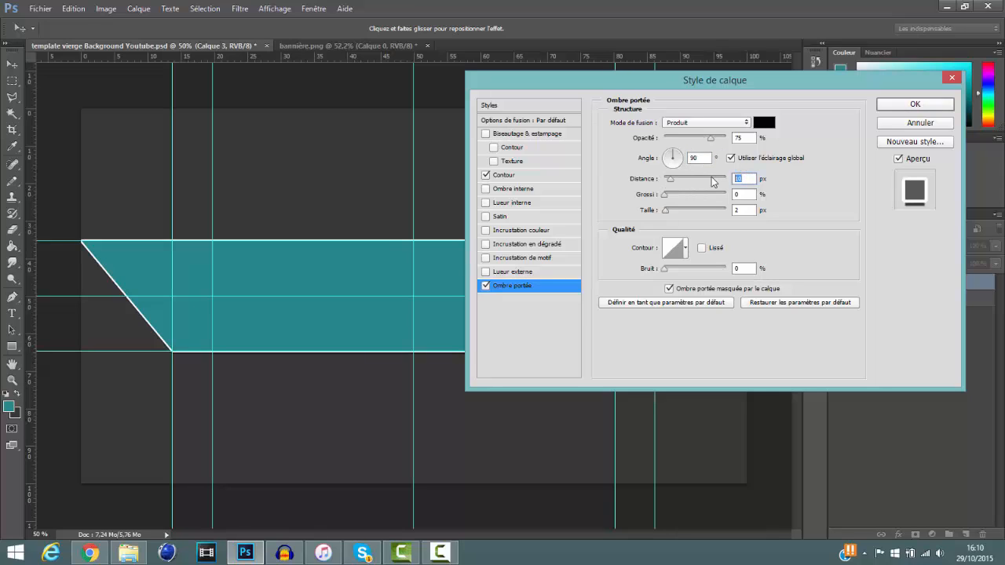
text(40)
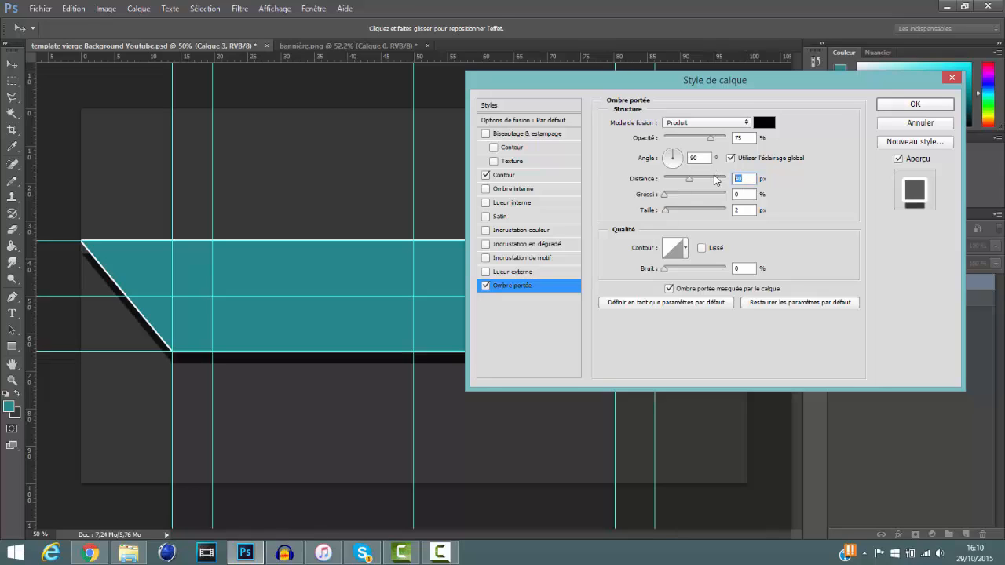
text(20)
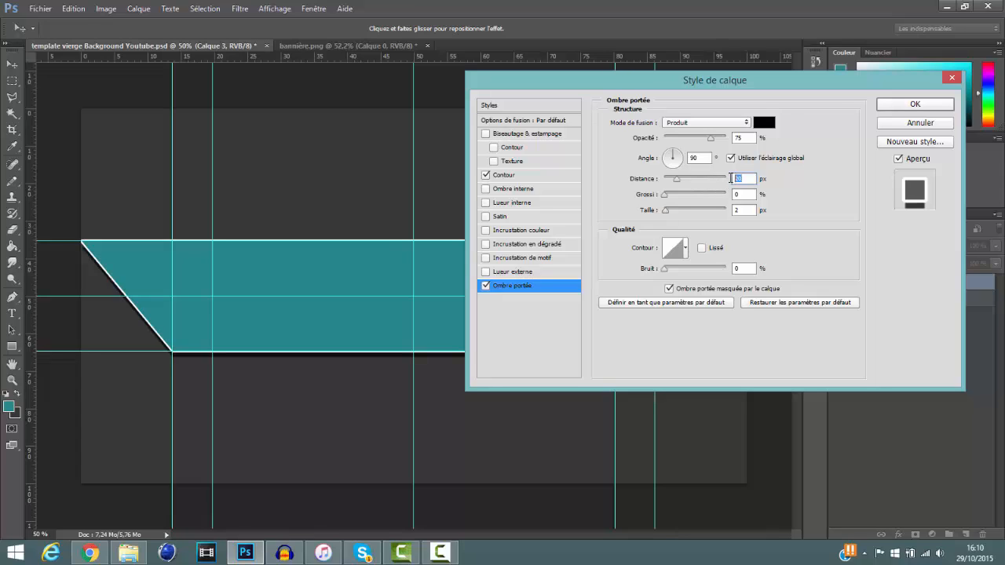
text(30)
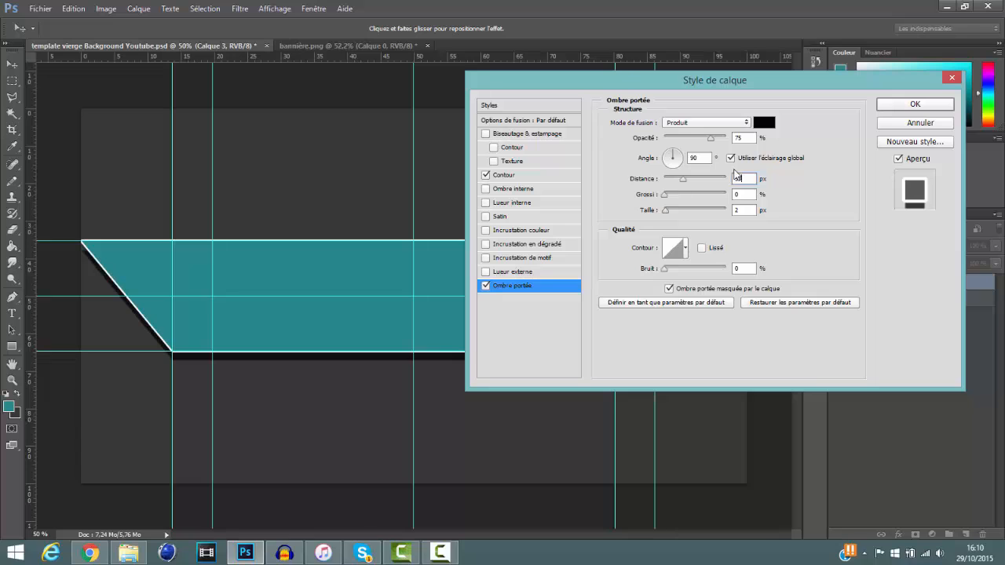
click(915, 104)
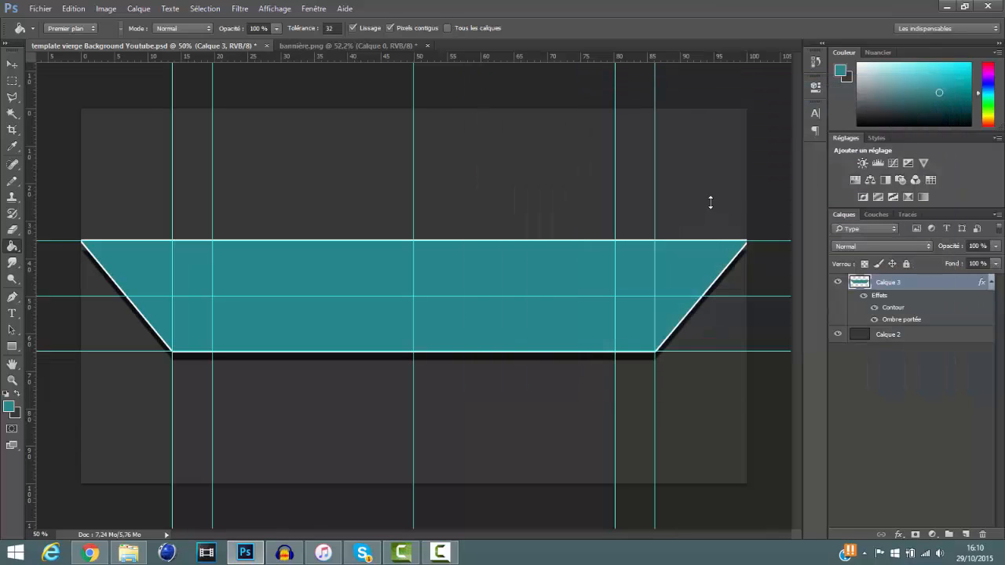
Step: Examine the white stroke and drop shadow at both upper corners of the teal trapezoid
scroll(67, 261, up, 10)
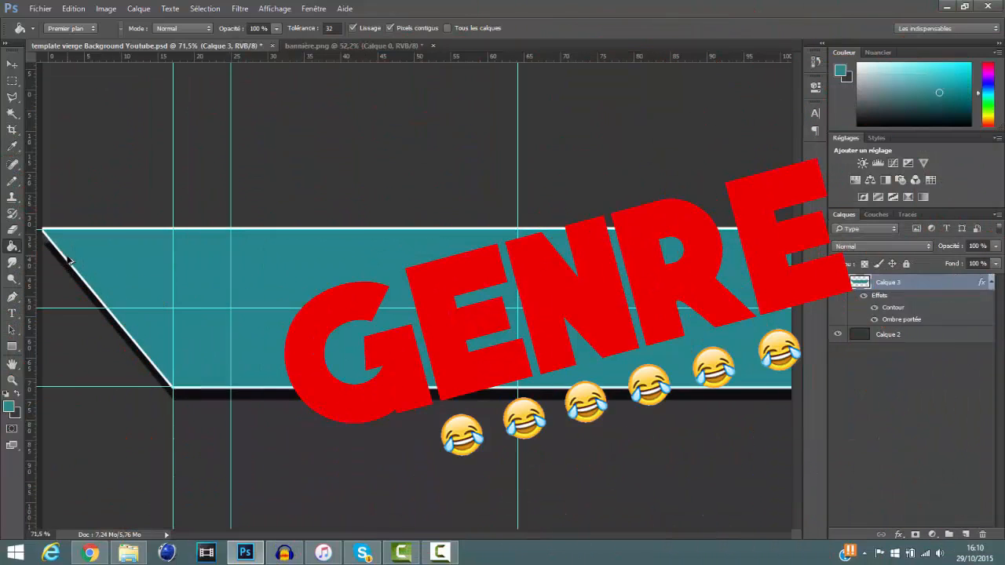
scroll(67, 260, up, 3)
drag(83, 218, 425, 258)
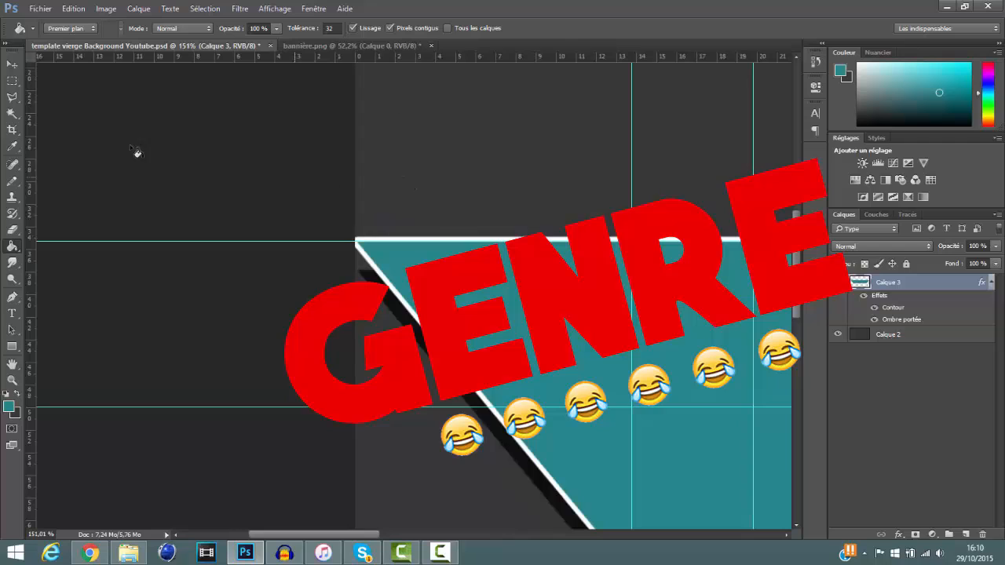
click(11, 61)
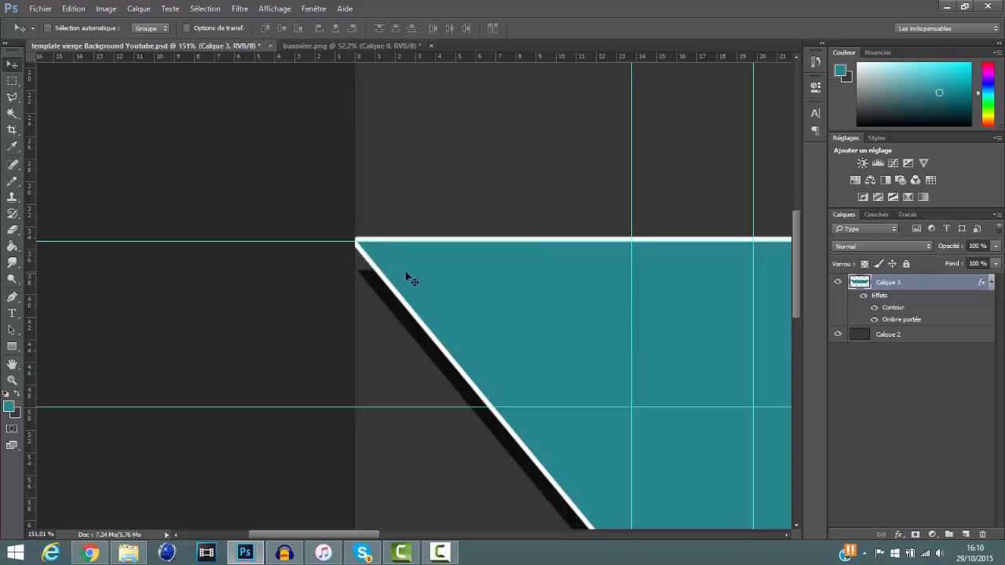
scroll(422, 272, down, 1)
scroll(422, 274, down, 5)
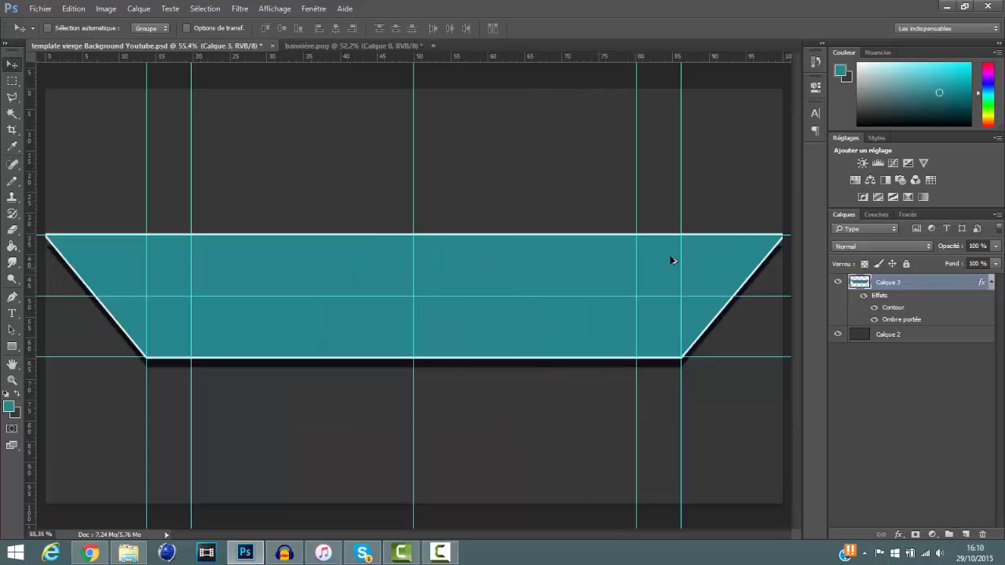
scroll(780, 244, up, 5)
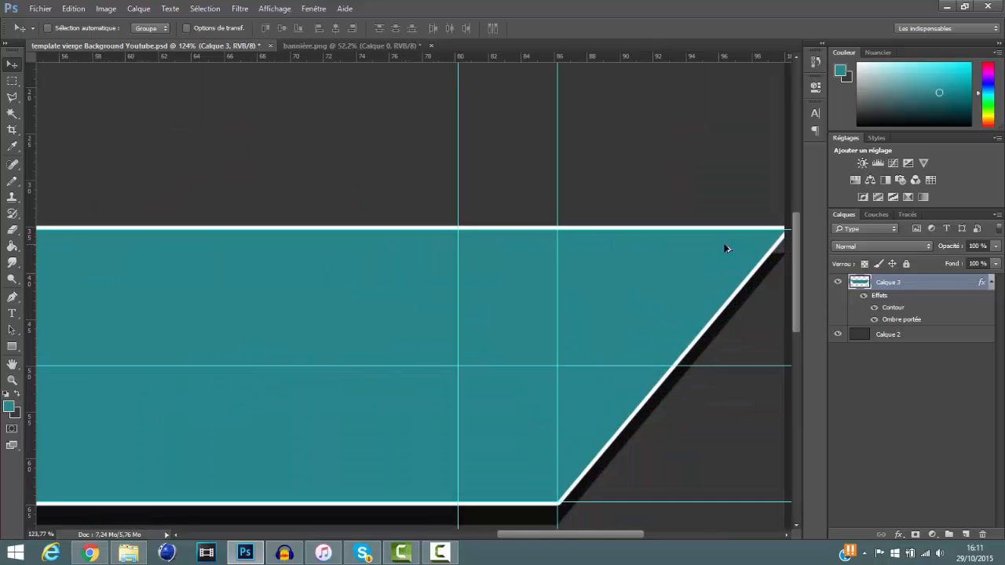
scroll(725, 248, down, 5)
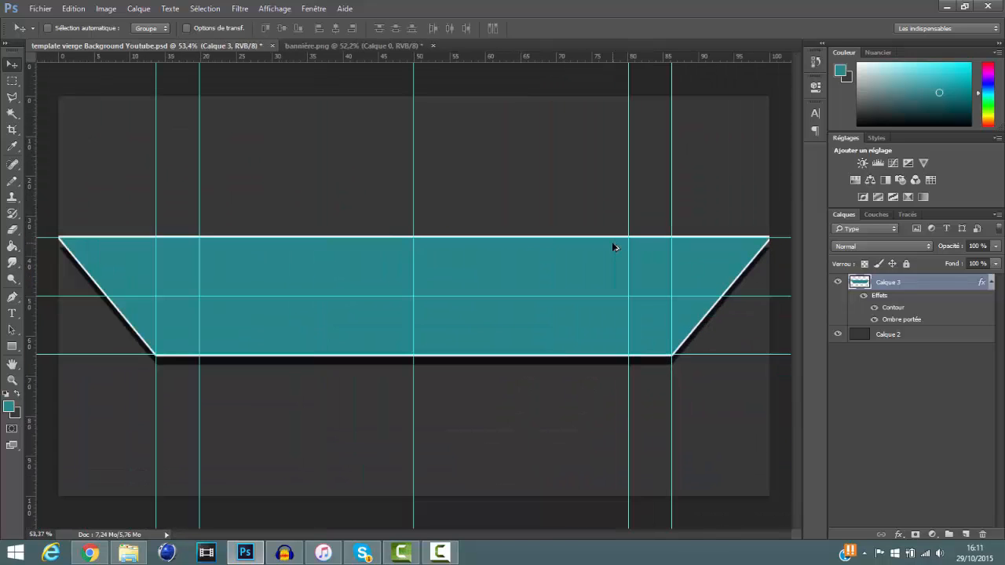
Step: Marquee-select the full-width area above the upper guide, fill it with teal on the trapezoid's layer using the Paint Bucket, and deselect
click(991, 282)
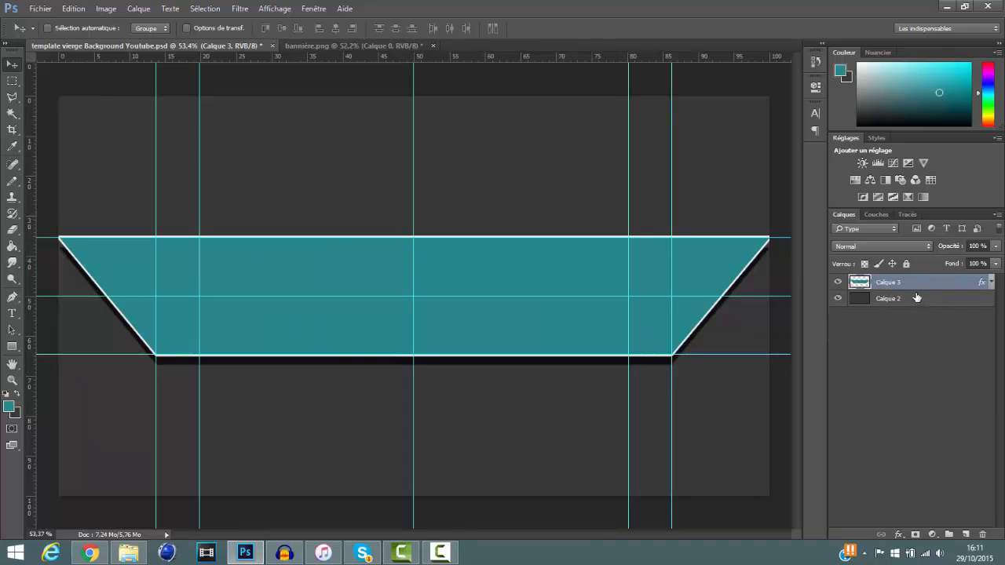
click(12, 81)
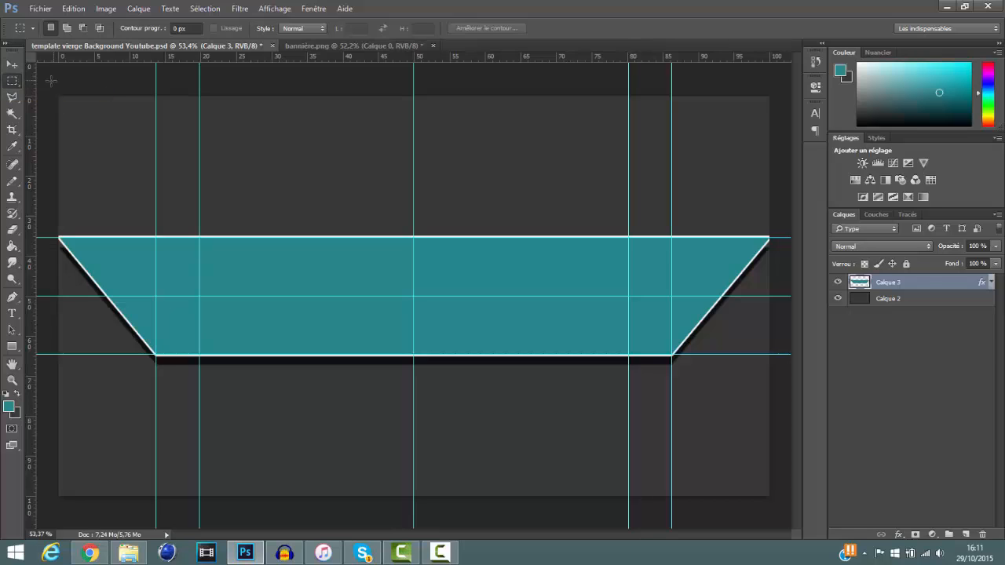
drag(58, 96, 779, 234)
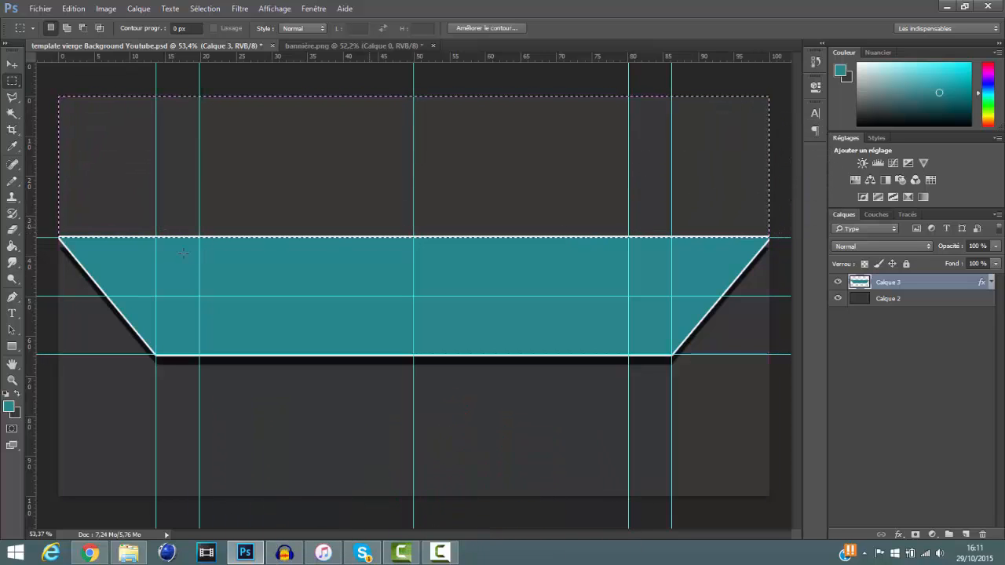
click(13, 248)
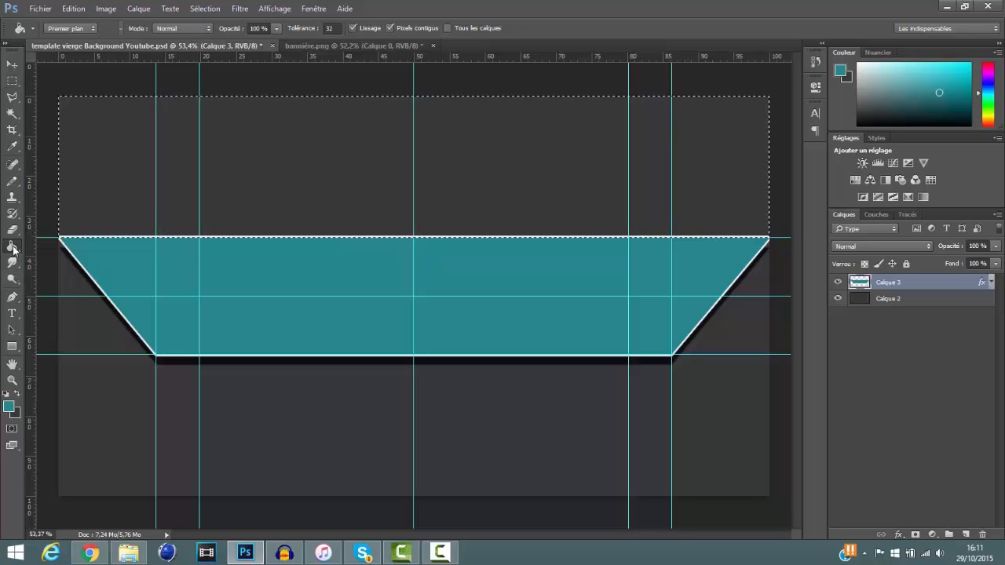
click(349, 194)
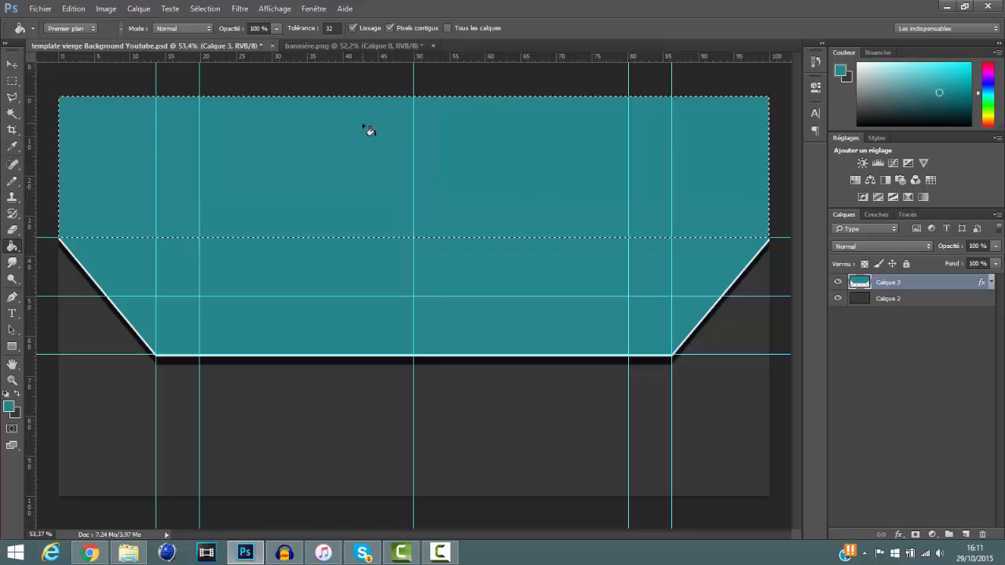
key(ctrl+d)
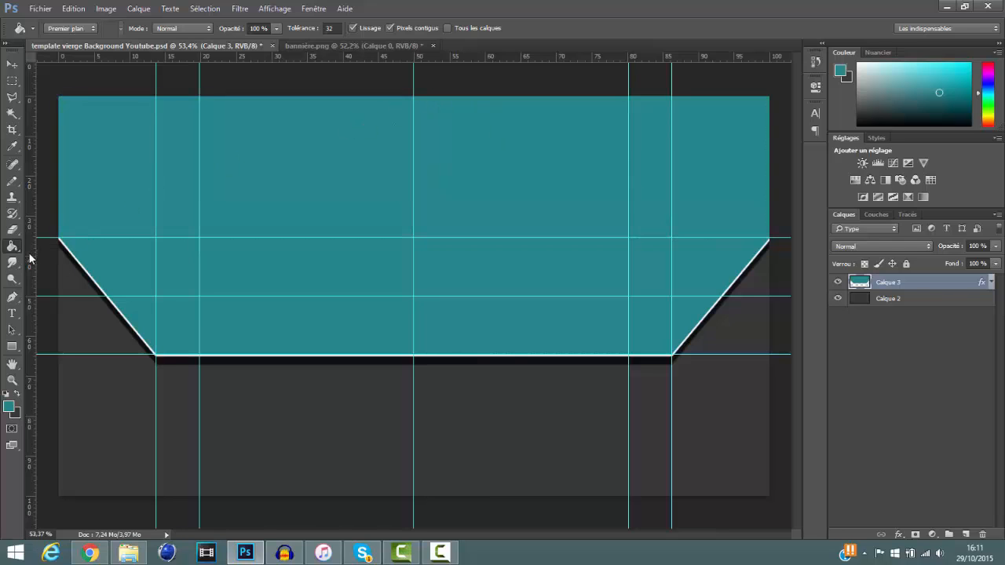
Step: Inspect the stroke and shadow along both slanted edges of the enlarged teal shape
scroll(61, 243, up, 5)
scroll(104, 248, down, 4)
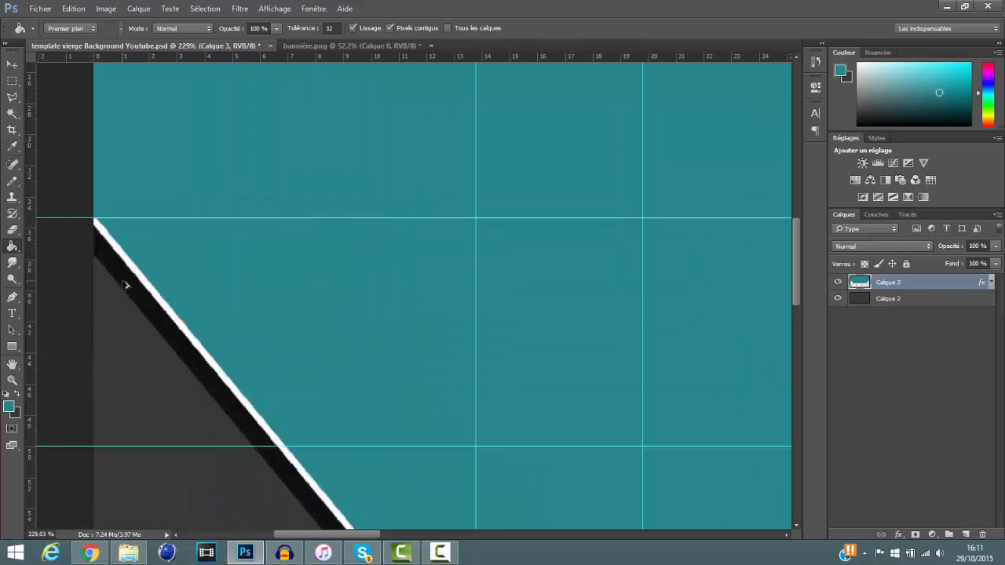
scroll(392, 301, down, 6)
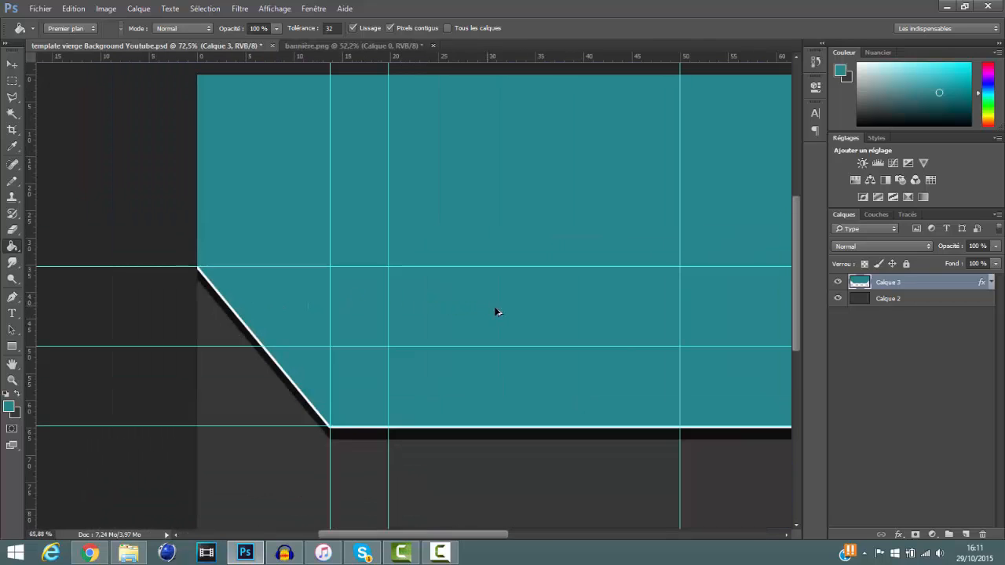
scroll(792, 283, up, 6)
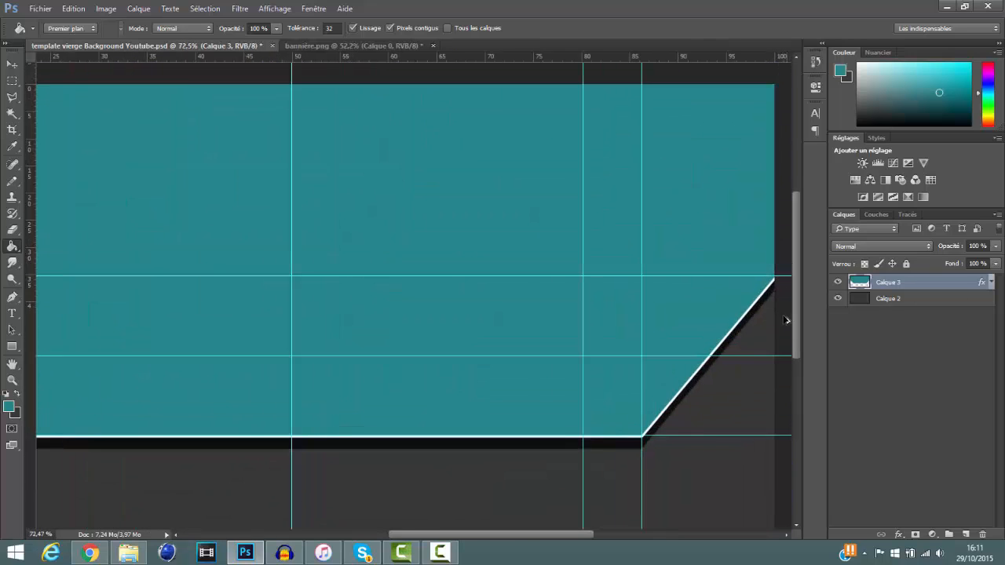
scroll(778, 319, down, 5)
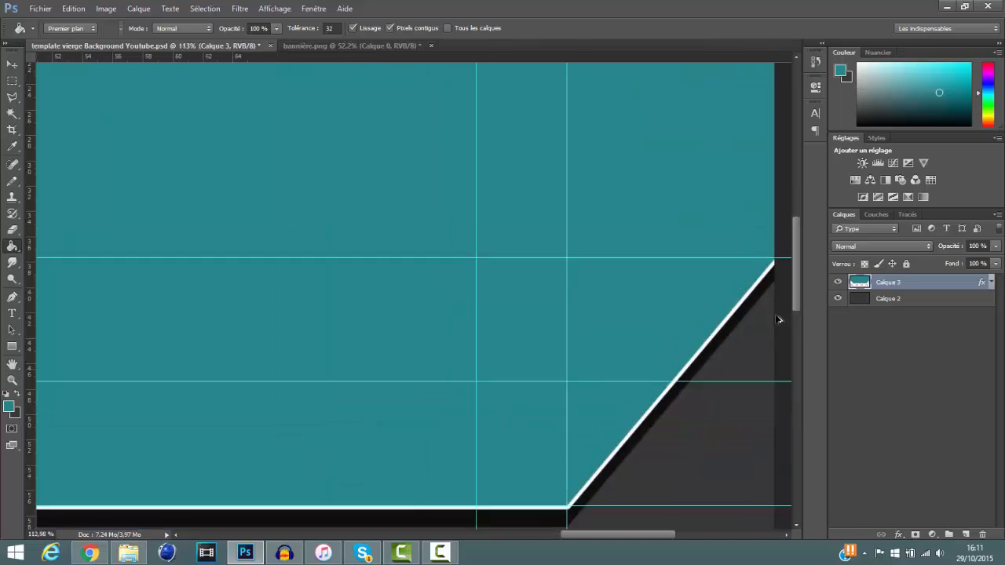
scroll(778, 319, down, 3)
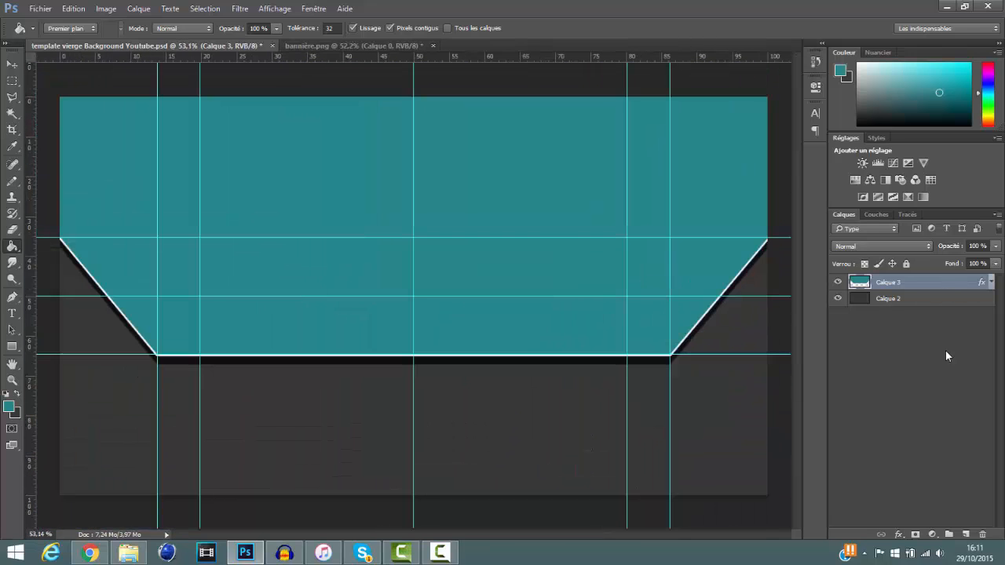
Step: Add a text layer reading "Kinson" inside the teal shape, between the upper and lower guides
click(965, 534)
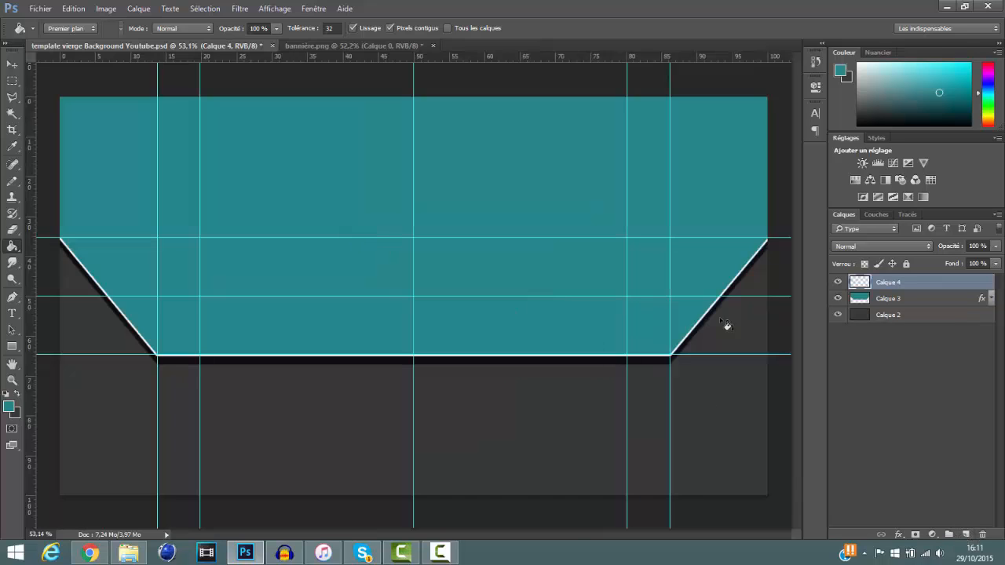
key(Delete)
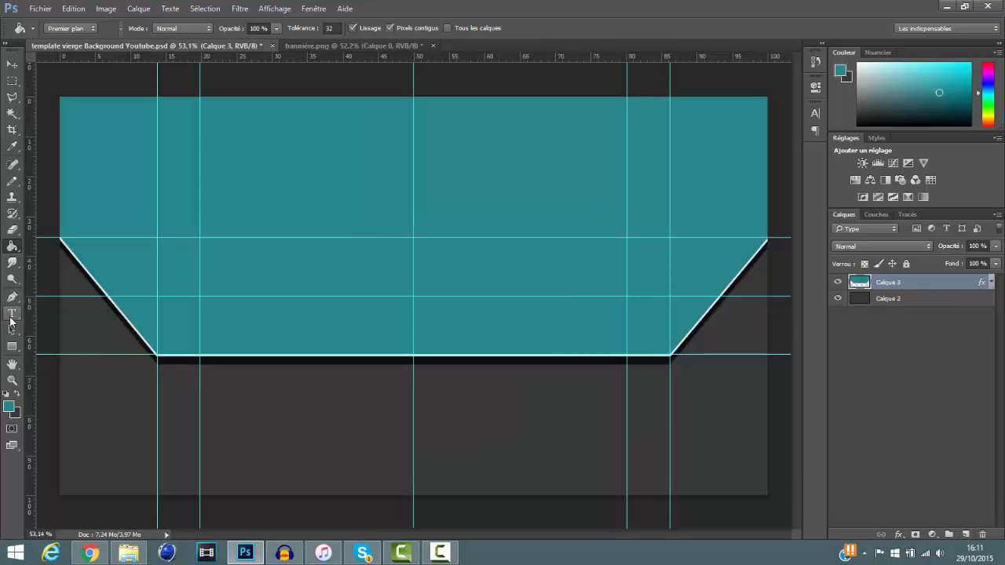
click(12, 316)
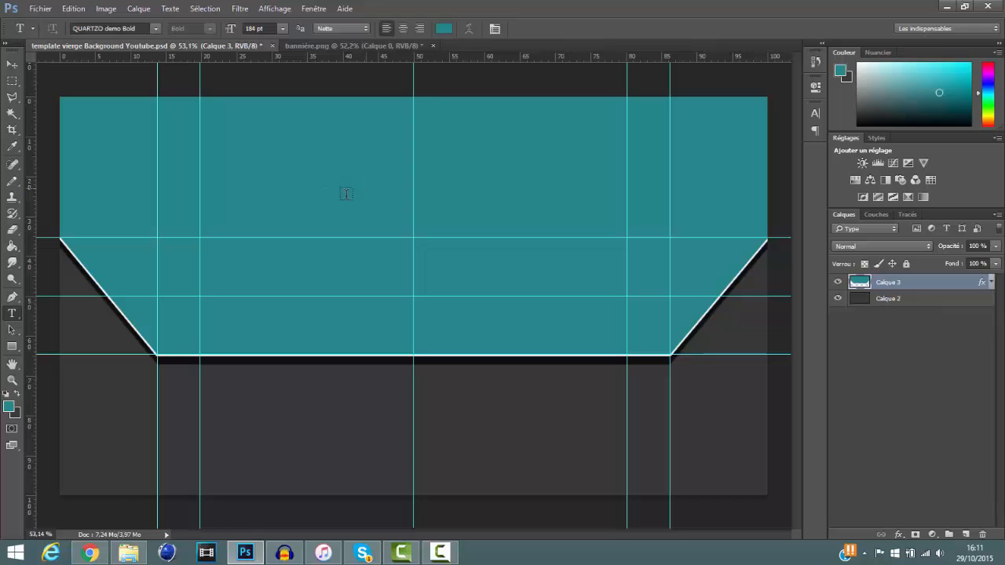
click(245, 303)
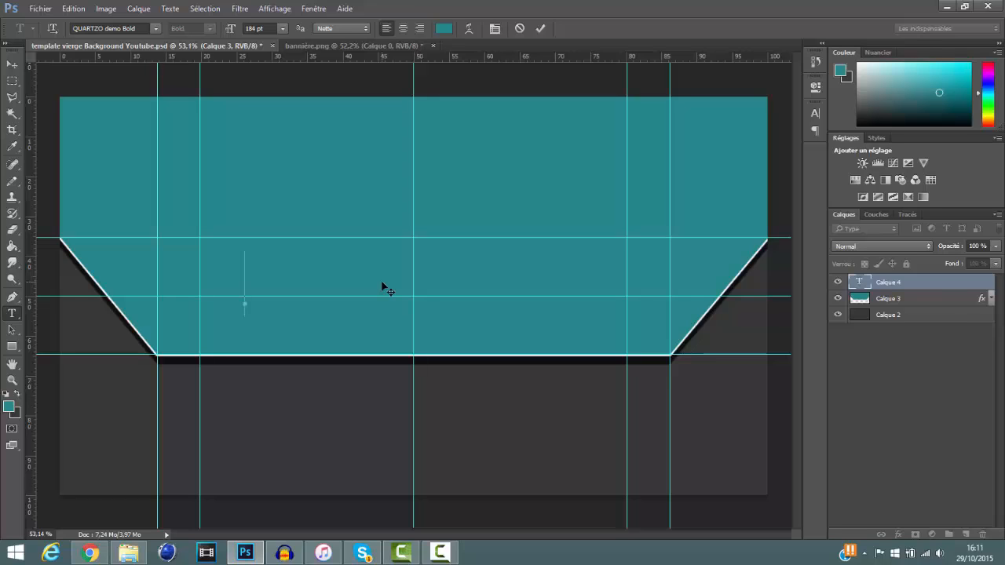
text(tiner)
Step: Colour the "Kinson" text white (ffffff), set its font size to 200 pt, and commit the text
drag(422, 286, 210, 292)
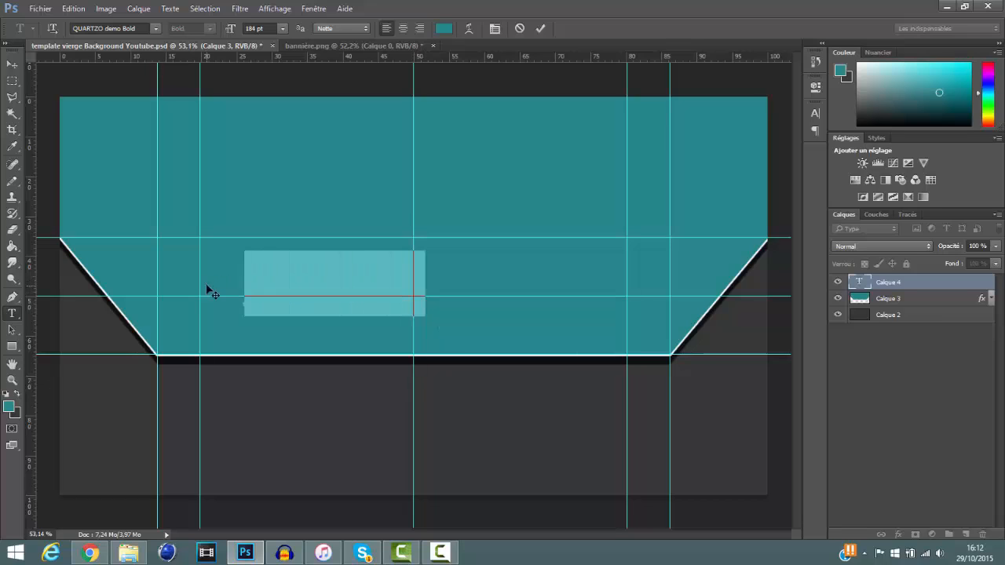
click(445, 31)
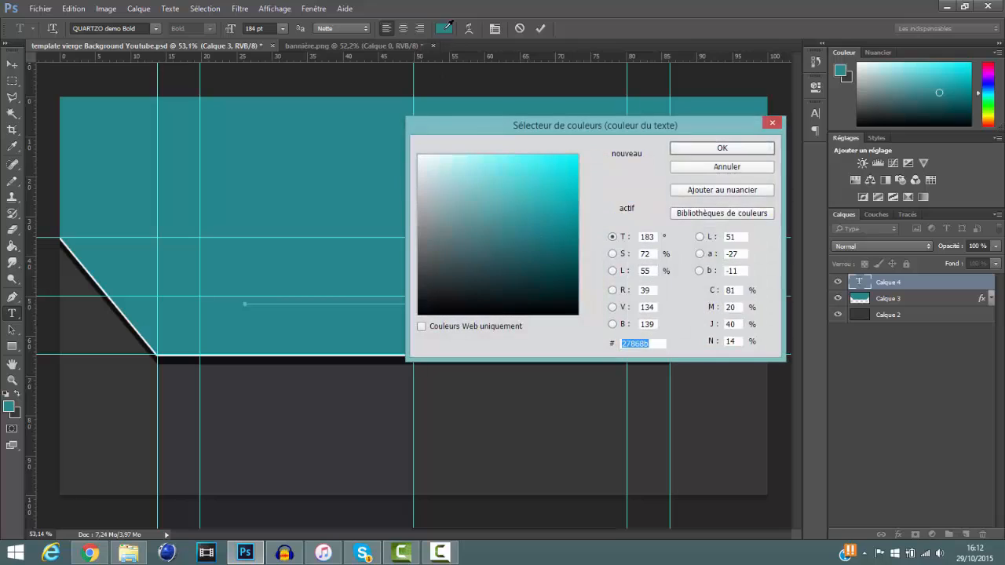
text(ffffff)
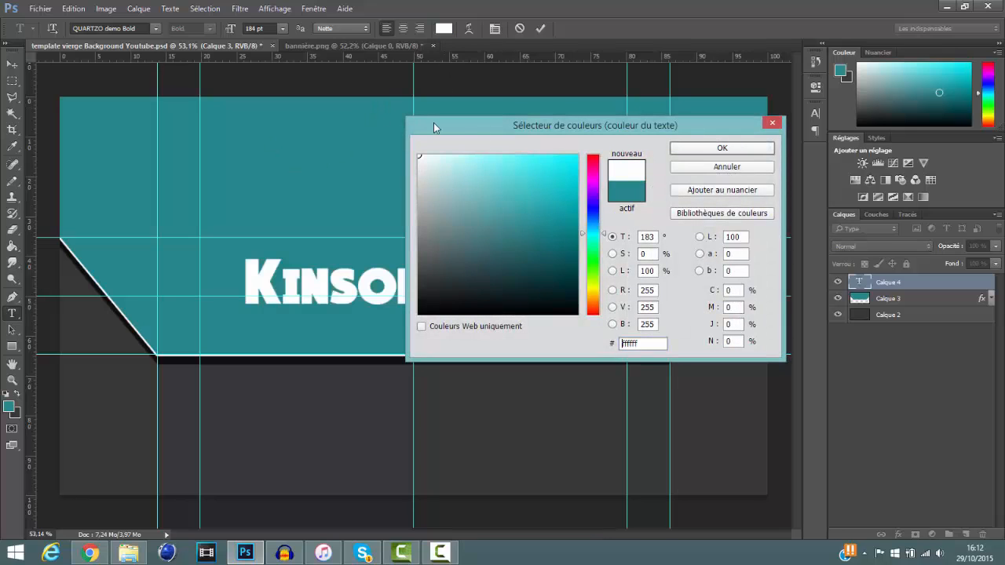
click(737, 146)
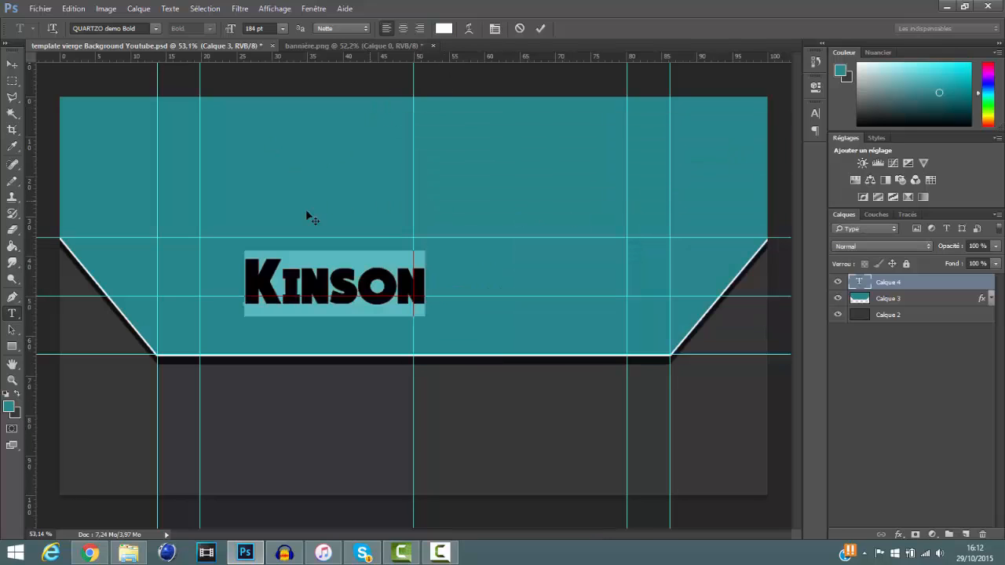
click(258, 28)
text(200)
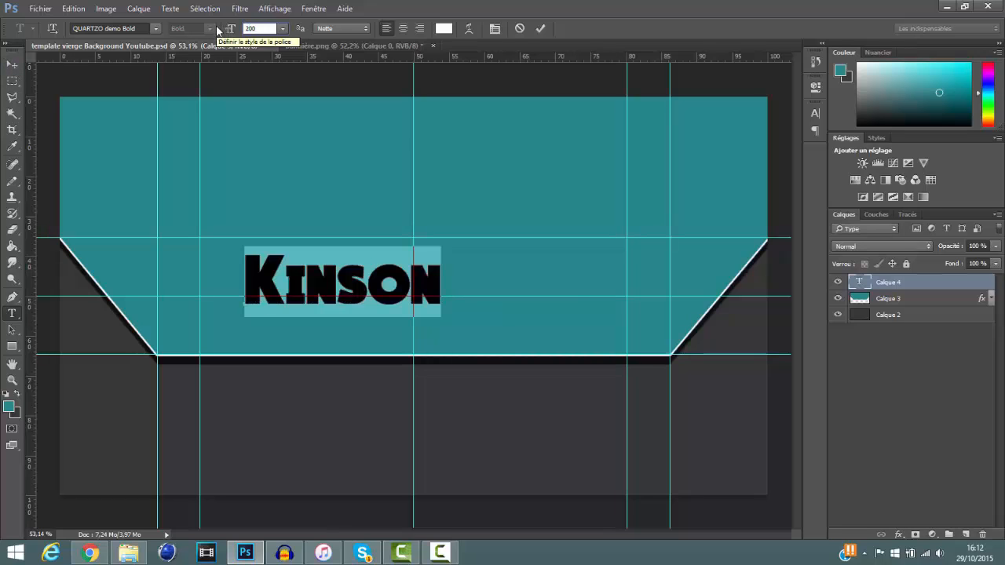
click(11, 64)
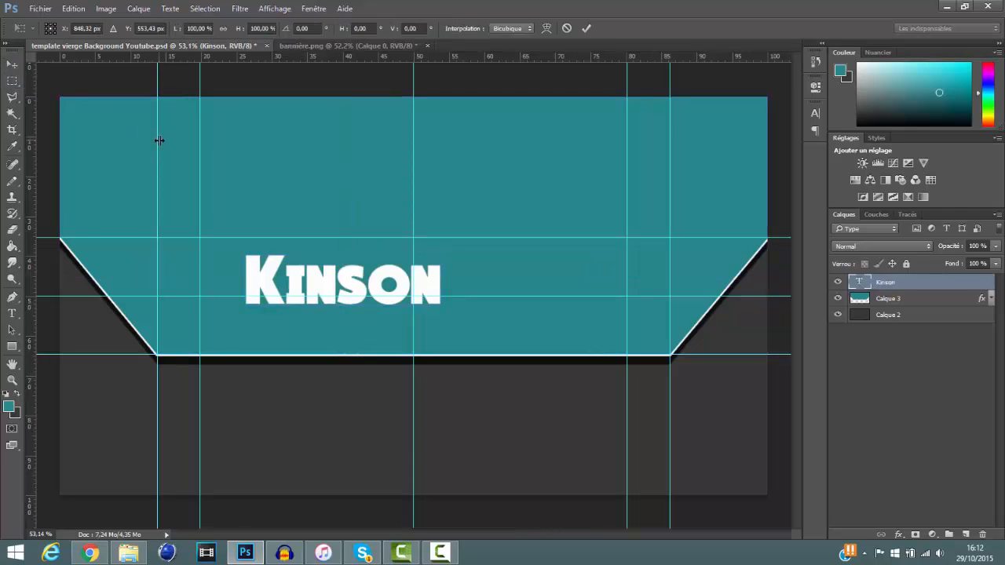
Step: Centre the "Kinson" text on the crossing of the two middle guides with Free Transform and apply the transformation
key(ctrl+t)
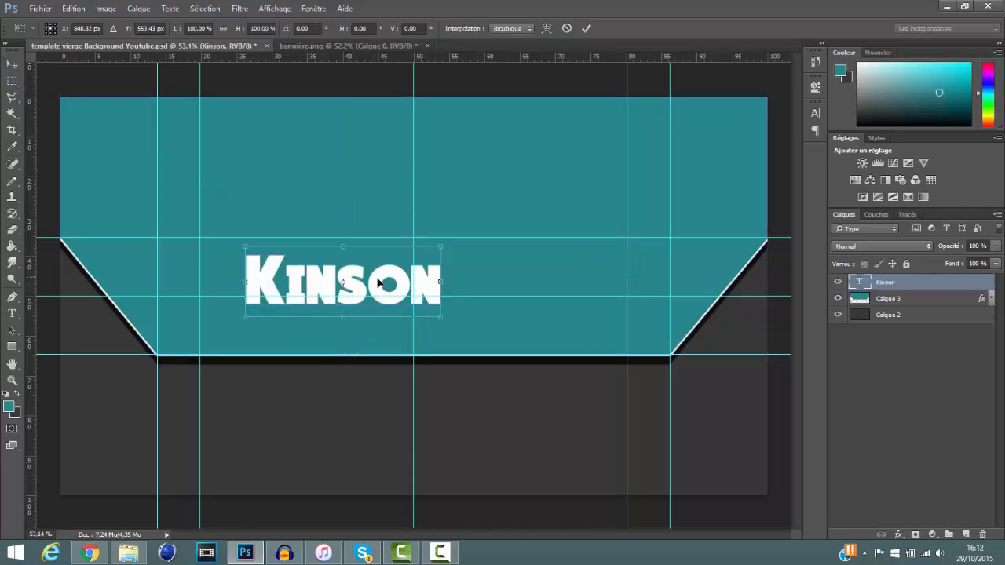
drag(378, 283, 421, 292)
scroll(393, 297, up, 1)
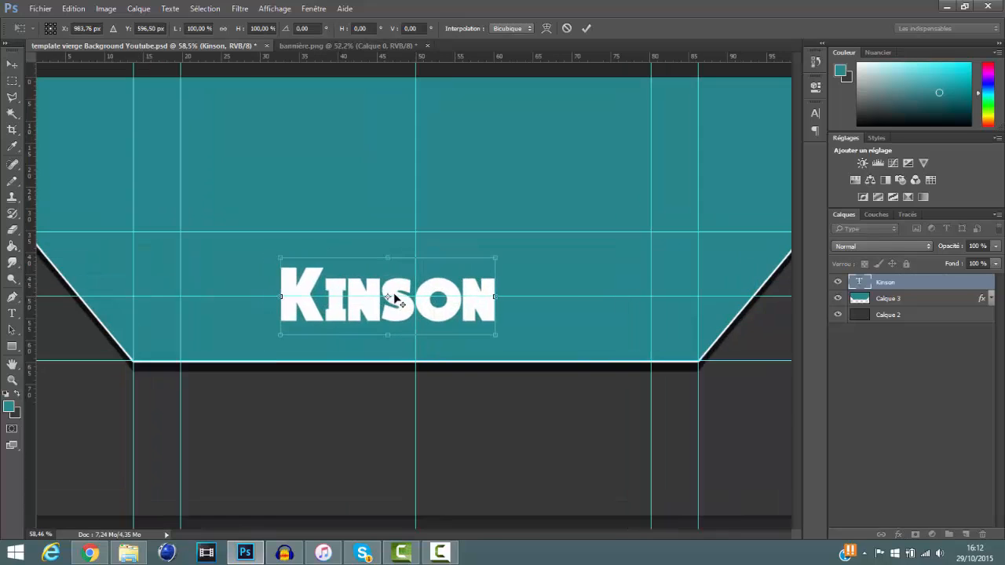
scroll(394, 298, up, 3)
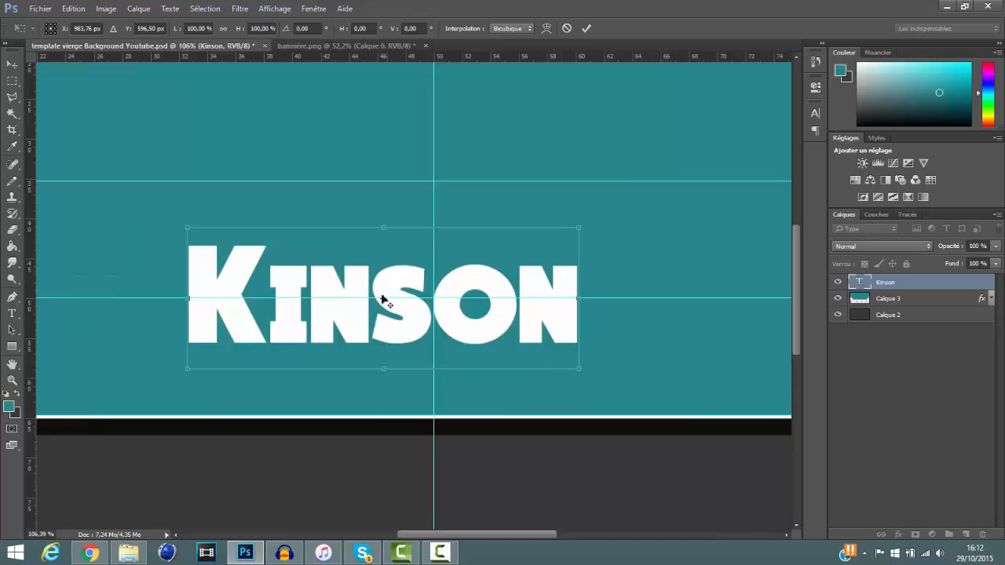
drag(405, 285, 451, 285)
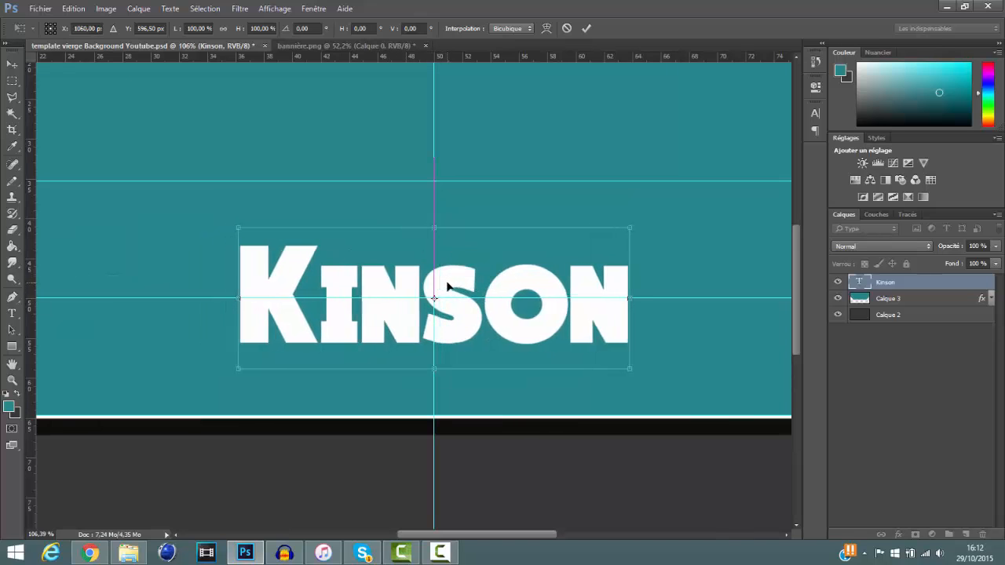
scroll(451, 286, down, 5)
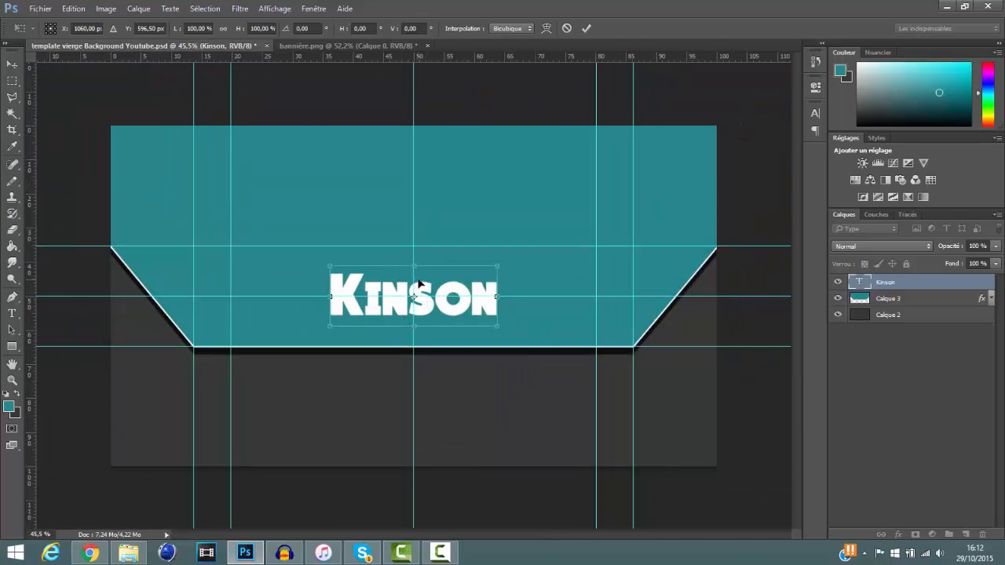
key(Return)
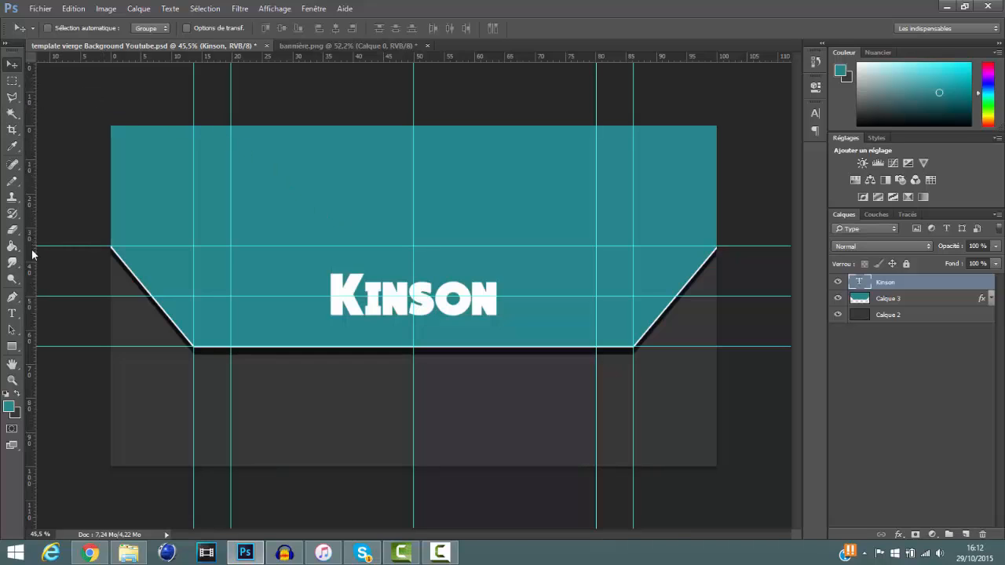
Step: Try pulling a vertical guide from the ruler to 50.0 % of the canvas width, and return it to the ruler
drag(35, 246, 492, 257)
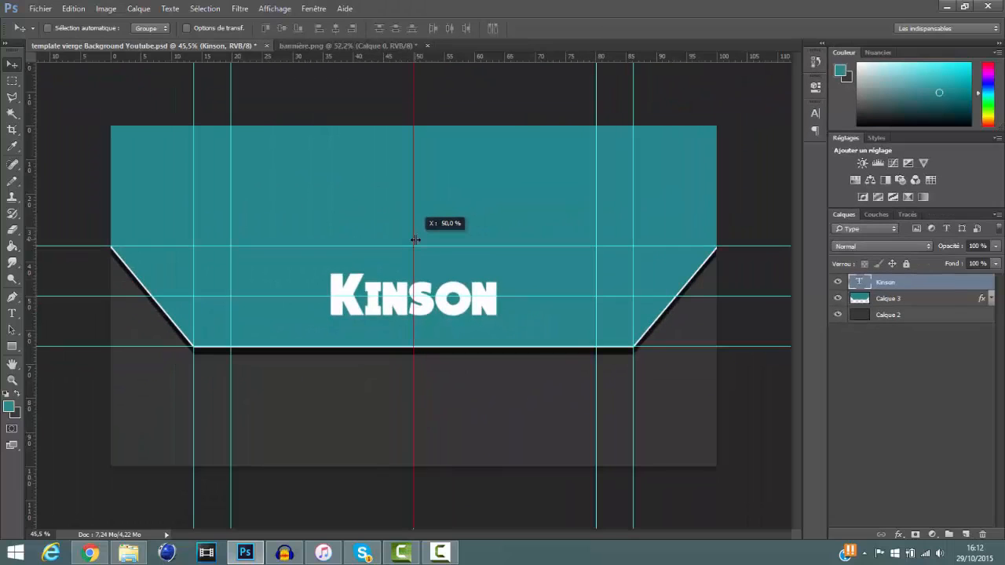
drag(415, 241, 28, 237)
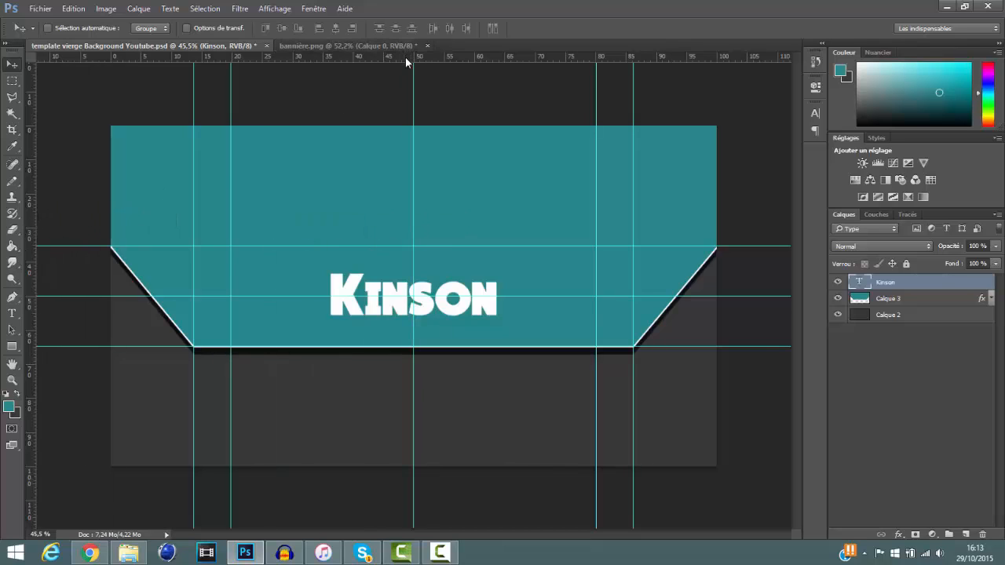
Step: Add a 2 px black outside stroke to the "Kinson" text layer through its layer style
drag(409, 55, 409, 296)
double_click(976, 284)
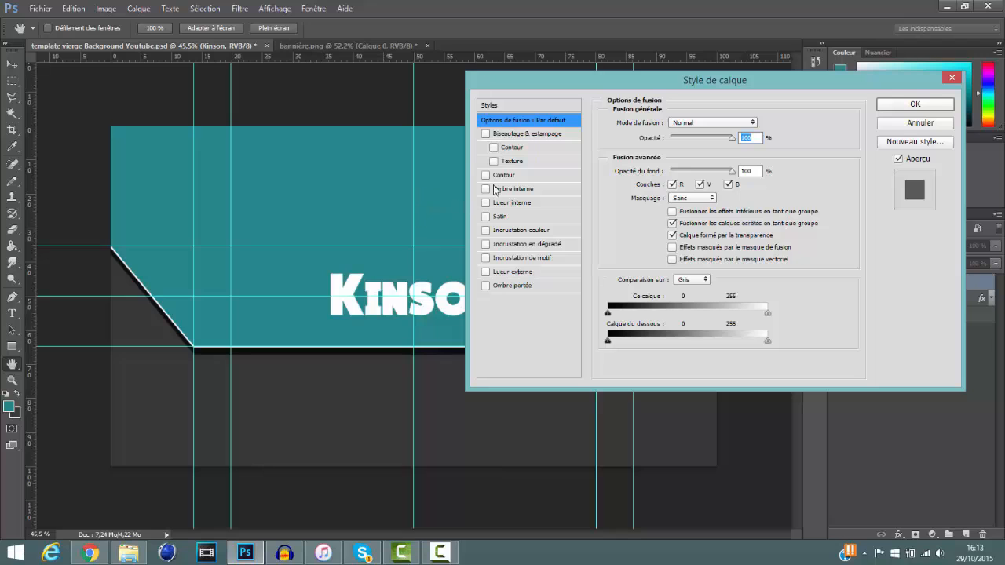
drag(526, 80, 637, 70)
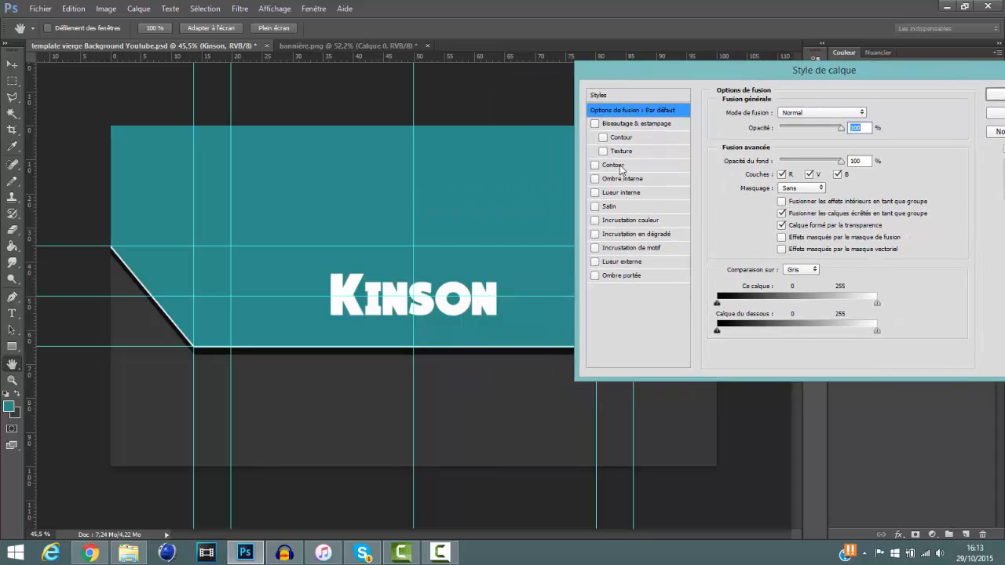
click(594, 165)
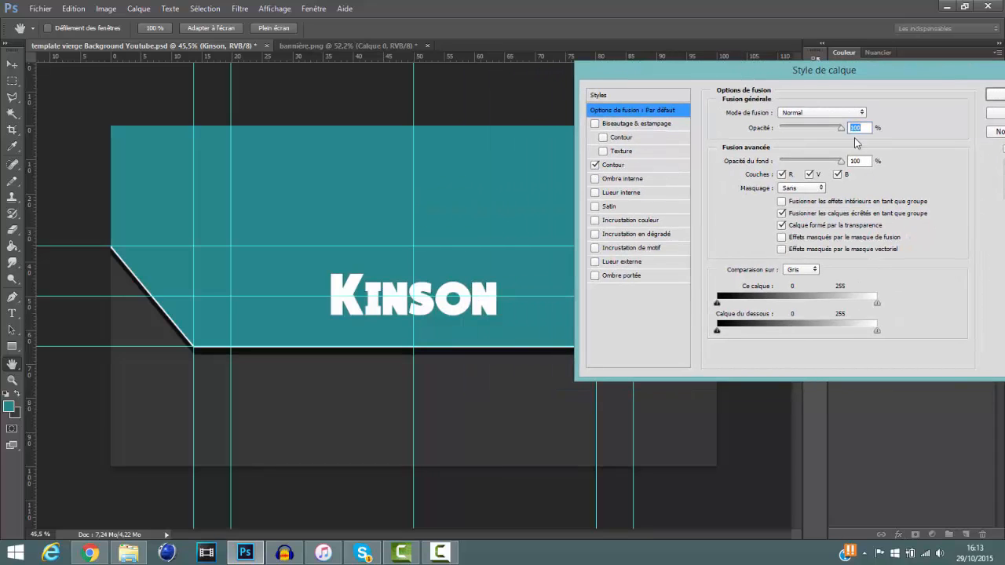
click(657, 165)
drag(860, 113, 845, 114)
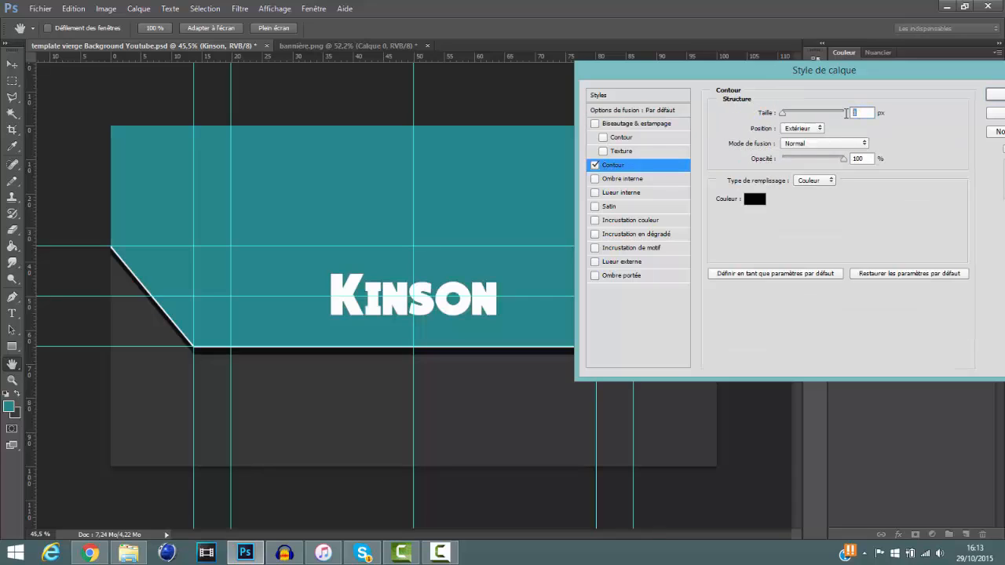
text(2)
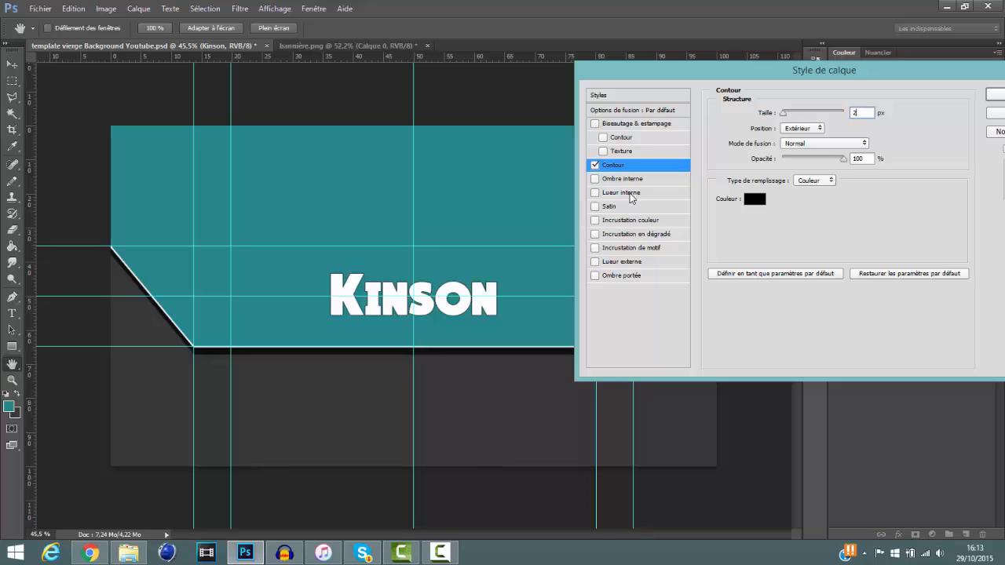
Step: Give the "Kinson" text a white outer glow with 50 % opacity, 100 px size and 30 % range, and apply the layer style
click(634, 262)
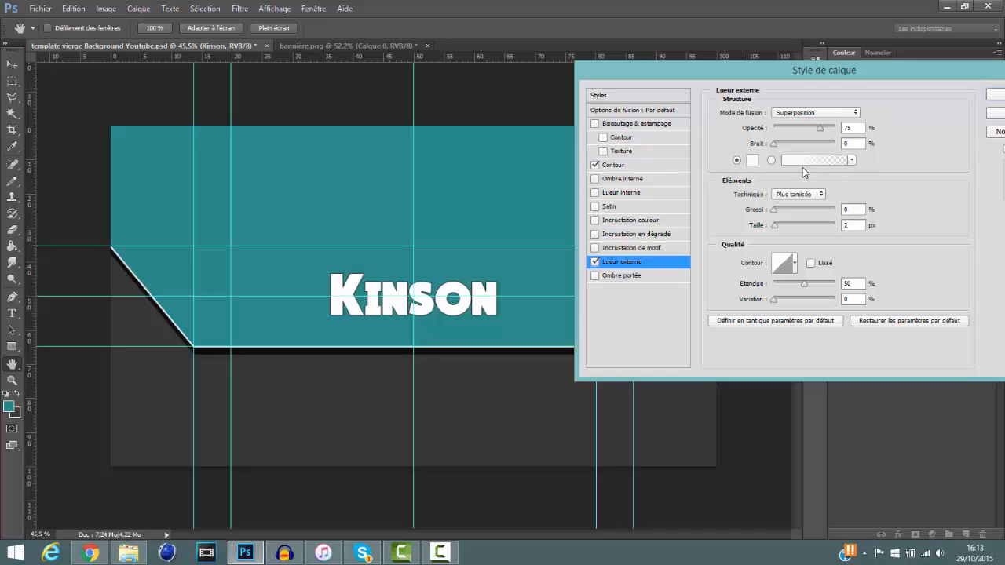
drag(773, 229, 801, 228)
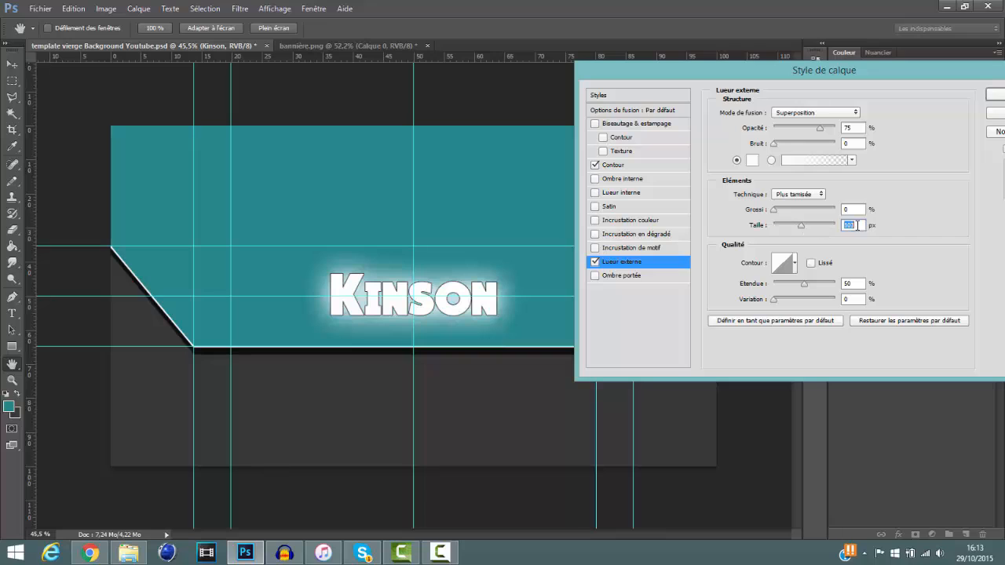
text(100)
drag(819, 129, 807, 131)
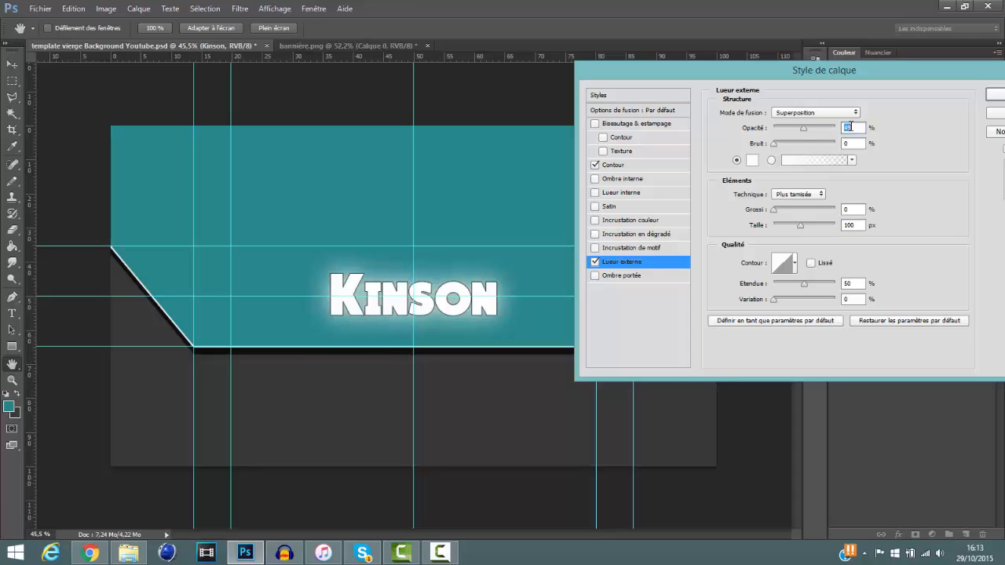
text(50)
mouse_move(804, 289)
mouse_down()
mouse_move(730, 279)
mouse_move(792, 292)
mouse_up()
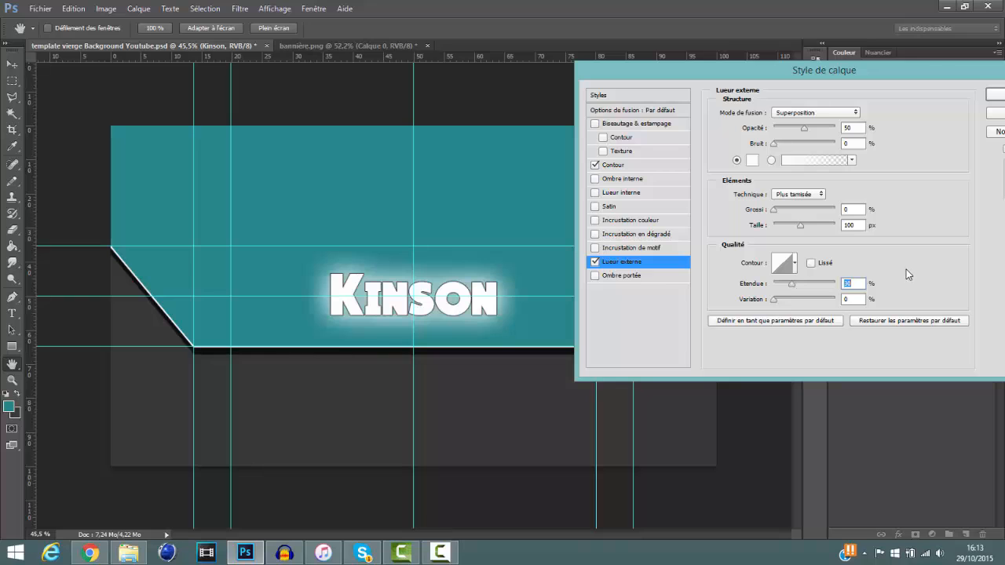
drag(753, 67, 605, 48)
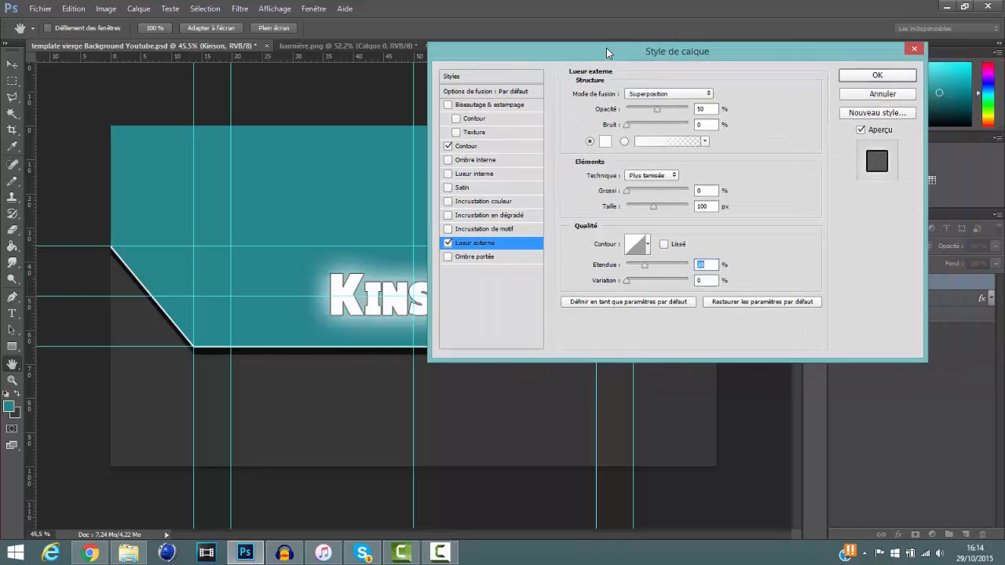
click(850, 74)
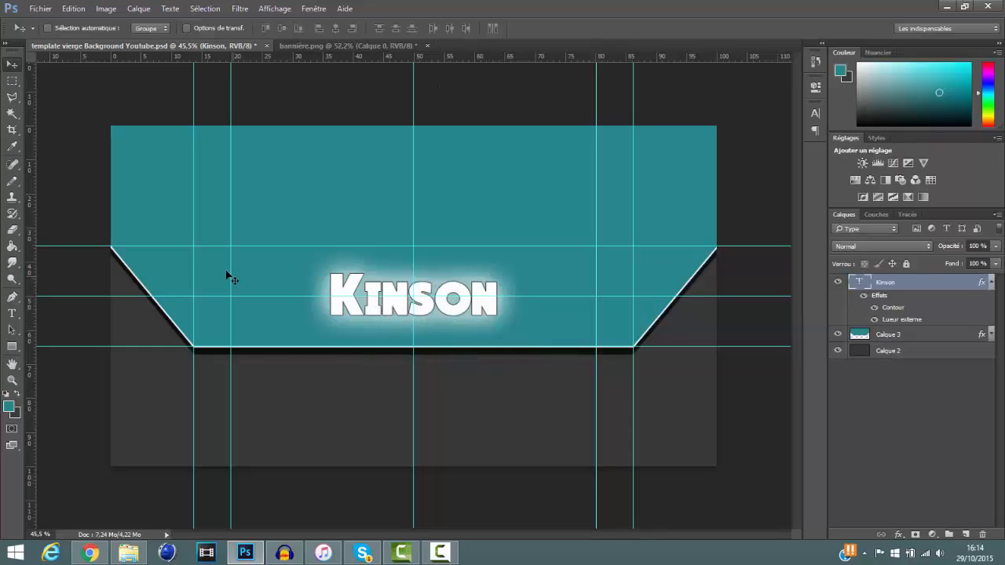
Step: Place the image Ibanez PF15ECE.jpg from the desktop's Bannière folder as an embedded object and commit its placement
click(41, 10)
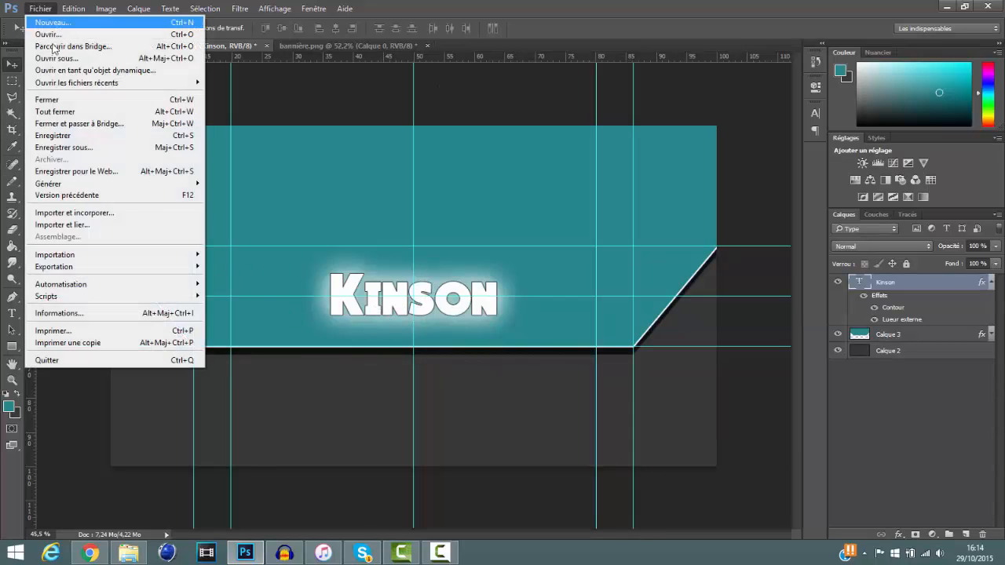
click(103, 213)
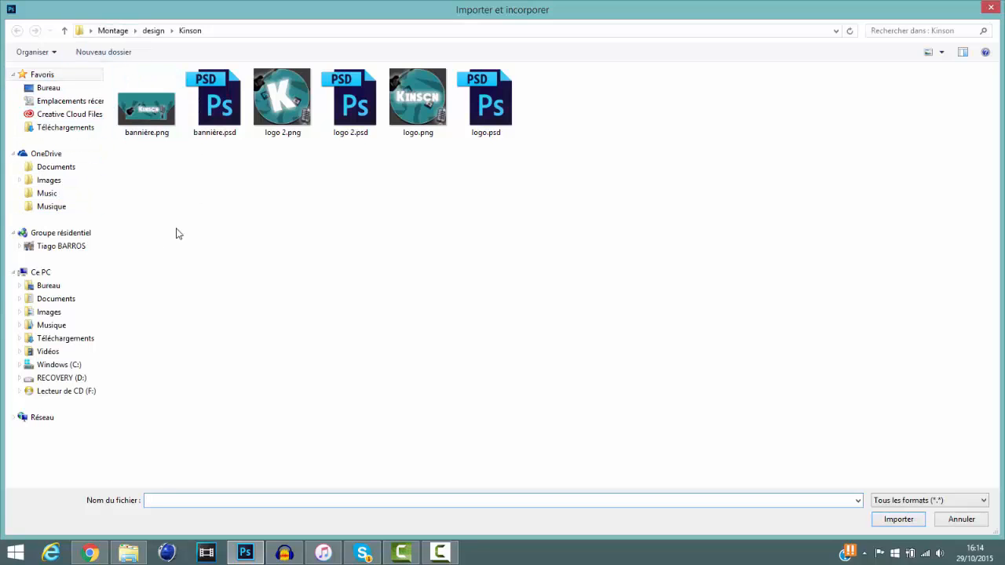
click(48, 286)
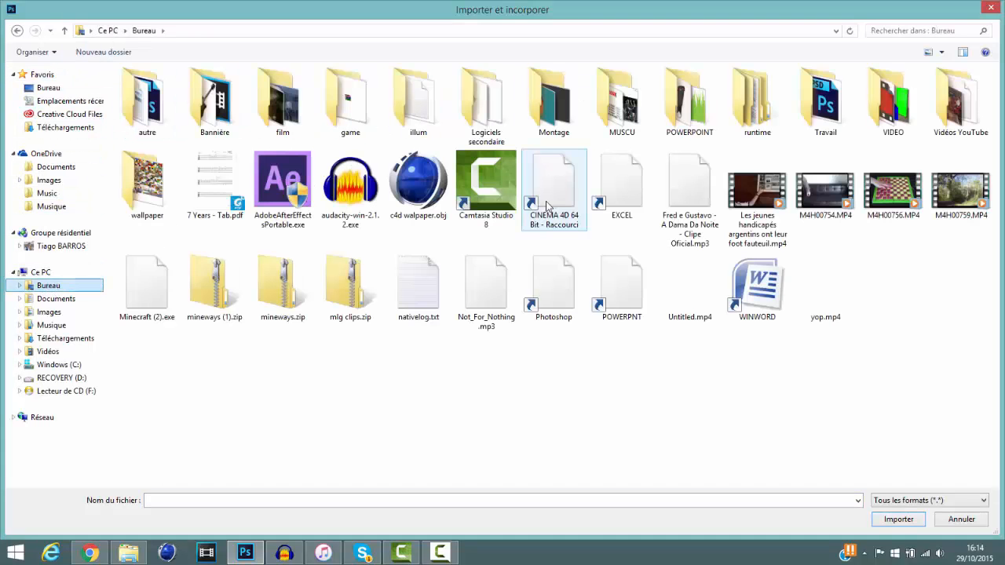
double_click(228, 110)
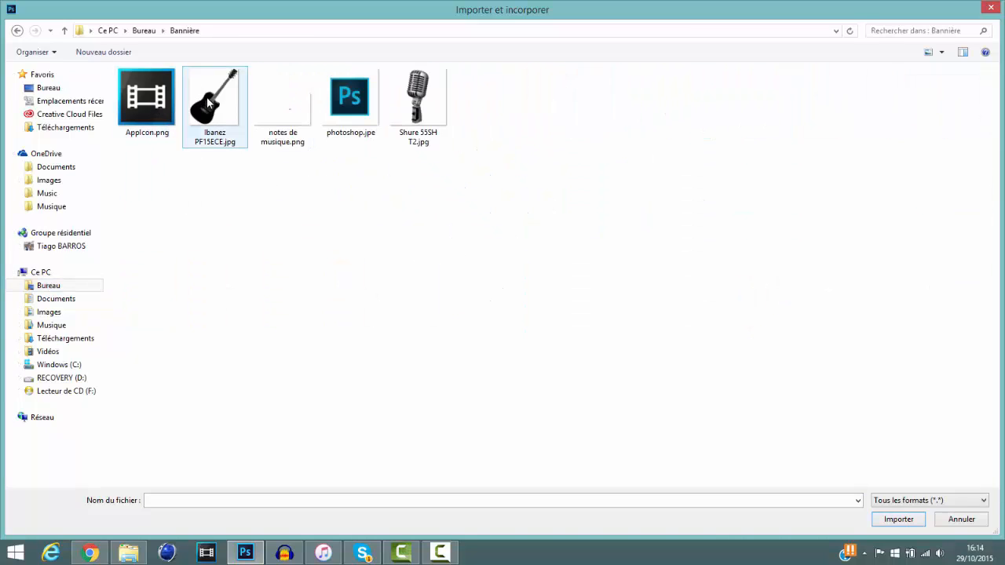
double_click(207, 97)
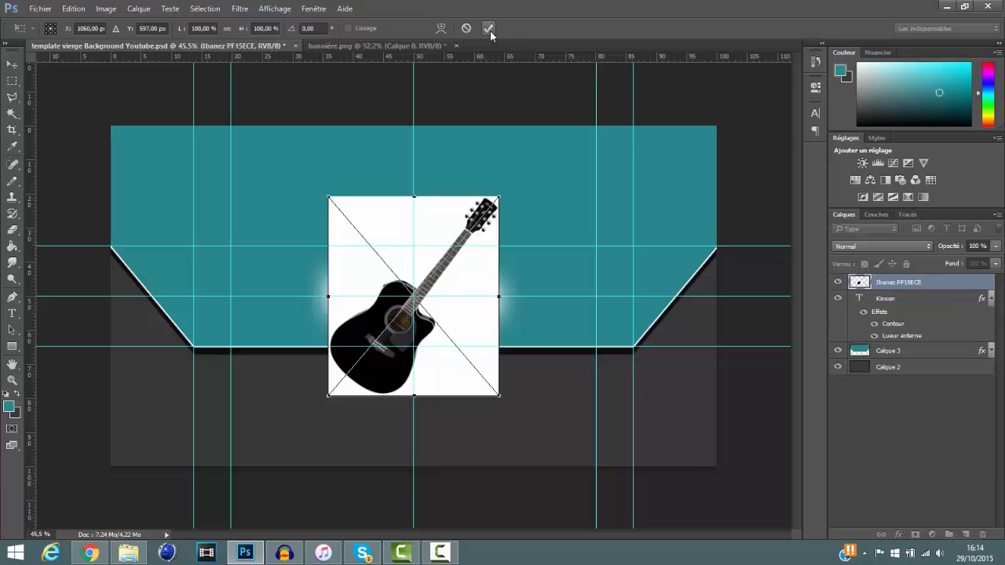
click(488, 28)
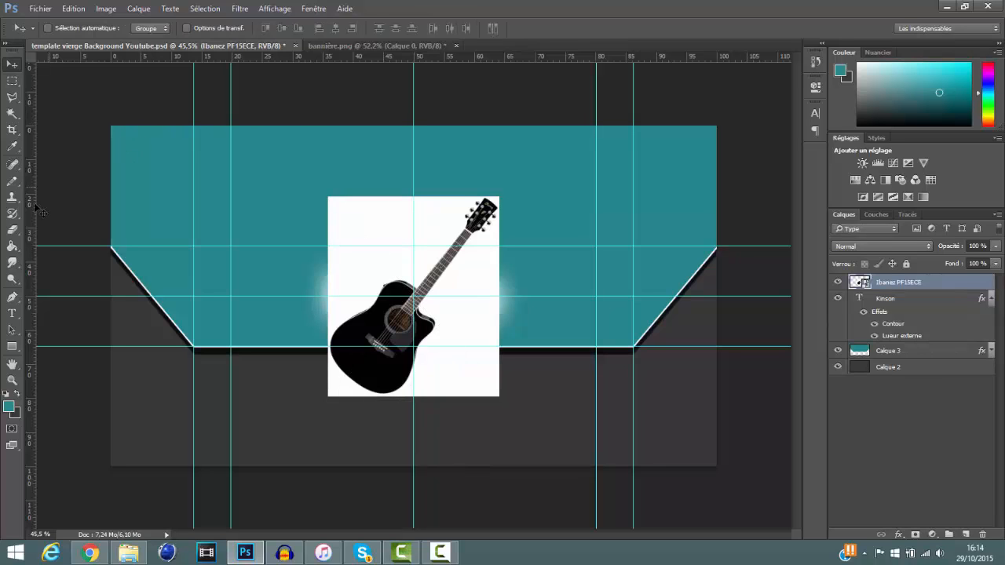
Step: Rasterize the guitar layer and remove the white background around the guitar with the Magic Eraser
click(12, 231)
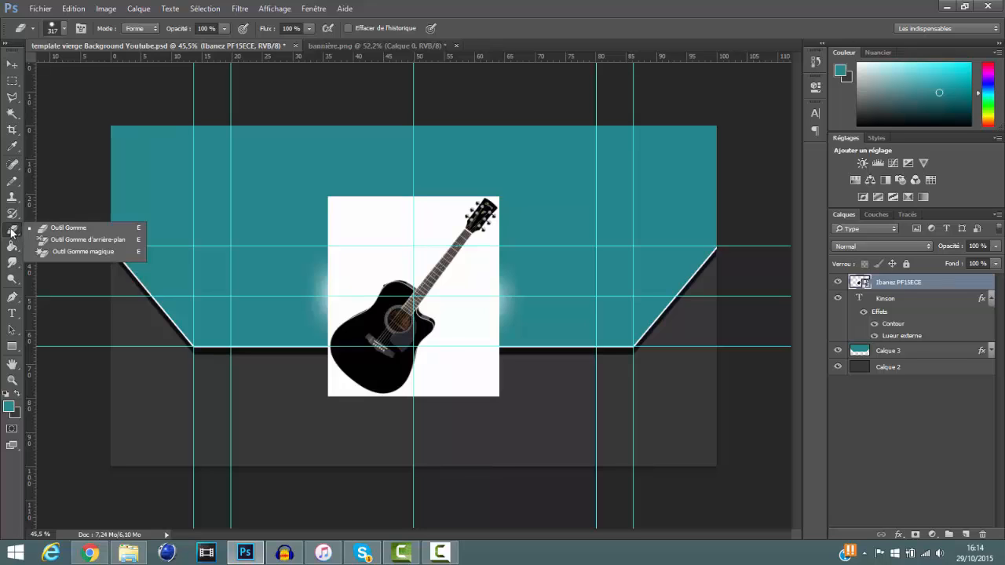
click(11, 217)
click(11, 232)
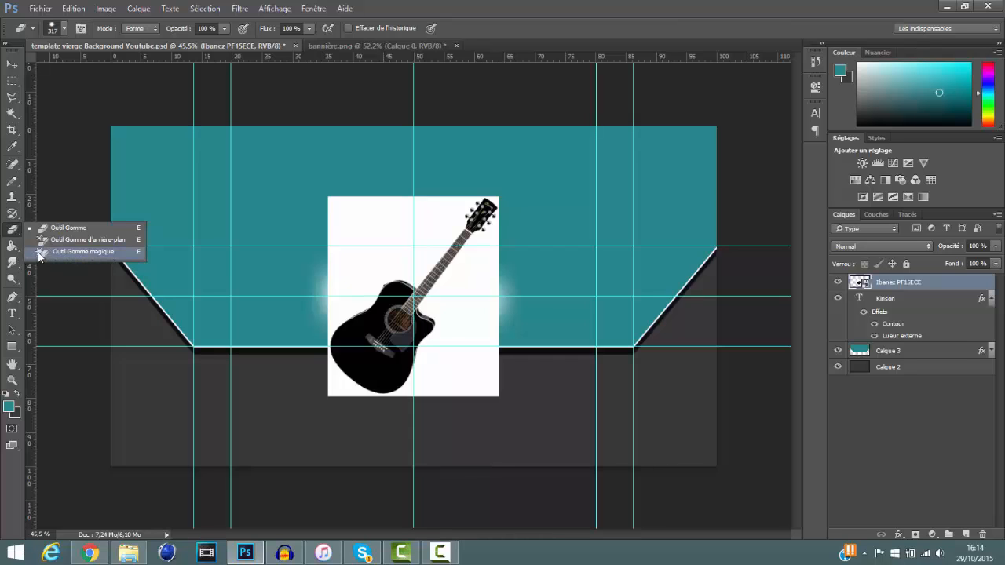
click(40, 252)
scroll(405, 267, up, 2)
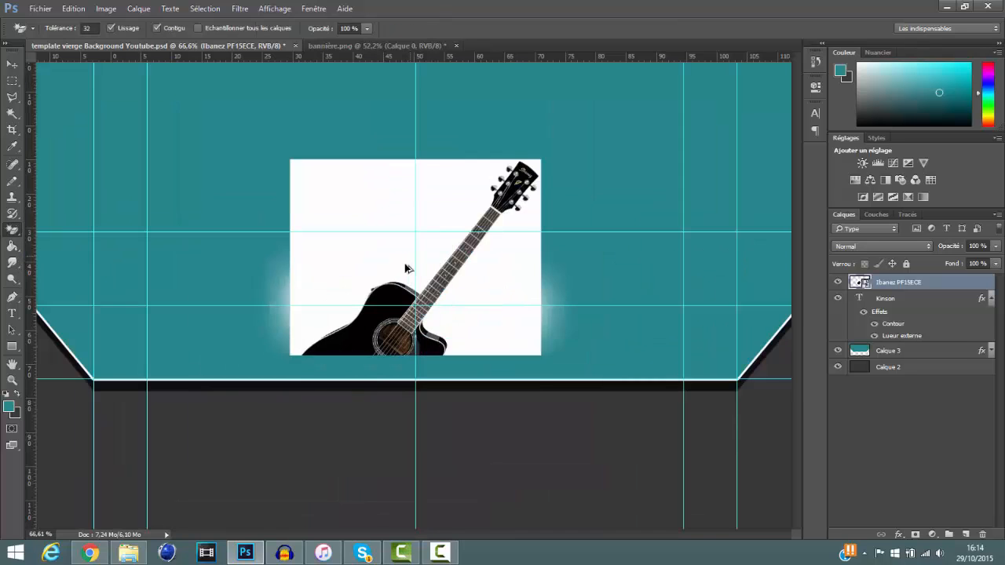
click(362, 243)
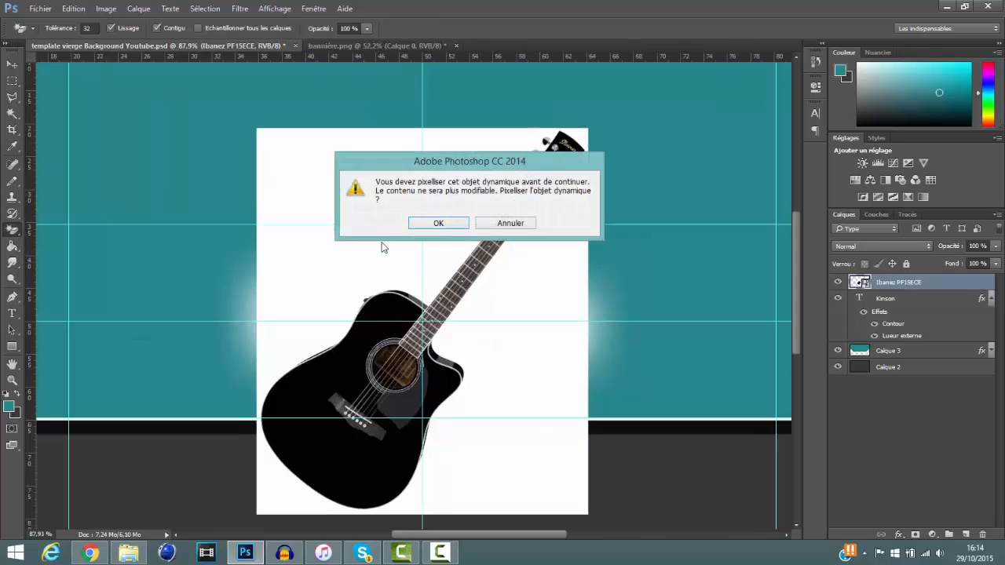
click(442, 224)
click(354, 193)
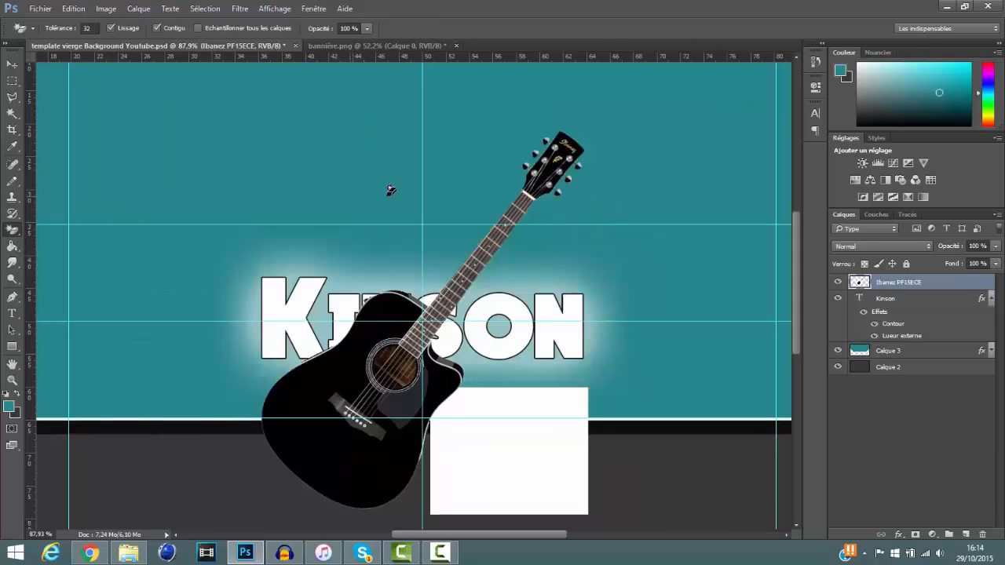
Step: Move the guitar up and to the left so that its body sits beside the "K" of "Kinson"
click(12, 64)
drag(355, 374, 149, 181)
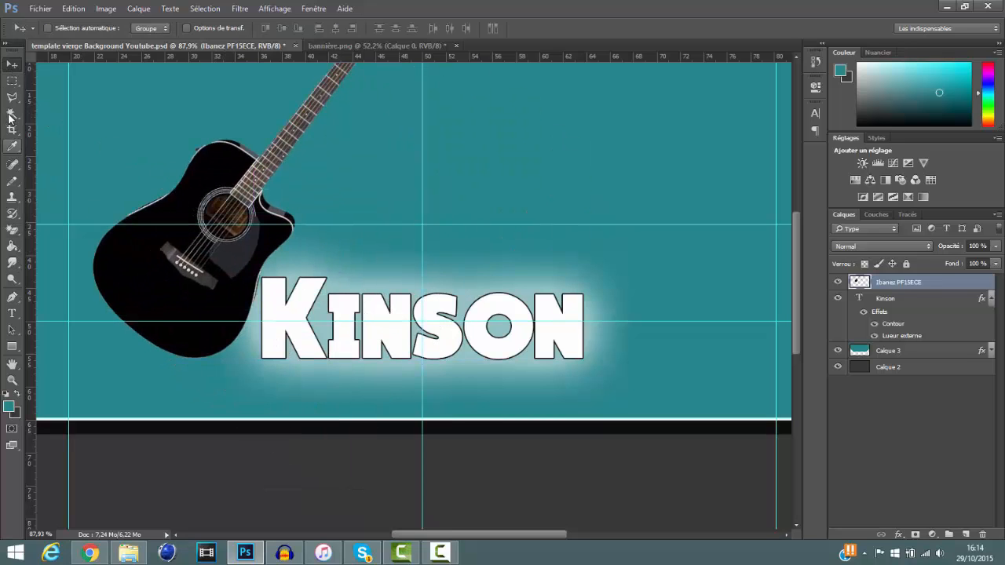
key(ctrl)
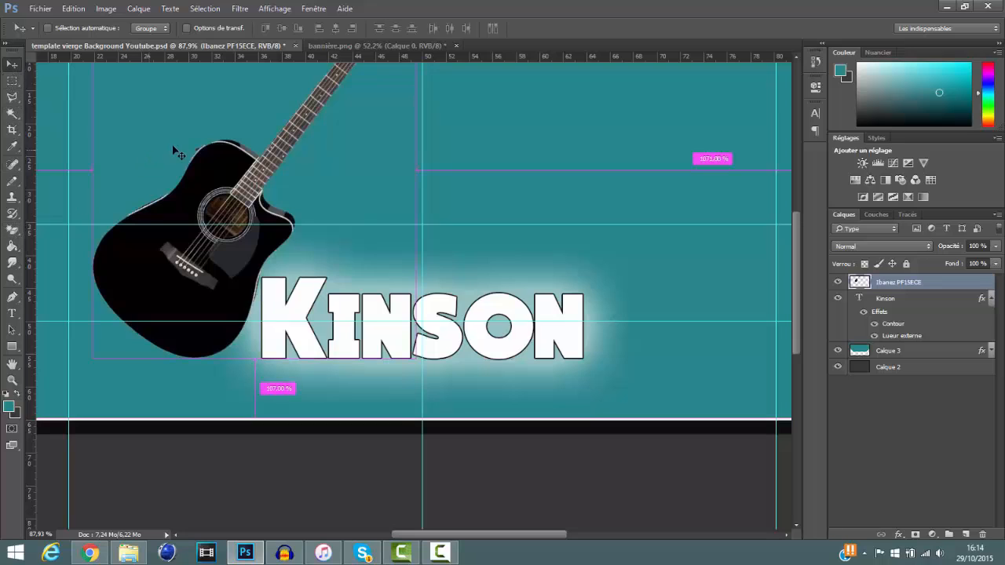
Step: Erase the small dark knob on the upper-left edge of the guitar body with a 4 px Eraser brush at 0 % hardness
scroll(177, 153, up, 2)
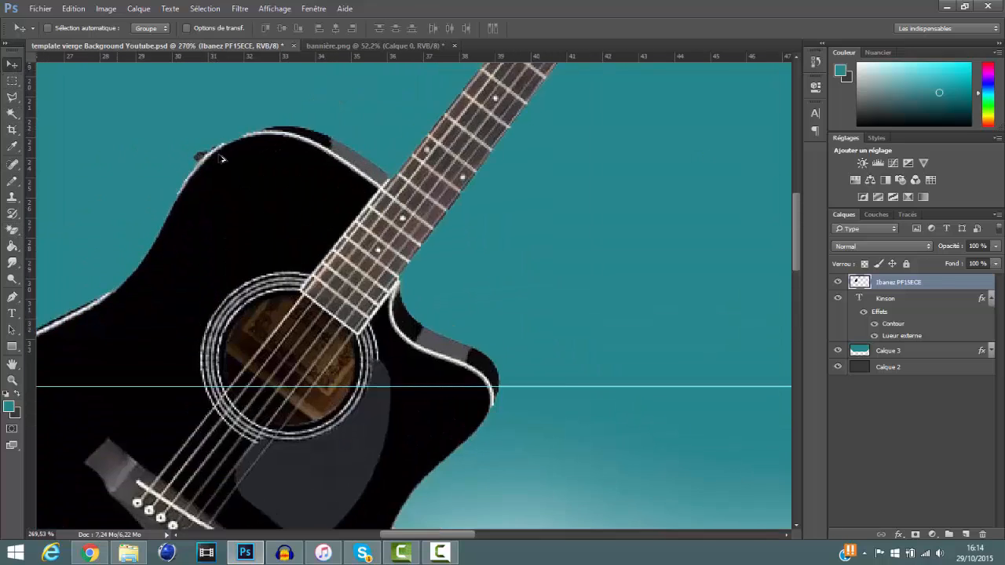
scroll(221, 159, up, 3)
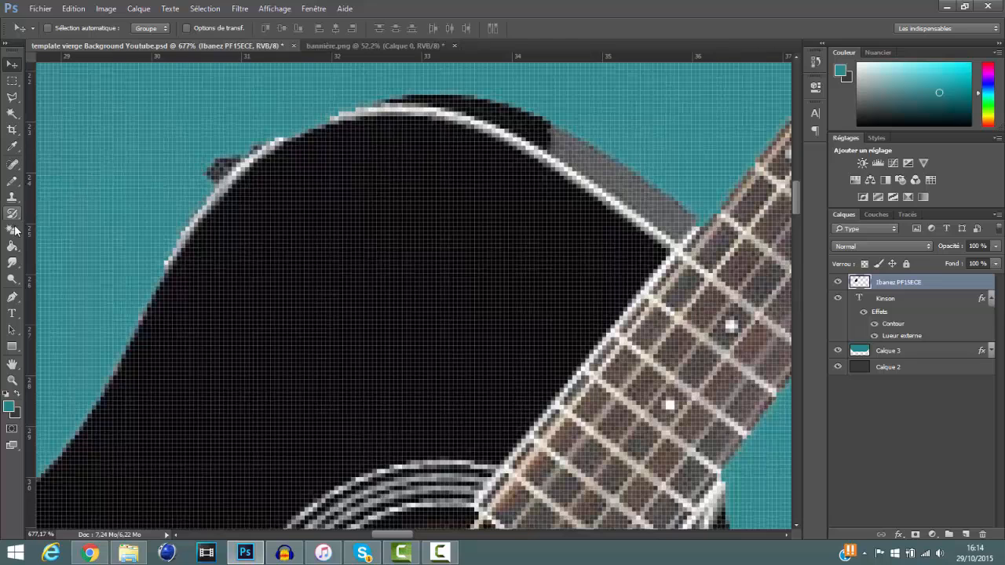
drag(12, 229, 59, 227)
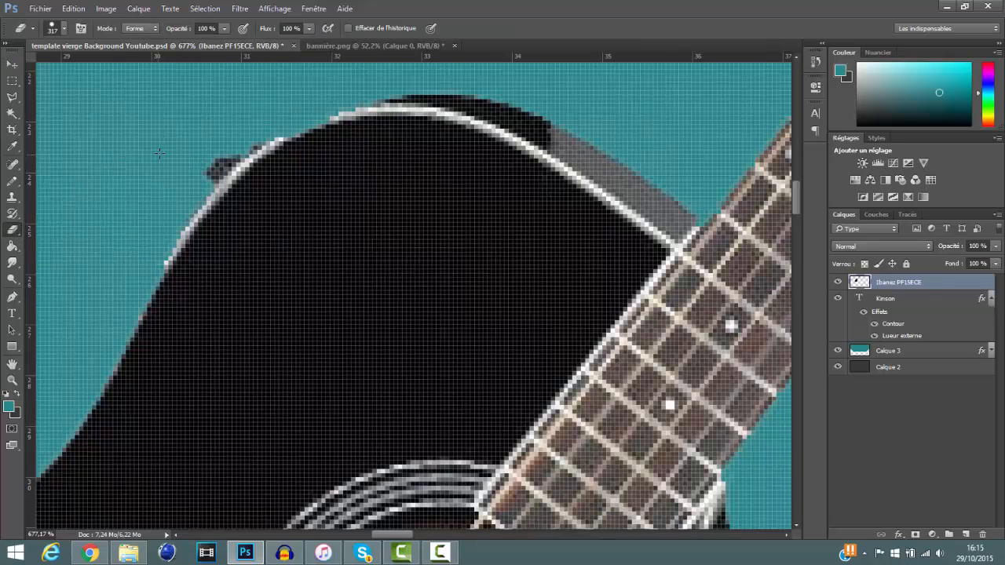
drag(159, 153, 139, 154)
drag(244, 151, 234, 149)
drag(322, 167, 207, 167)
mouse_move(287, 162)
mouse_down()
mouse_move(207, 162)
mouse_move(248, 160)
mouse_move(206, 160)
mouse_move(168, 137)
mouse_up()
drag(163, 227, 163, 188)
drag(224, 141, 197, 146)
drag(205, 206, 208, 206)
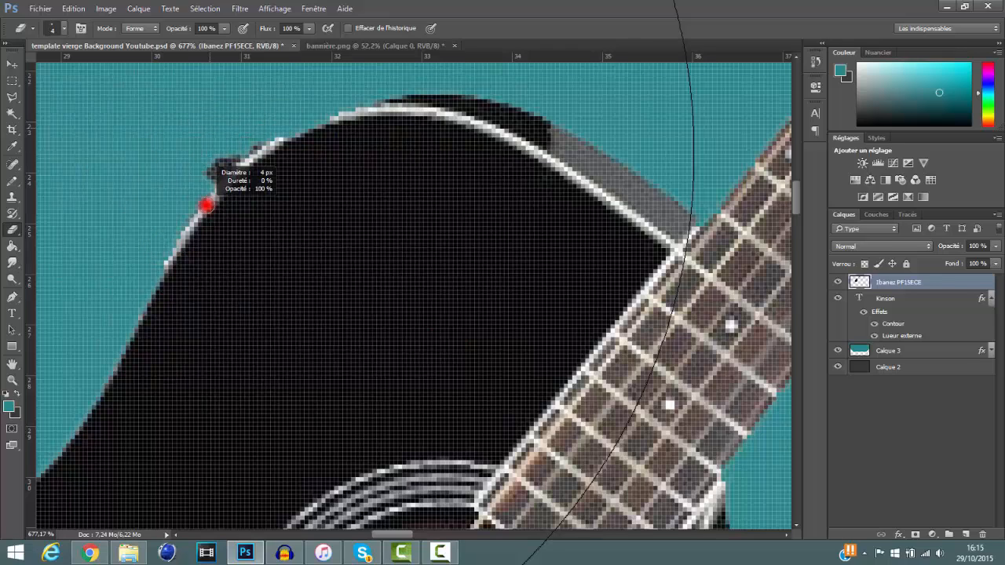
scroll(206, 205, up, 4)
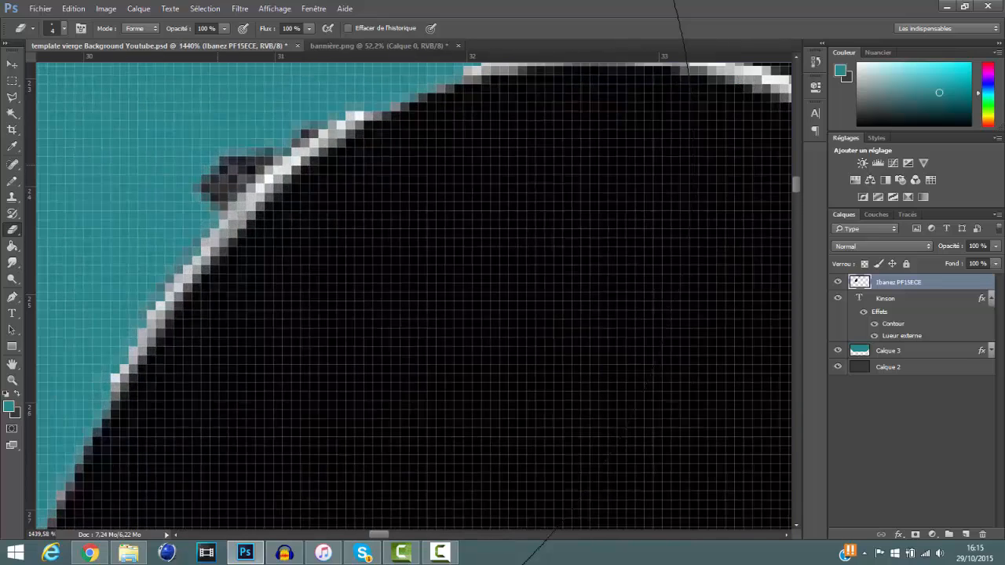
mouse_move(217, 165)
mouse_down()
mouse_move(208, 185)
mouse_move(294, 121)
mouse_up()
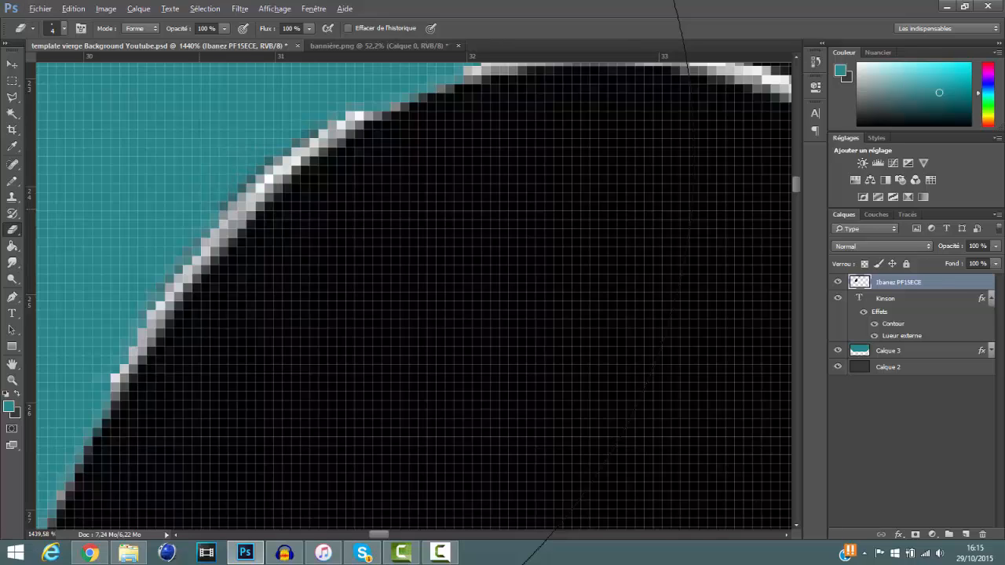
Step: Set the Eraser brush to a 5 px diameter with 0 % hardness for the guitar body's outer edge
alt+right_click(201, 210)
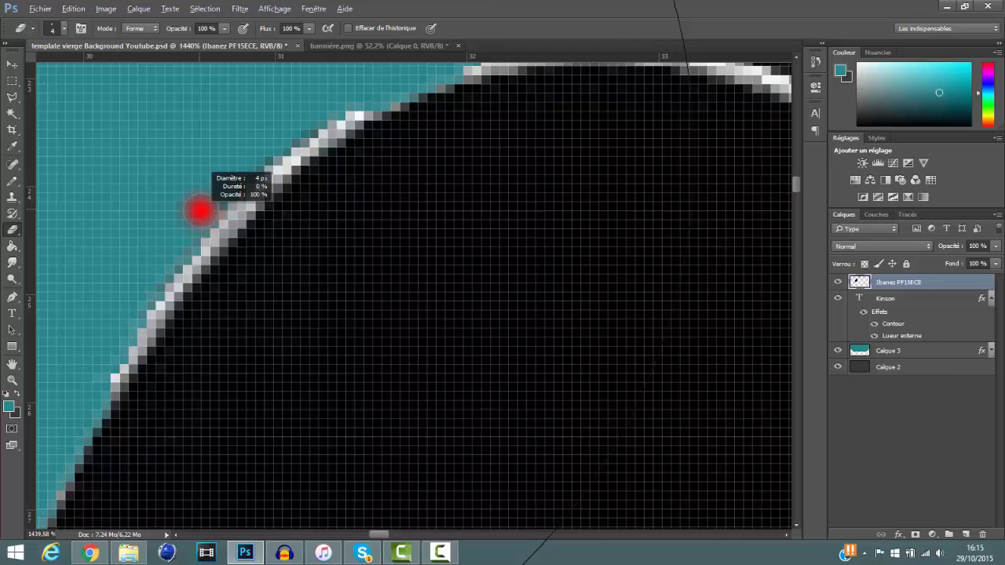
mouse_move(200, 210)
mouse_down()
mouse_move(439, 210)
mouse_move(216, 209)
mouse_up()
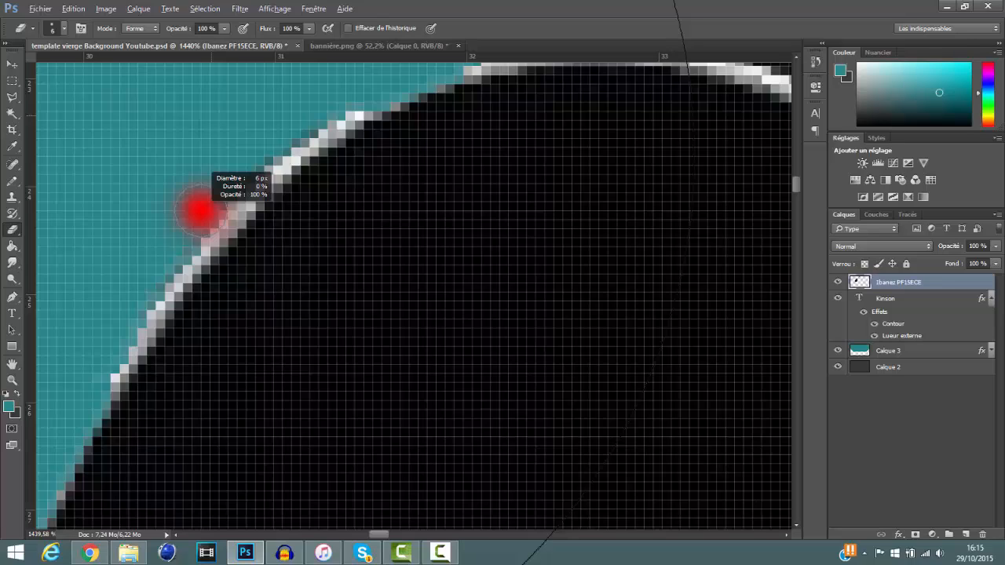
mouse_move(210, 121)
mouse_down()
mouse_move(205, 282)
mouse_move(190, 330)
mouse_up()
drag(179, 372, 180, 350)
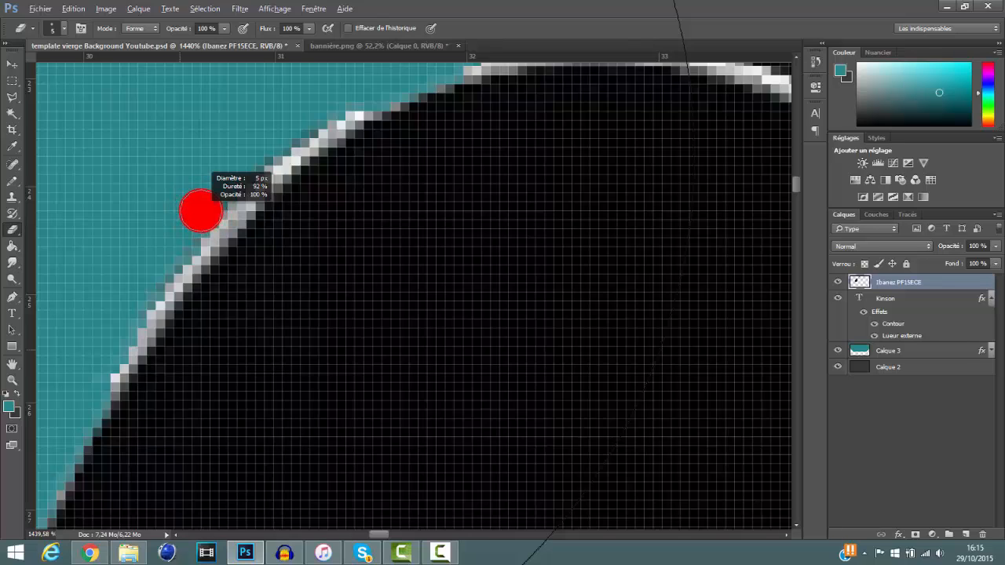
mouse_move(185, 310)
mouse_down()
mouse_move(194, 175)
mouse_move(192, 369)
mouse_up()
drag(180, 424, 205, 157)
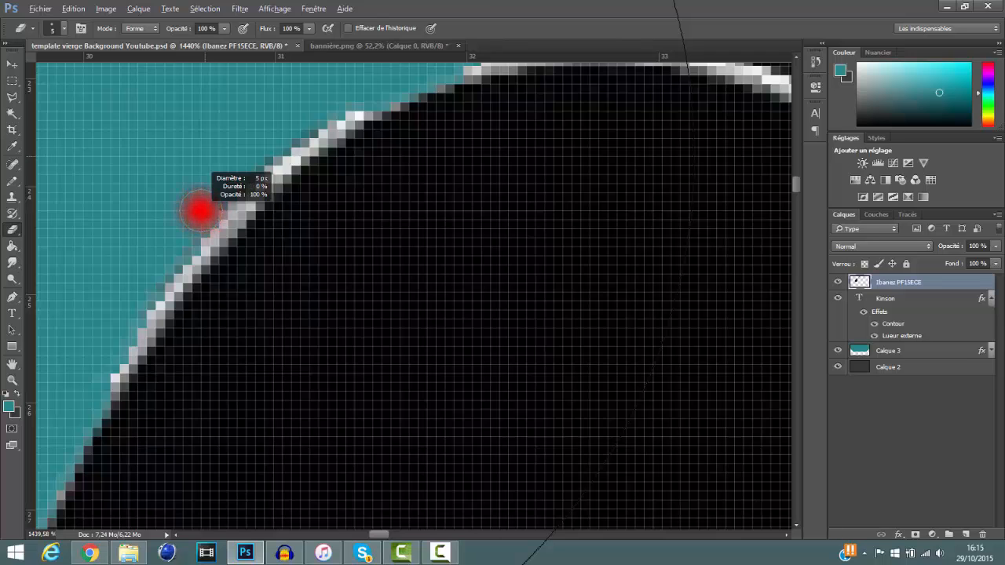
drag(200, 210, 137, 272)
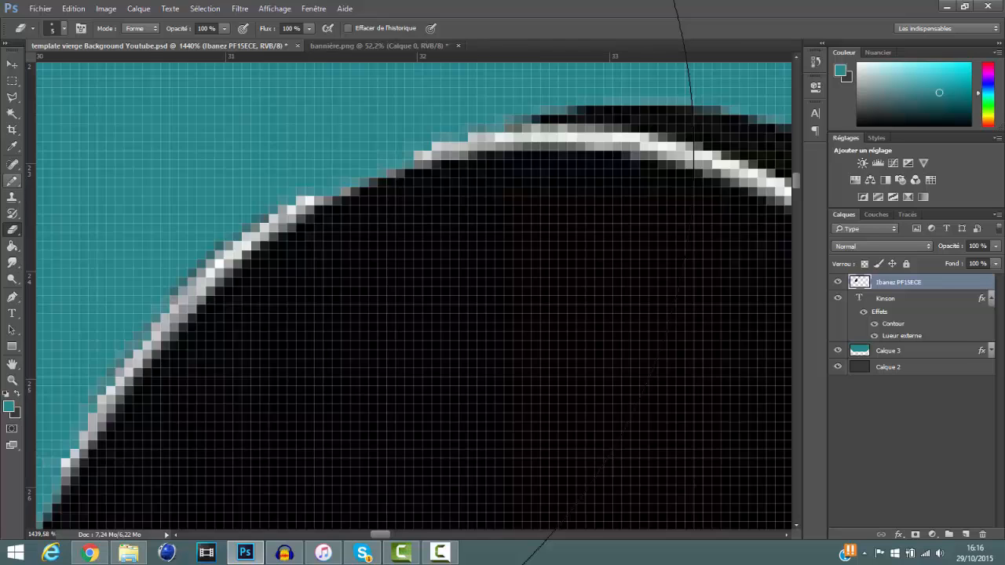
Step: Switch to the Brush tool and set its diameter to 2 px for retouching the guitar body's edge
click(12, 180)
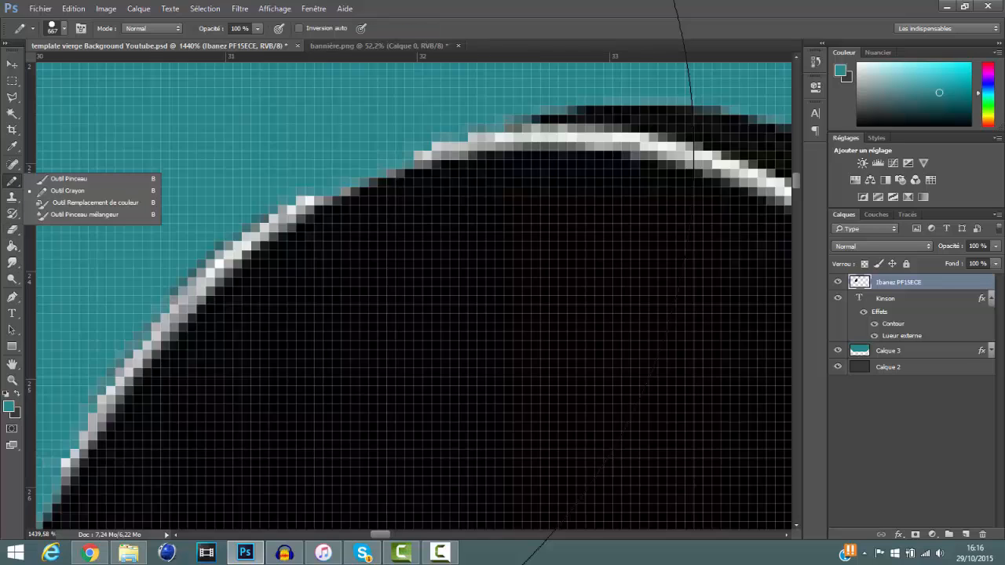
click(69, 178)
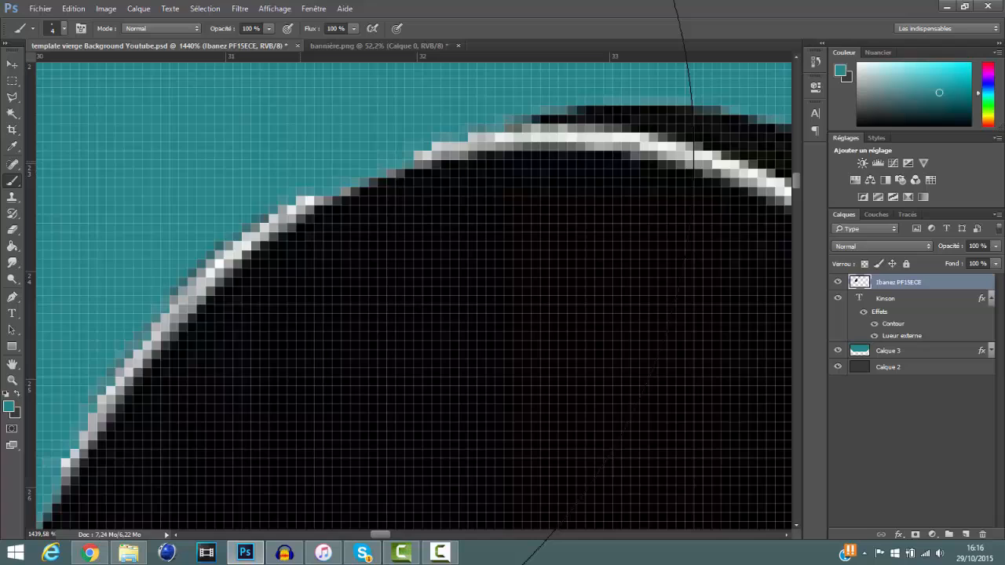
click(11, 181)
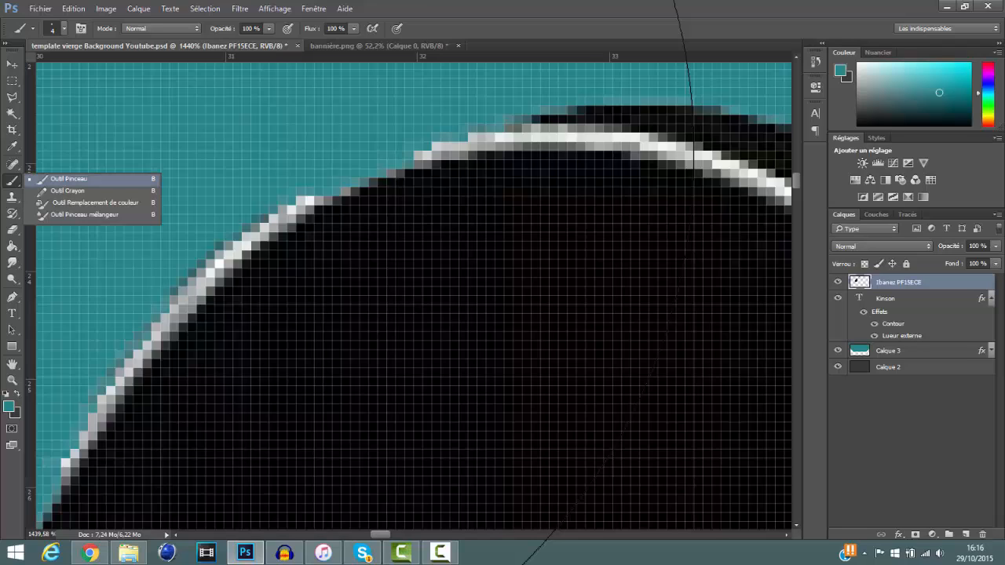
click(69, 179)
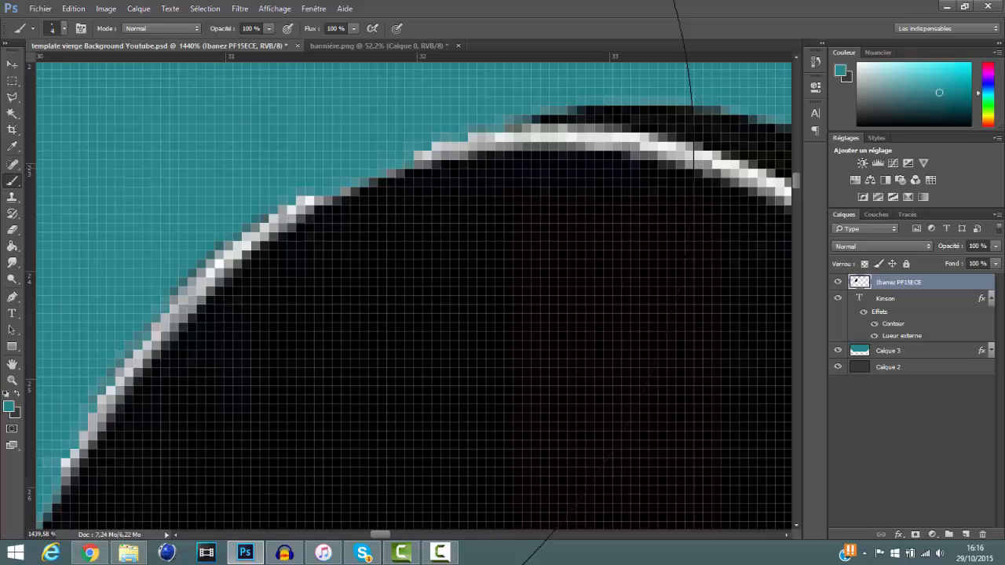
alt+right_click(322, 169)
alt+right_click(322, 178)
alt+right_click(321, 176)
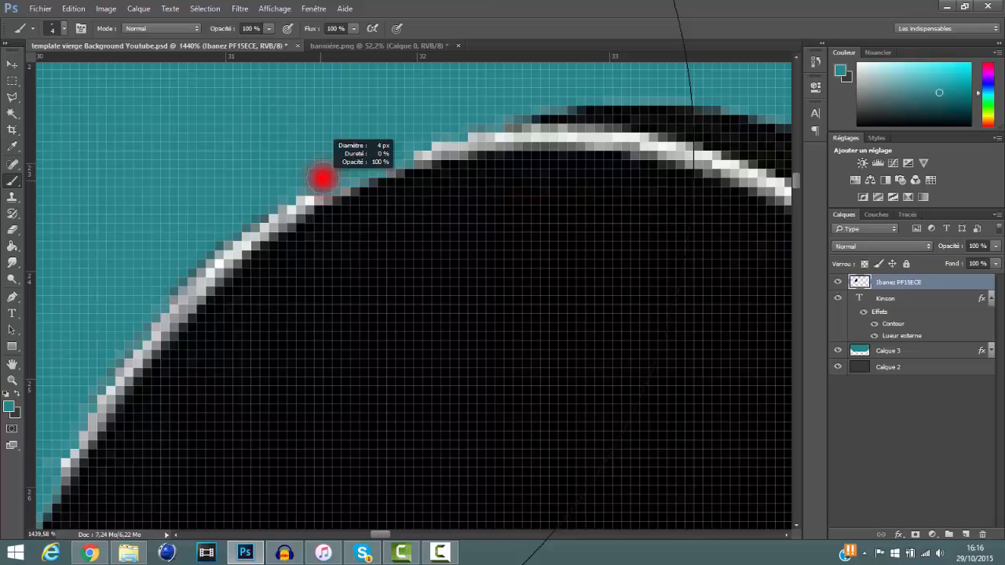
scroll(347, 189, up, 3)
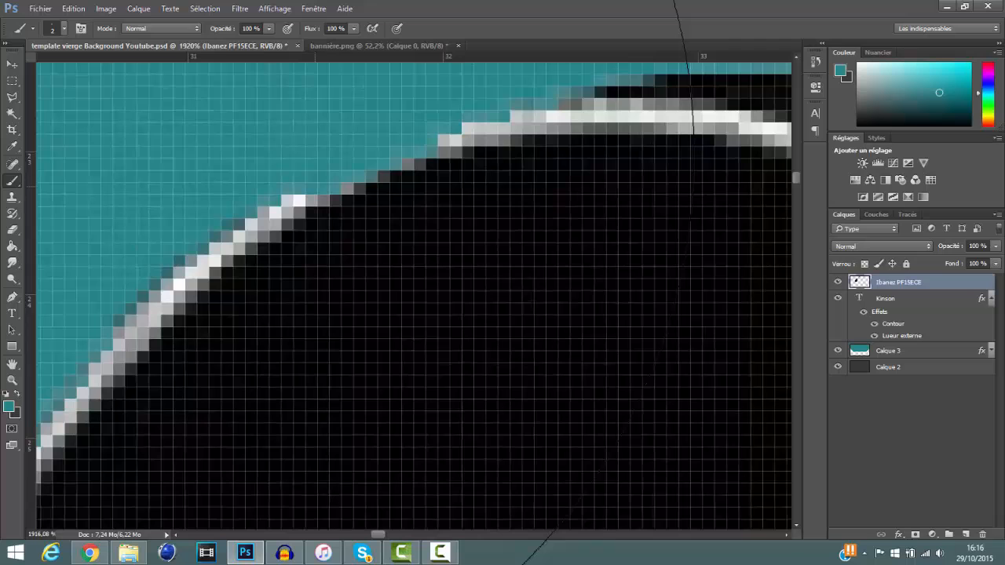
alt+right_click(316, 182)
Step: Set the foreground colour to white (ffffff) and paint over the gap in the white edging on the guitar body's upper-left curve
click(8, 407)
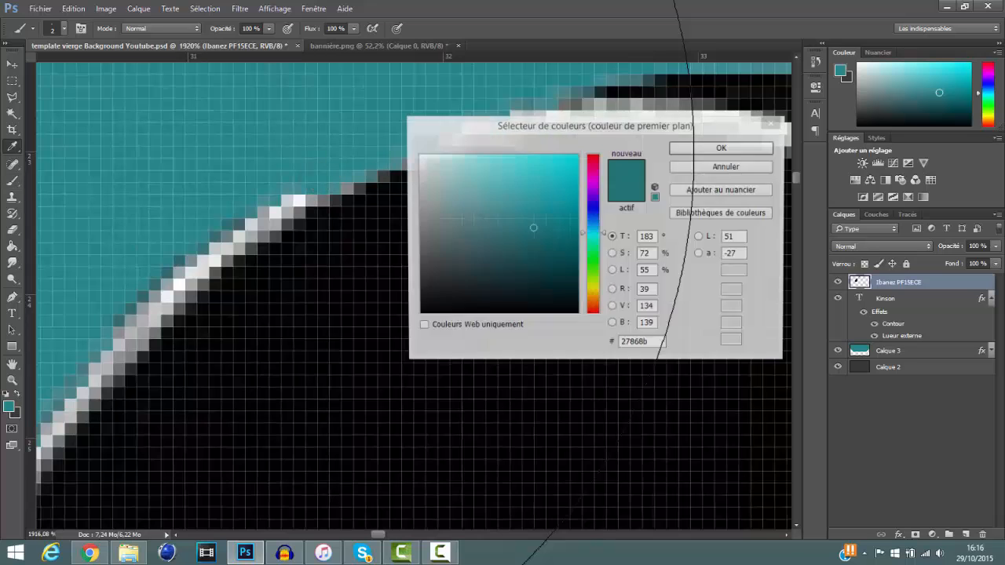
text(ffffff)
key(Return)
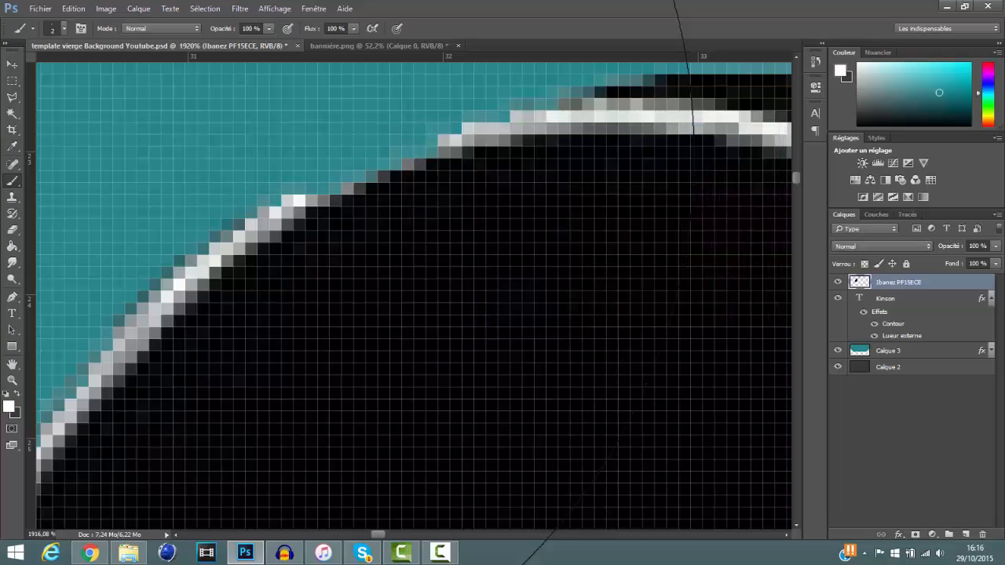
mouse_move(298, 196)
mouse_down()
mouse_move(369, 157)
mouse_move(514, 118)
mouse_up()
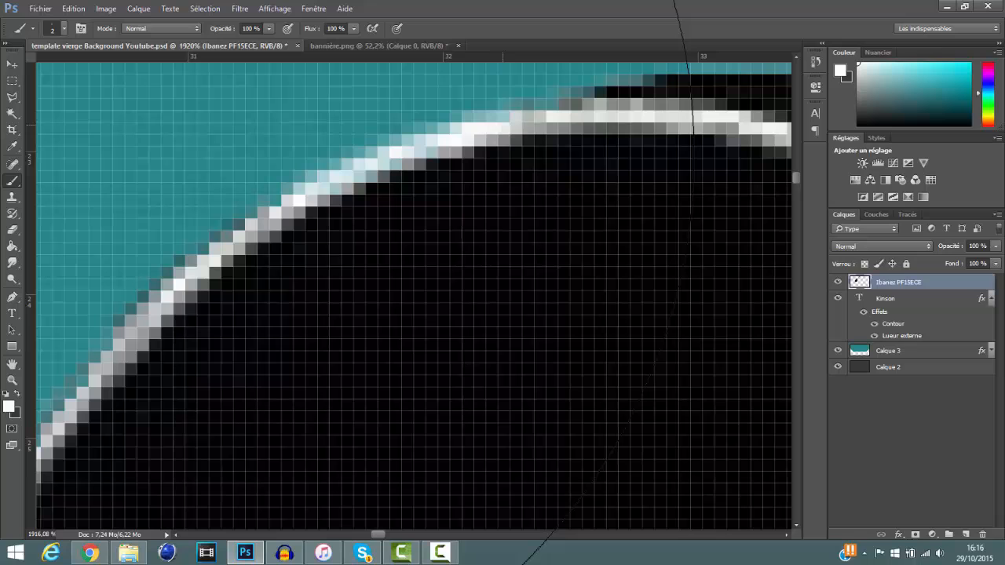
scroll(400, 185, down, 13)
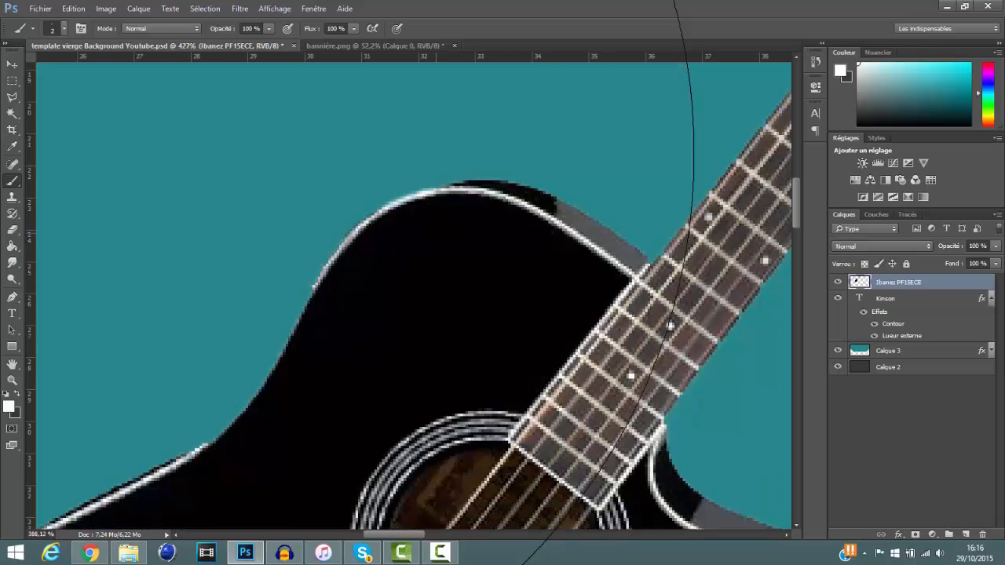
scroll(427, 238, down, 6)
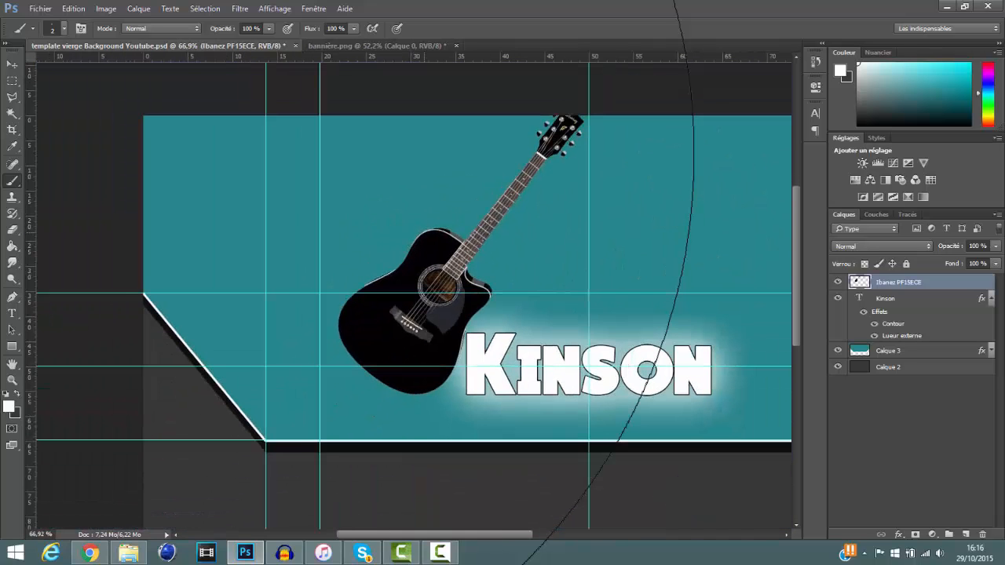
Step: Set the foreground colour back to teal 27868b by sampling it from the banner shape
click(9, 406)
click(228, 330)
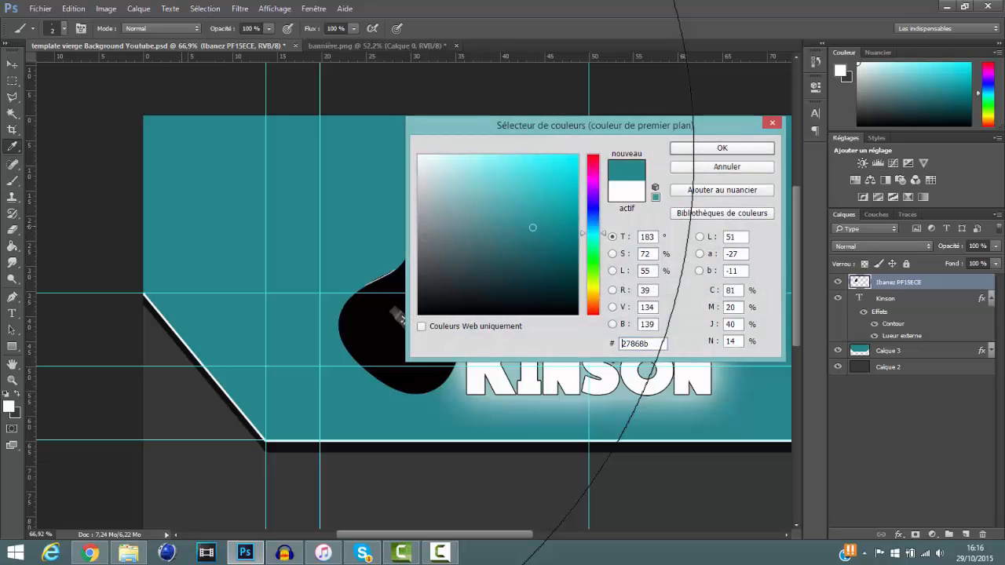
key(Return)
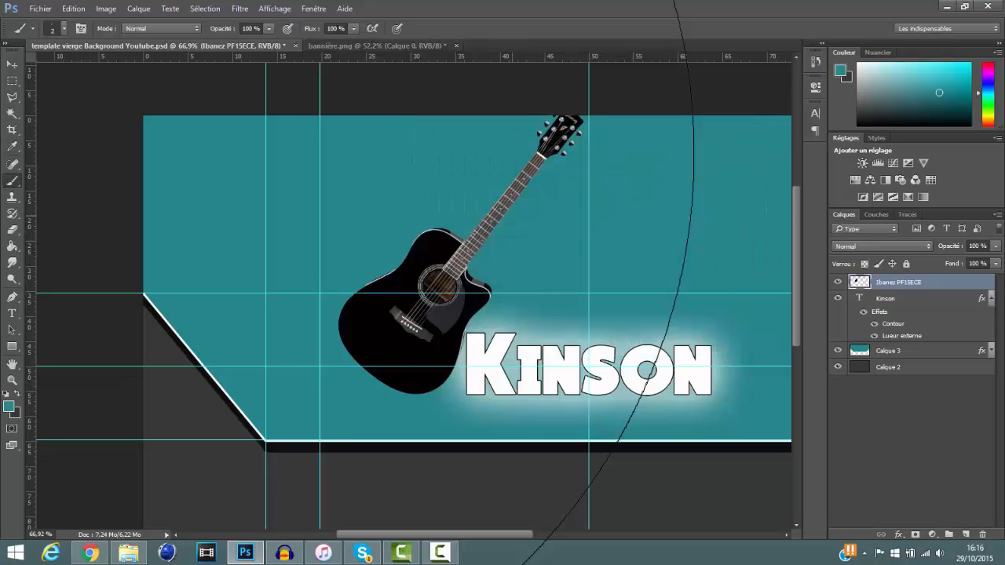
Step: Free-transform the guitar: move it to the teal shape's lower-left corner and scale it proportionally to about 67 %
scroll(412, 290, down, 2)
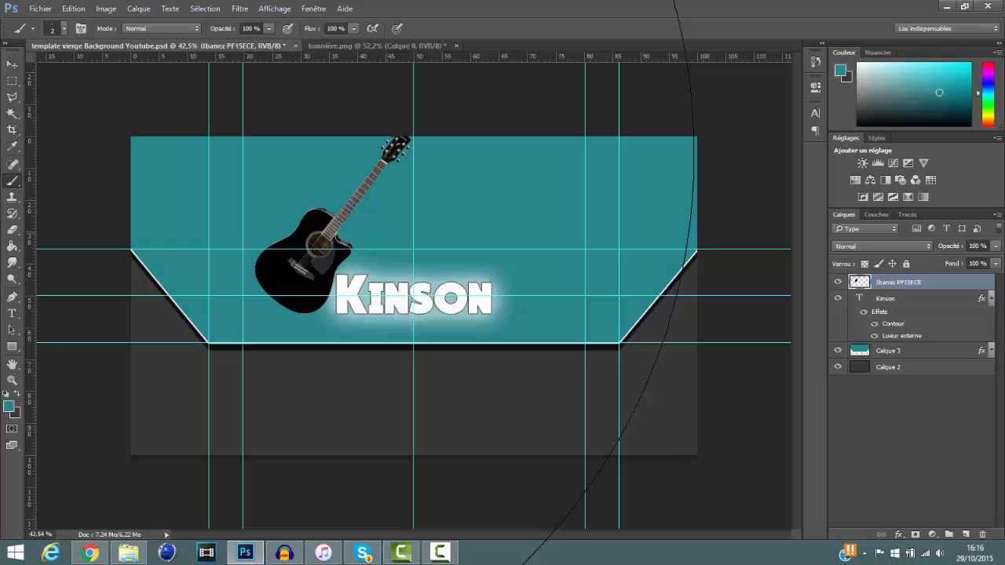
key(ctrl+t)
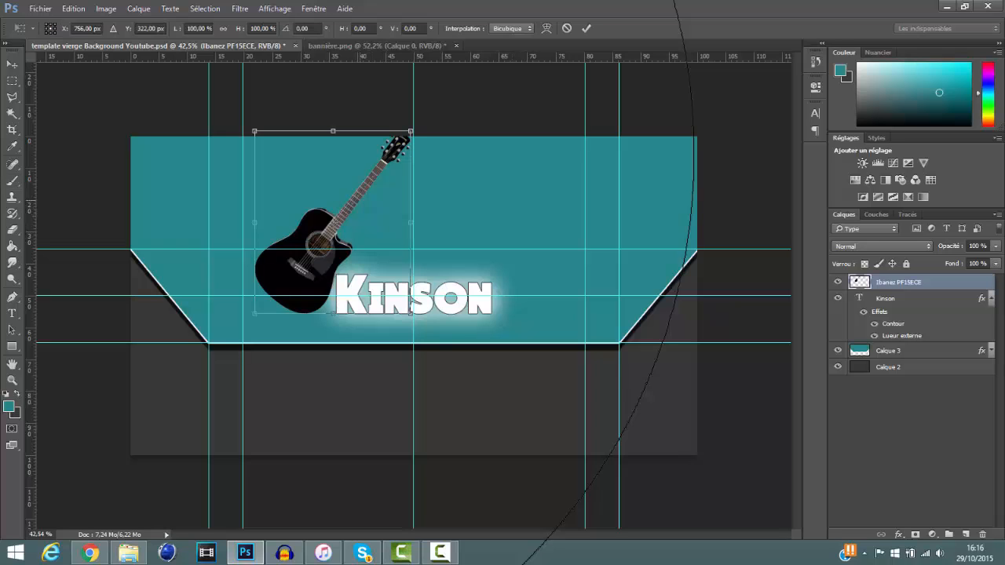
drag(376, 193, 335, 234)
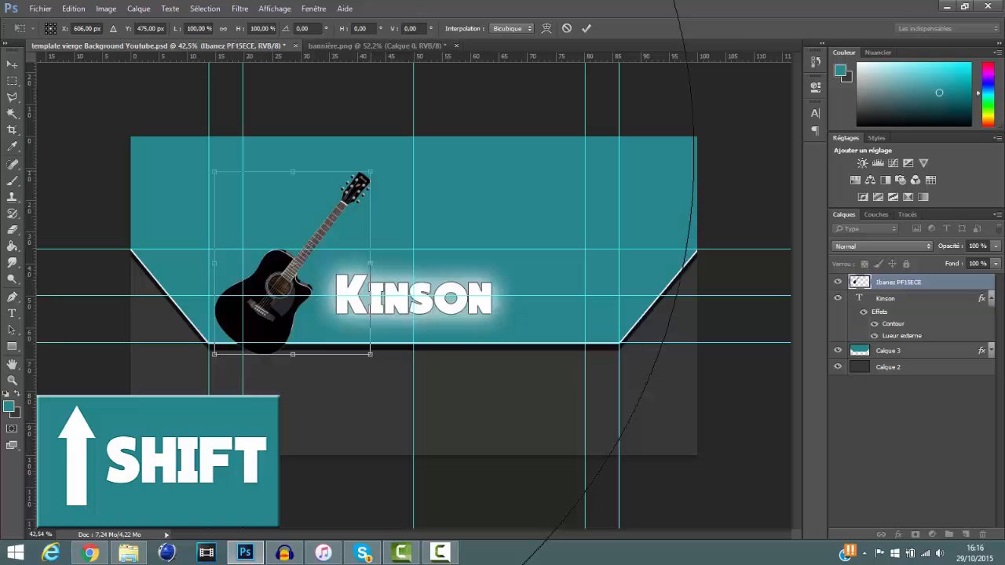
drag(369, 171, 319, 232)
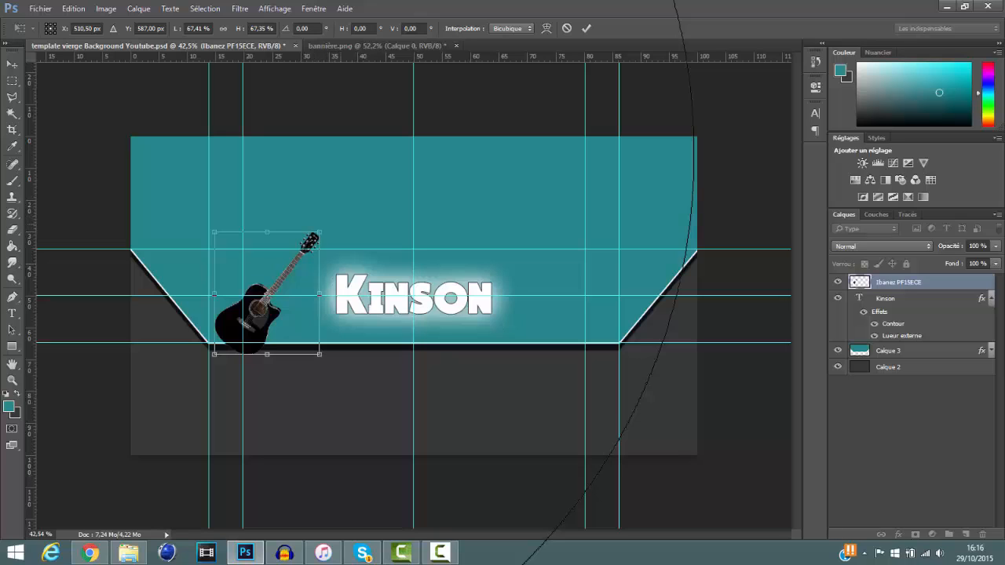
Step: Rotate the guitar 15° clockwise at about 70 % scale, keeping its body in the shape's lower-left corner, and apply the transformation
drag(361, 210, 342, 244)
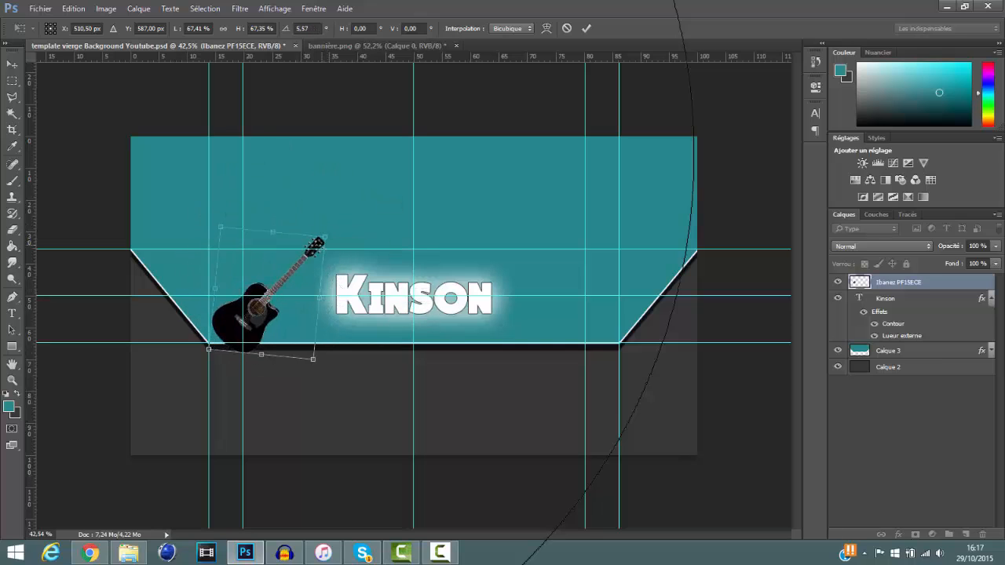
key(ctrl+z)
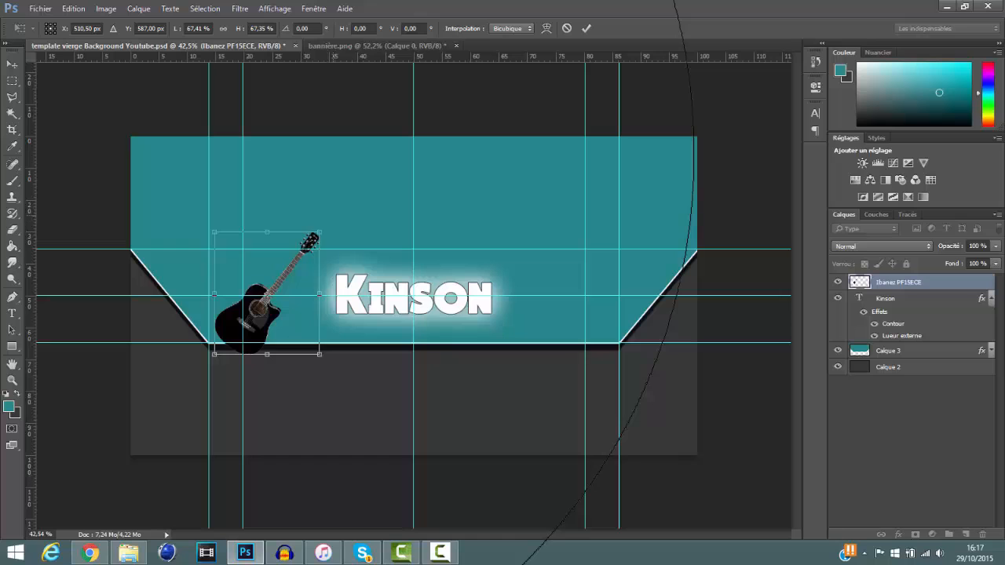
drag(333, 218, 339, 241)
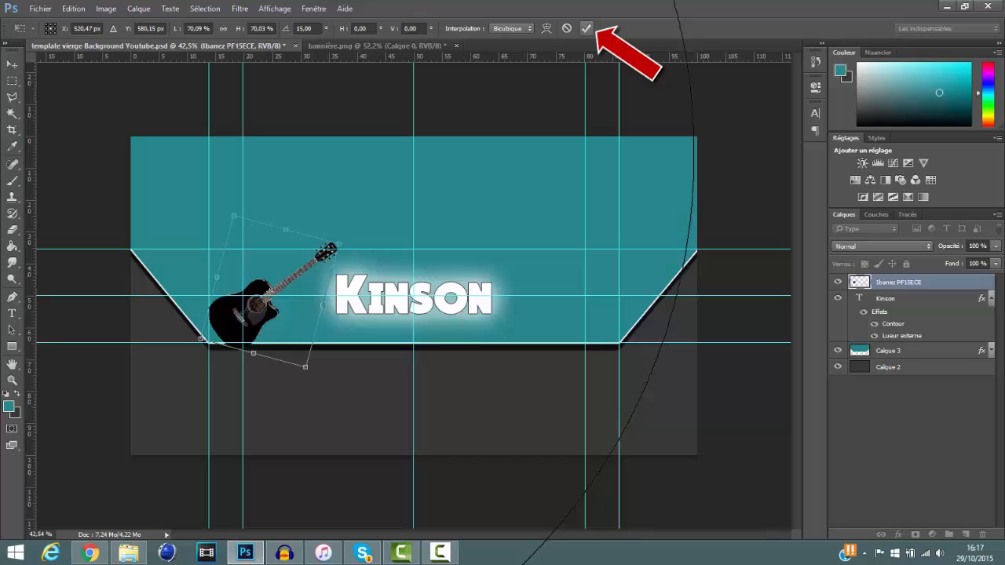
click(585, 28)
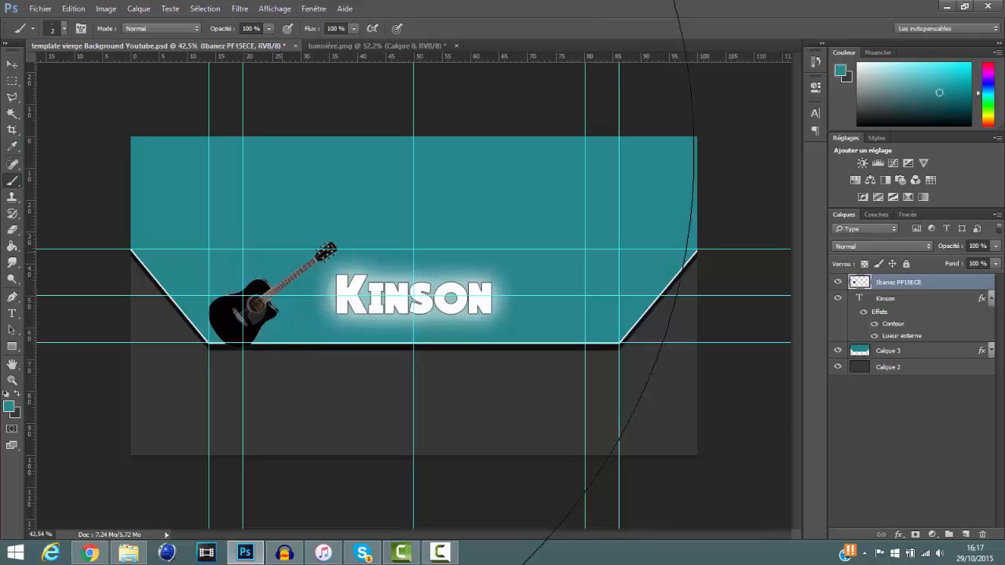
Step: Add an outer glow to the guitar layer with 50 % opacity, 100 px size and 30 % range
scroll(413, 295, up, 3)
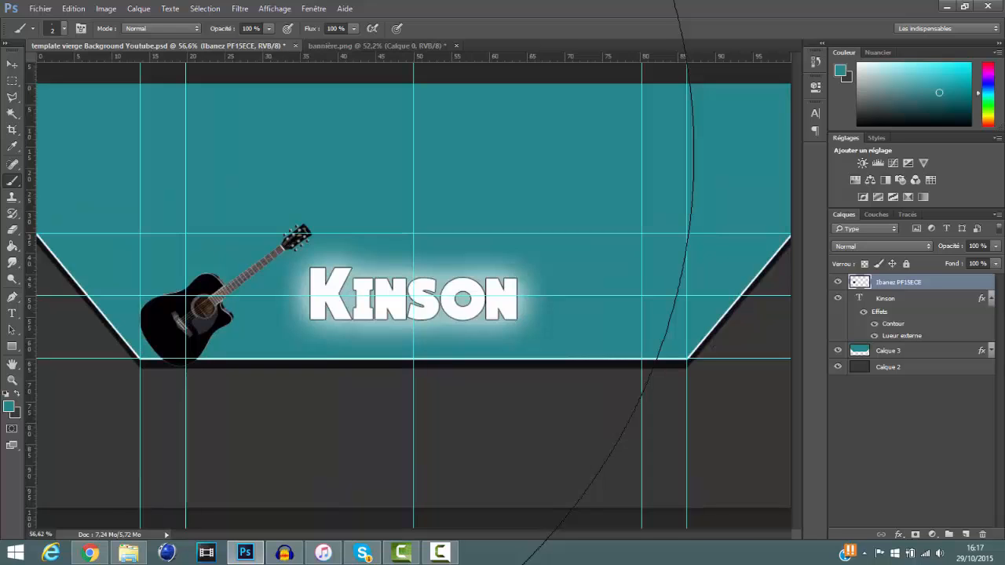
click(991, 298)
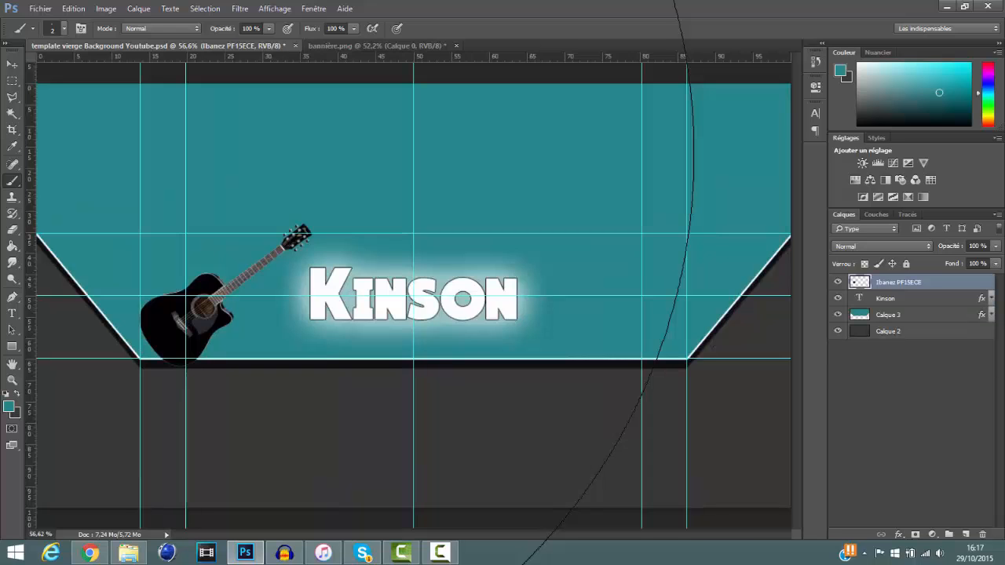
double_click(951, 282)
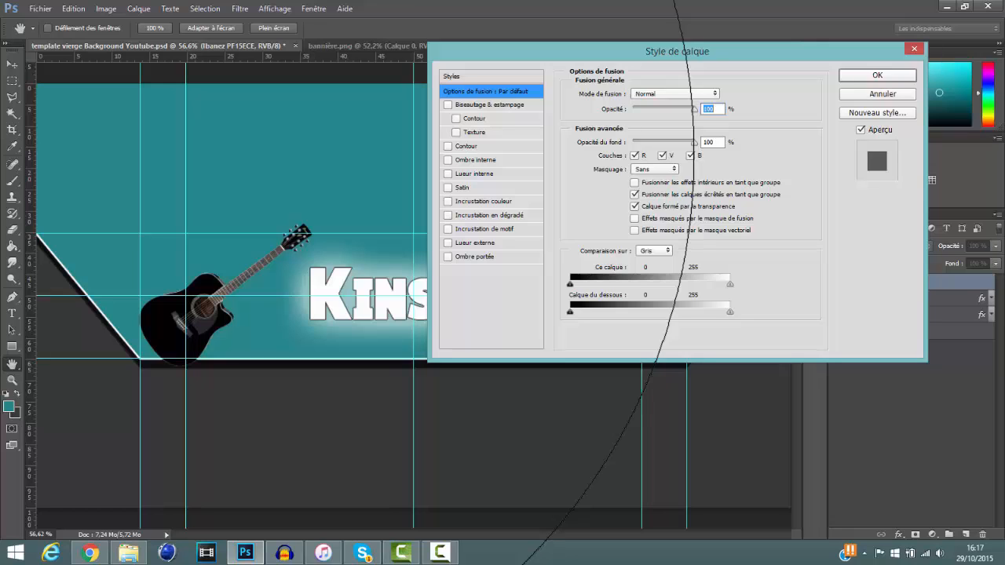
click(475, 243)
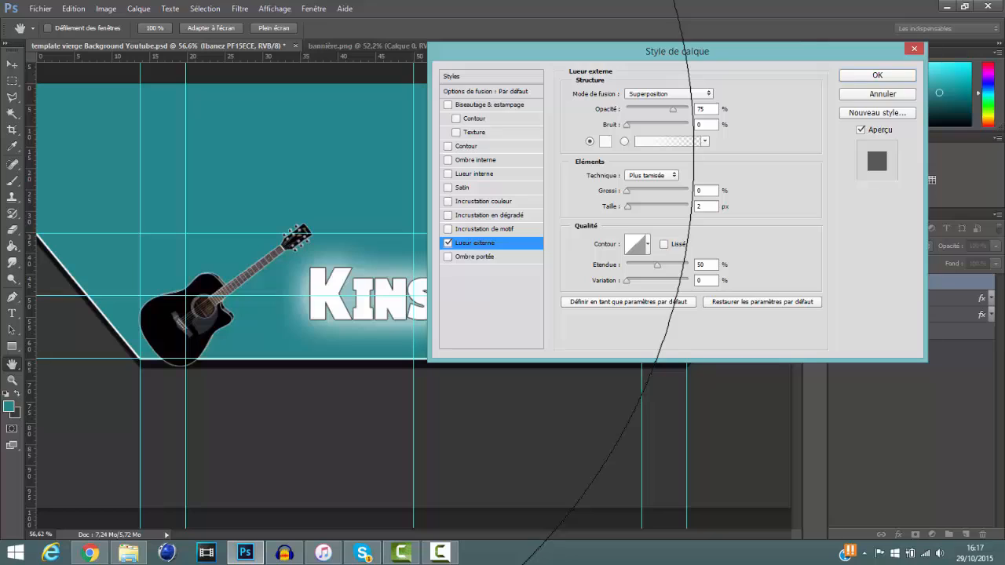
click(704, 109)
text(50)
double_click(701, 206)
text(100)
double_click(701, 264)
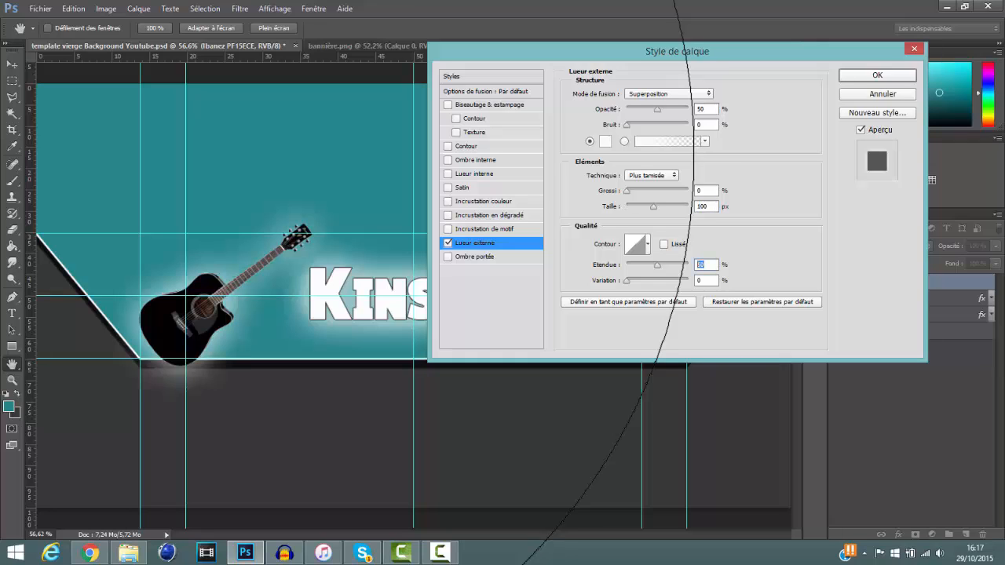
text(30)
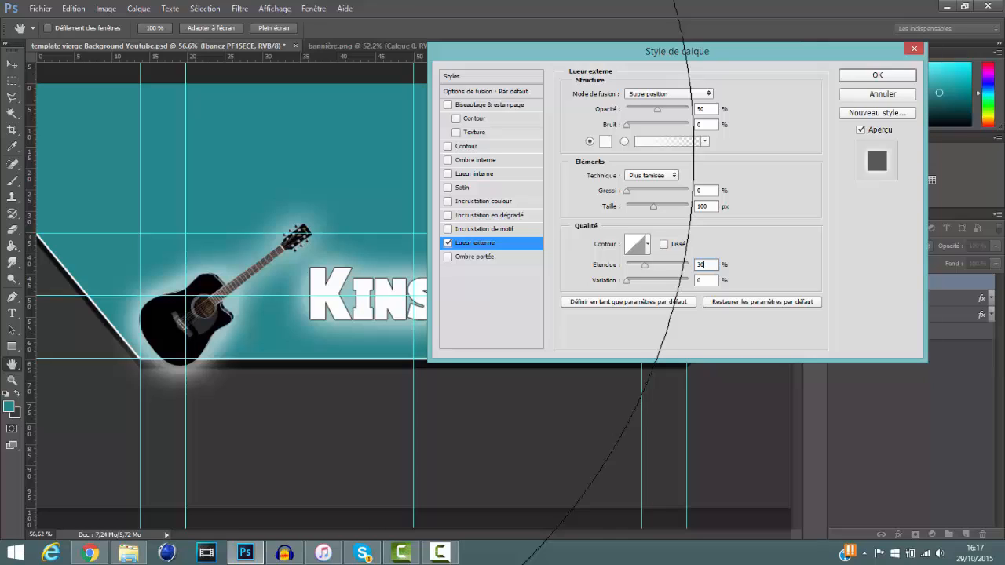
Step: Reduce the guitar's outer glow opacity to 25 % and apply the layer style
drag(657, 110, 642, 110)
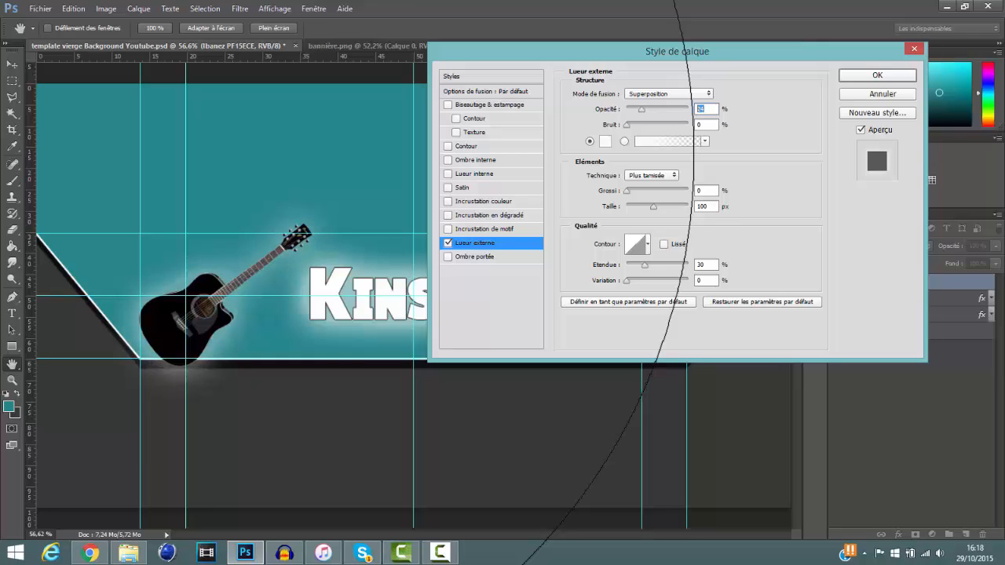
text(25)
key(Return)
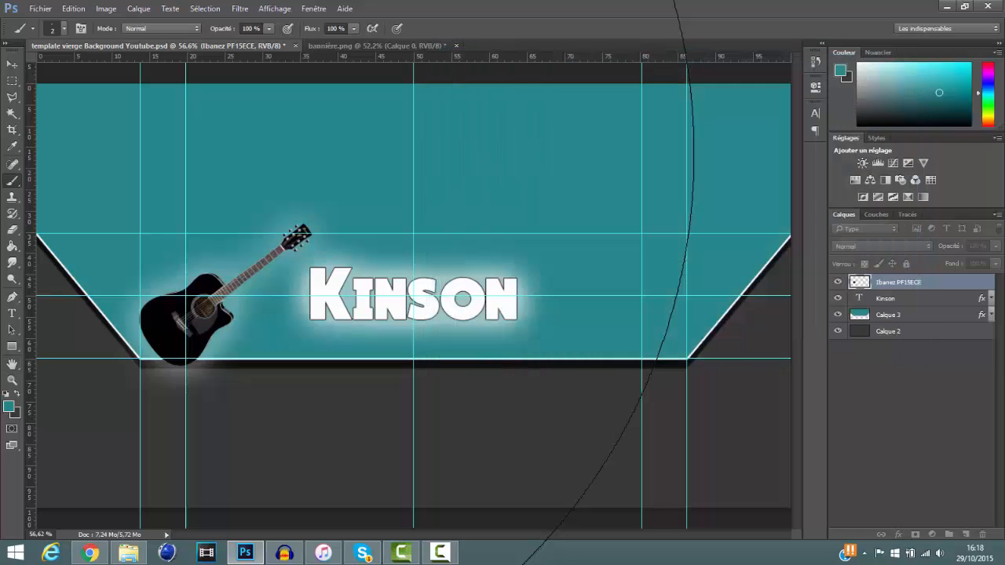
click(40, 8)
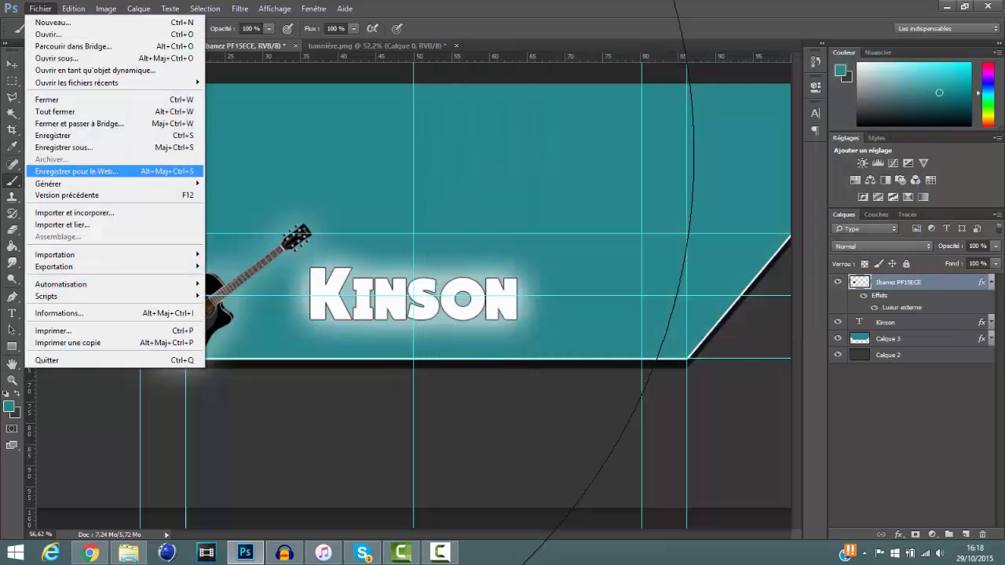
click(70, 212)
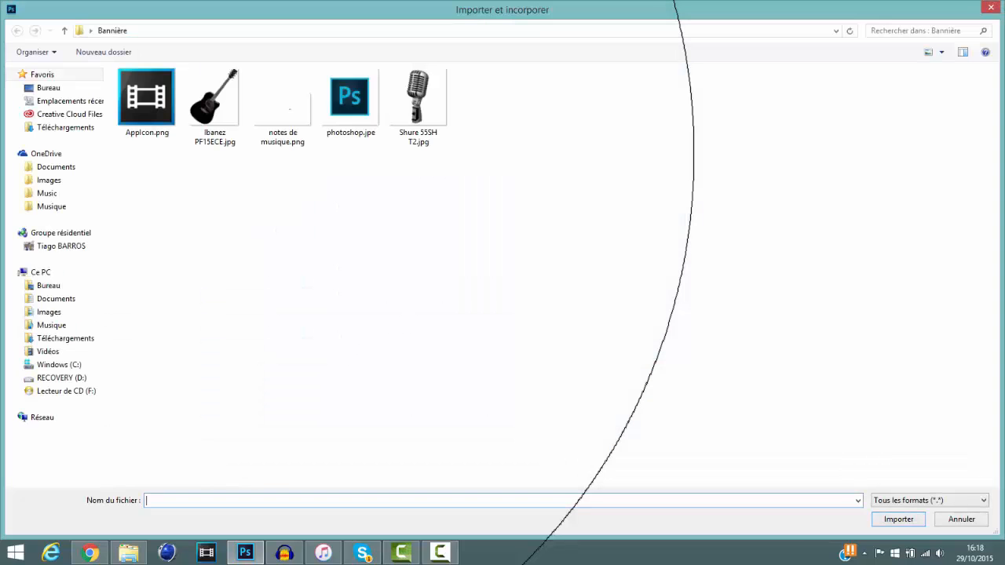
click(991, 7)
Step: Place the image "Shure 55SH T2.jpg" as an embedded layer at 100 % scale in the banner
click(40, 9)
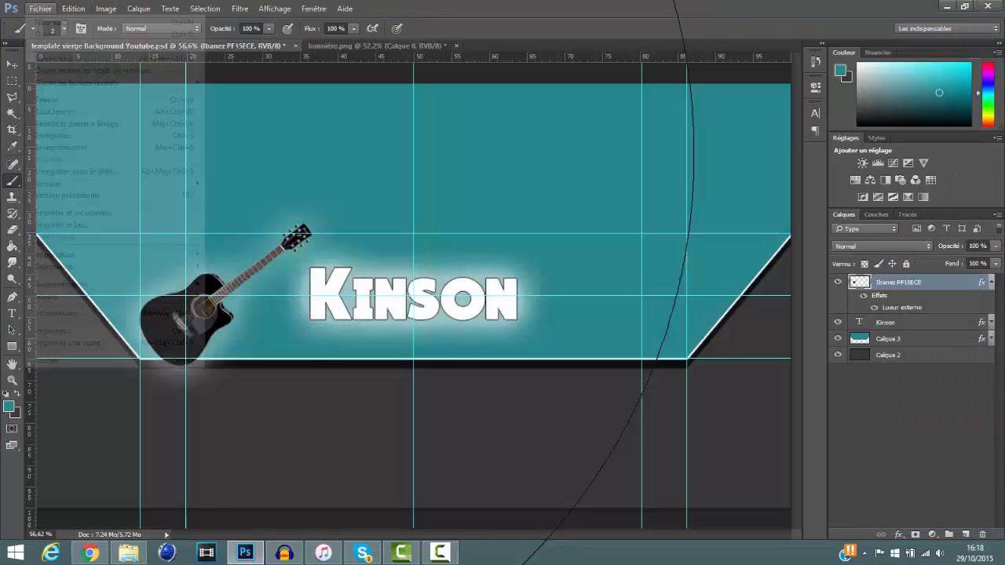
click(70, 213)
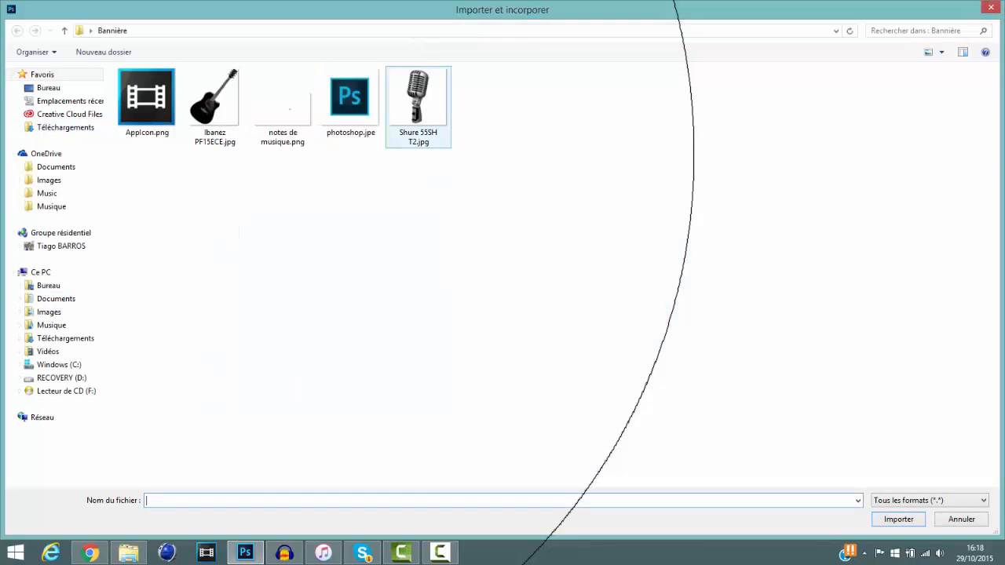
double_click(418, 102)
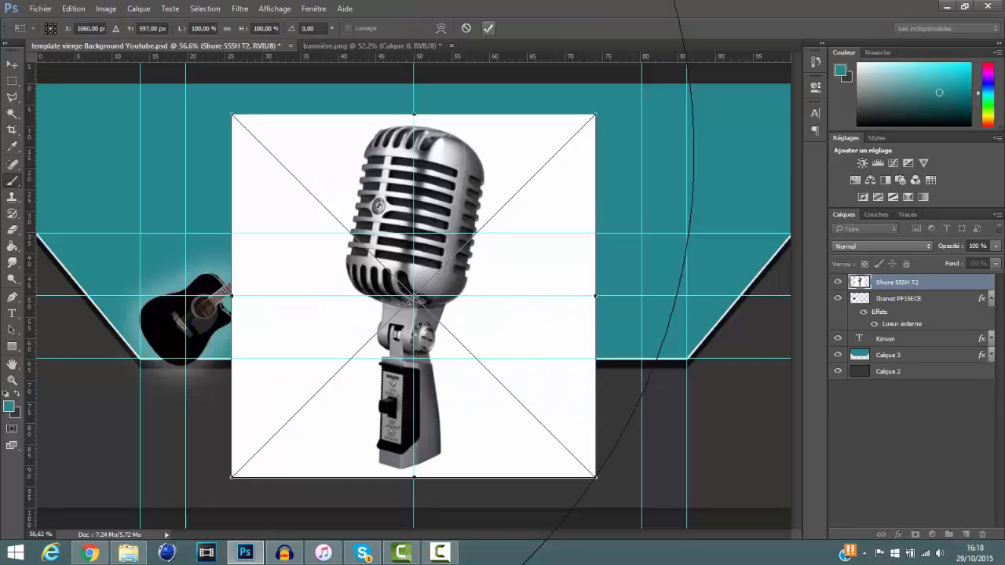
click(488, 28)
Step: Rasterize the placed microphone layer and erase its white background with the Magic Eraser at tolerance 32
right_click(12, 229)
click(83, 251)
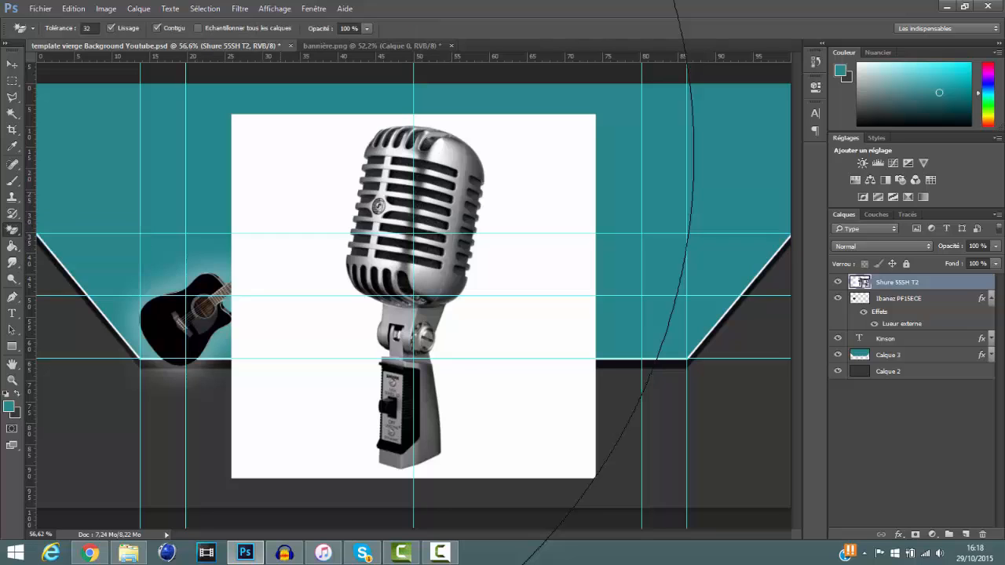
click(280, 196)
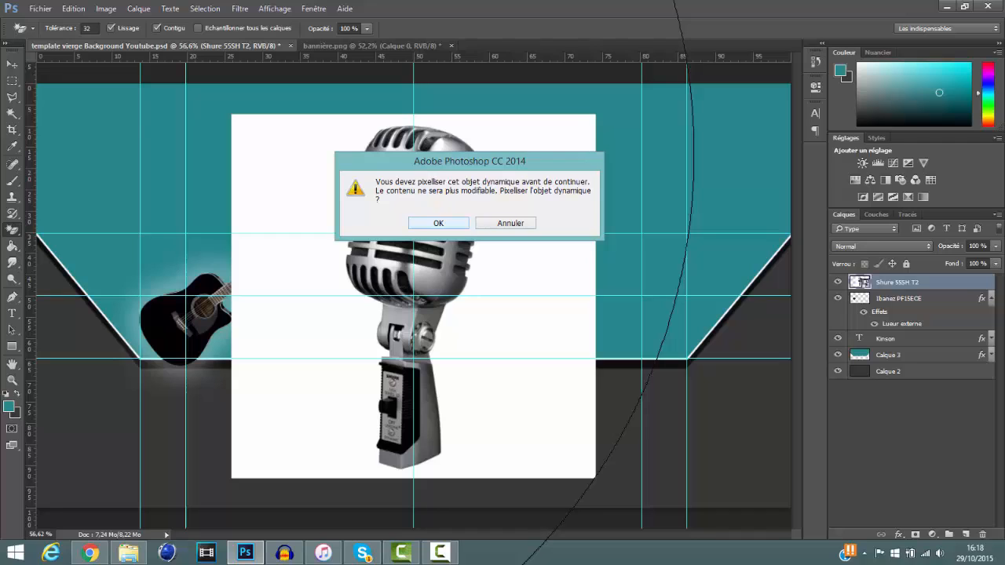
key(Return)
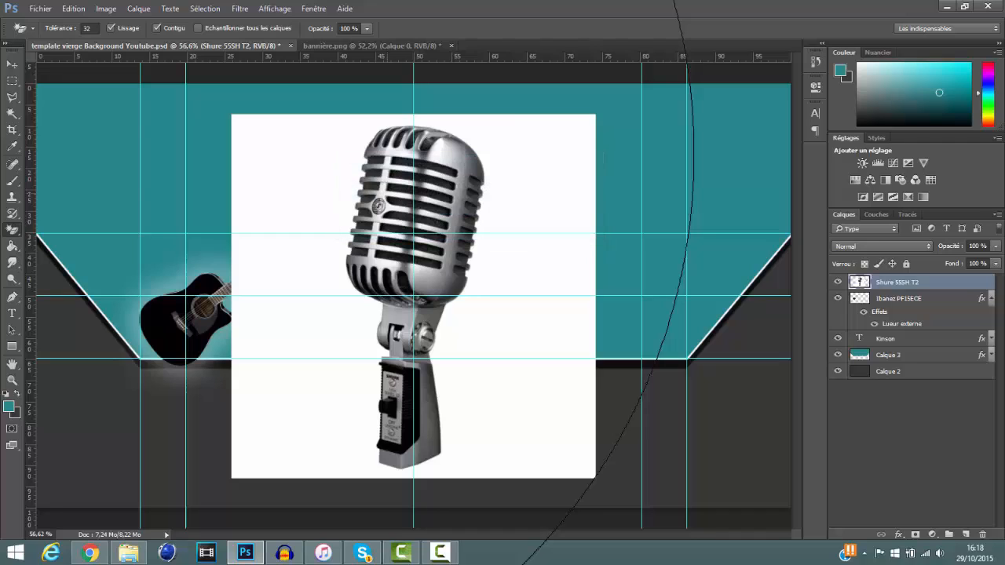
click(318, 165)
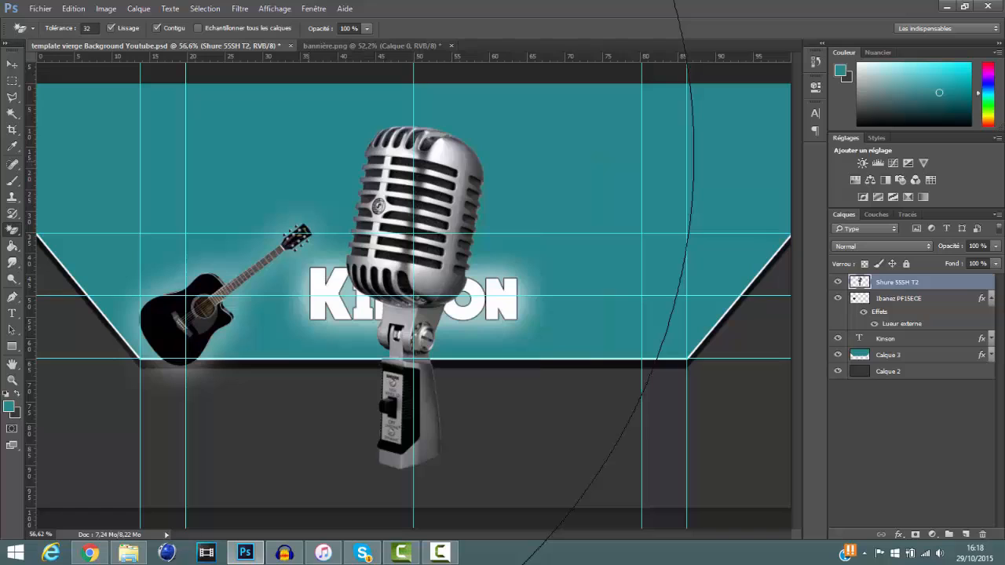
Step: Scale the microphone to about 46 % and place it near the teal shape's lower-right corner, overlapping its bottom edge
click(12, 64)
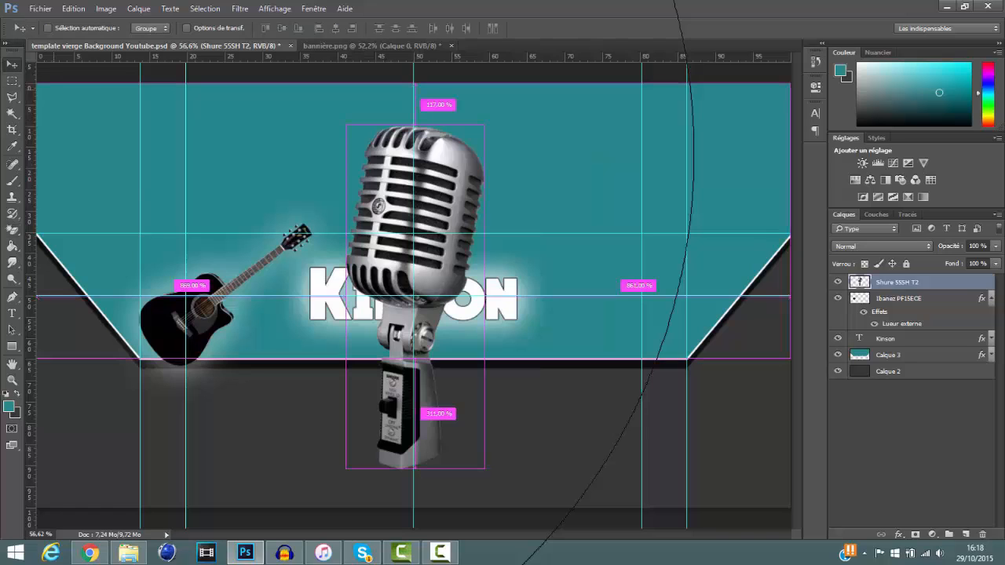
key(ctrl+t)
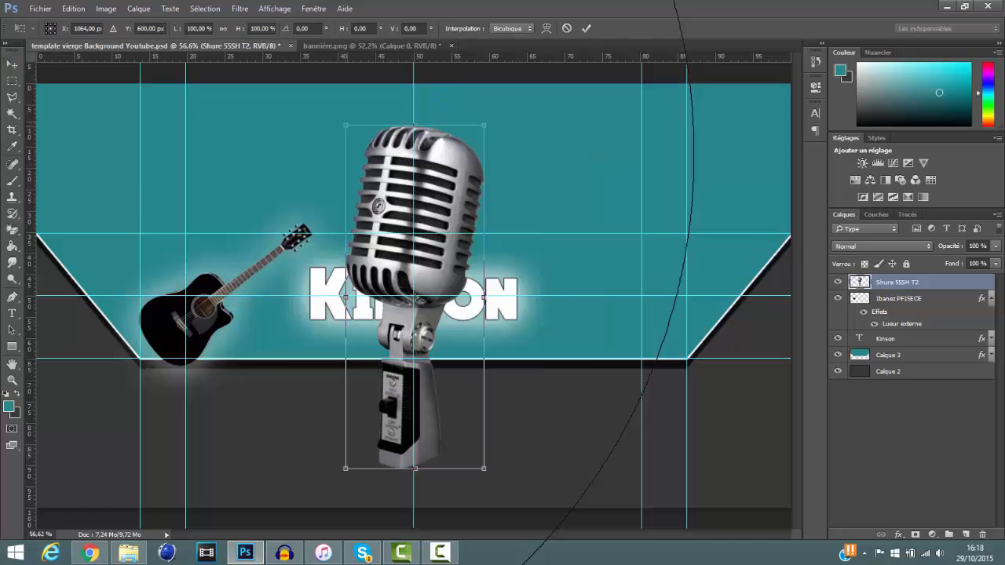
drag(346, 126, 422, 312)
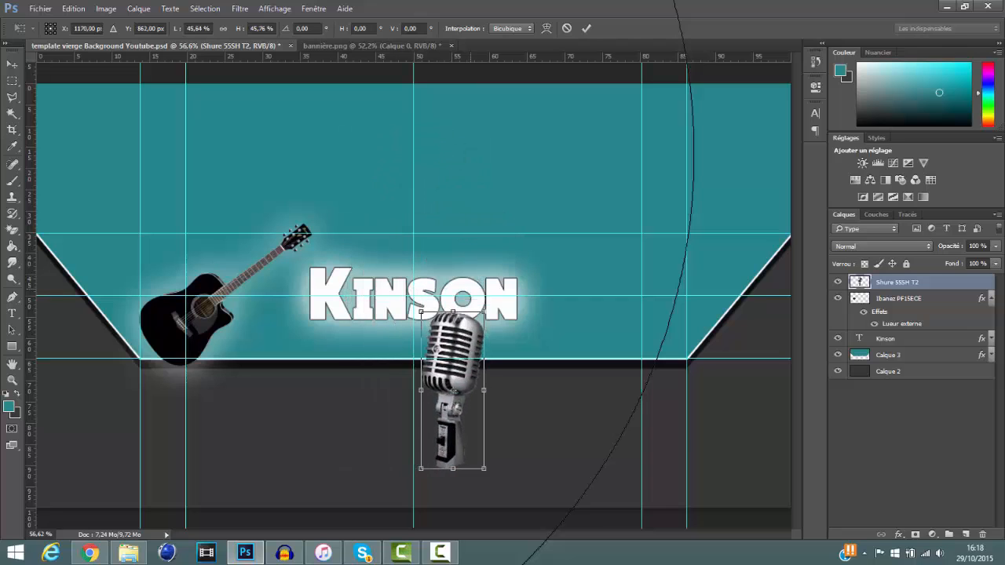
drag(469, 338, 674, 303)
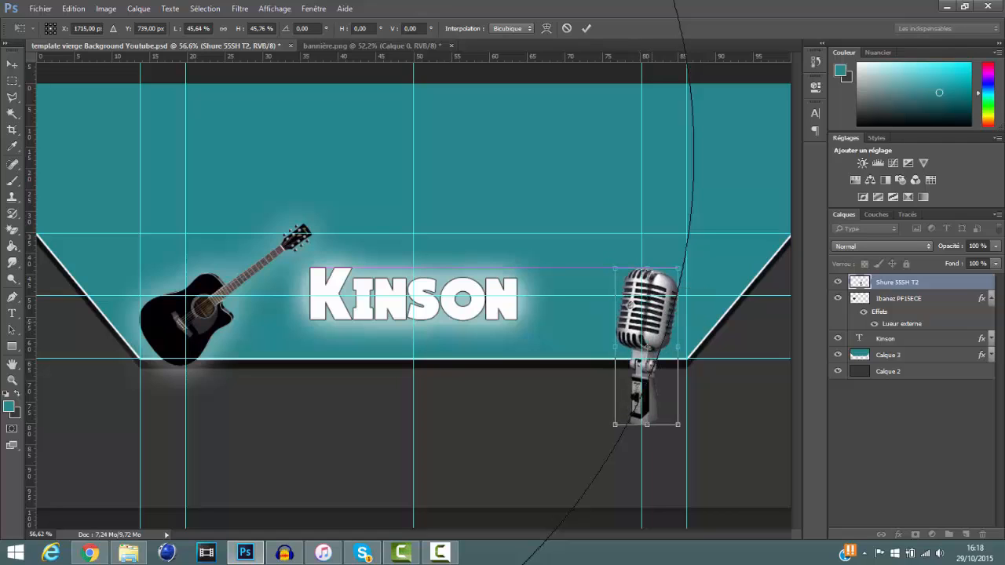
key(Return)
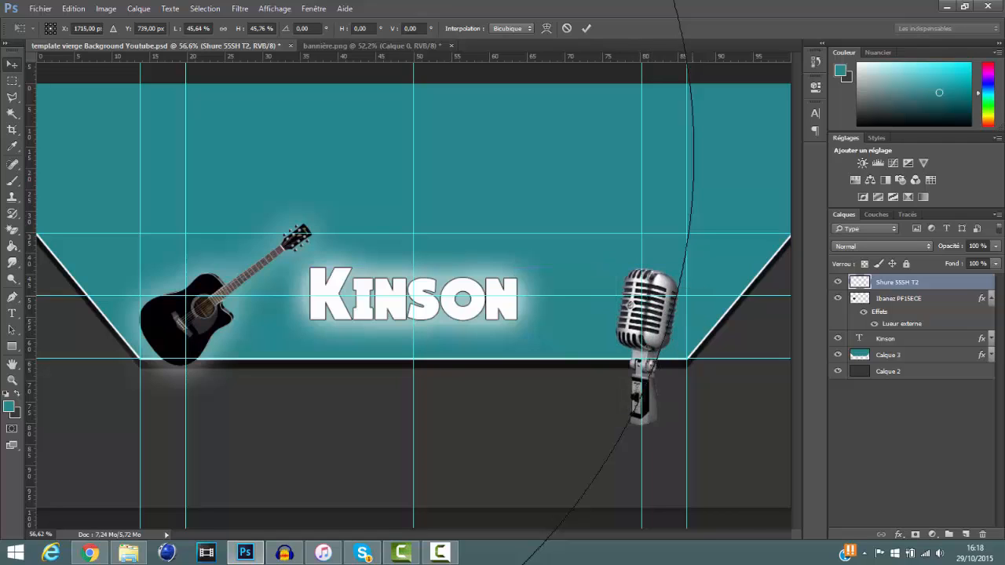
Step: Add an outer glow to the microphone layer with 25 % opacity, 100 px size, 30 % range and 0 % jitter
click(991, 298)
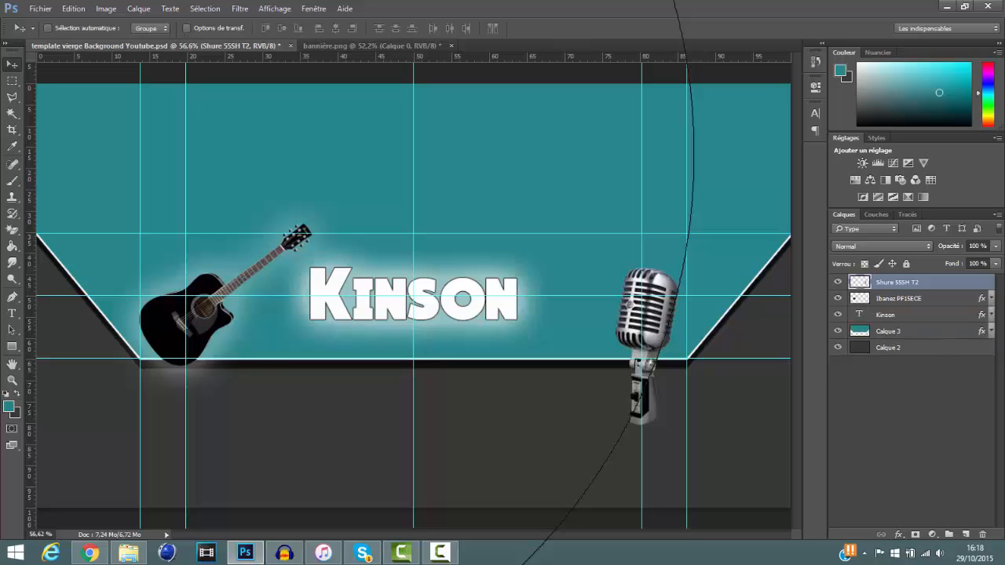
double_click(947, 283)
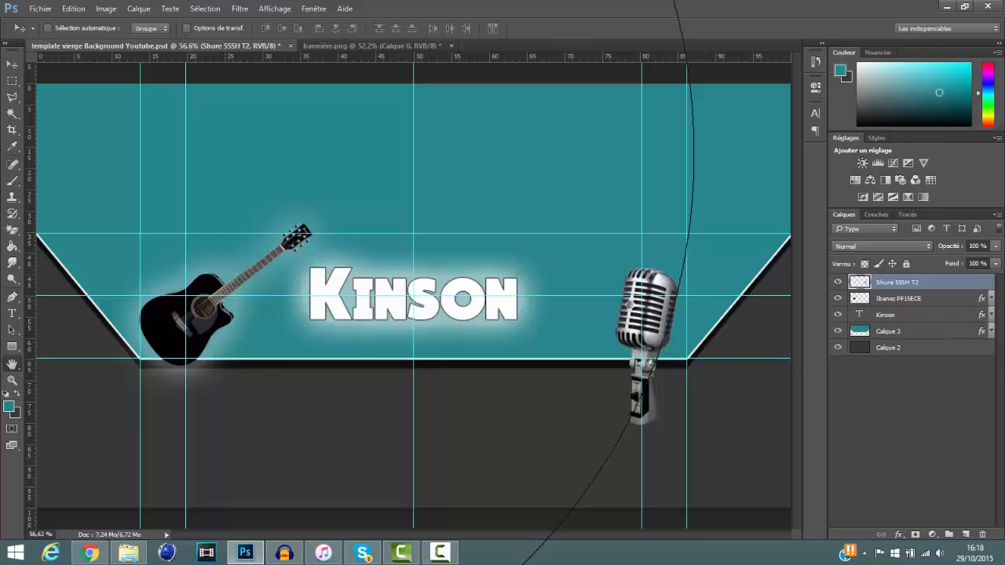
click(475, 242)
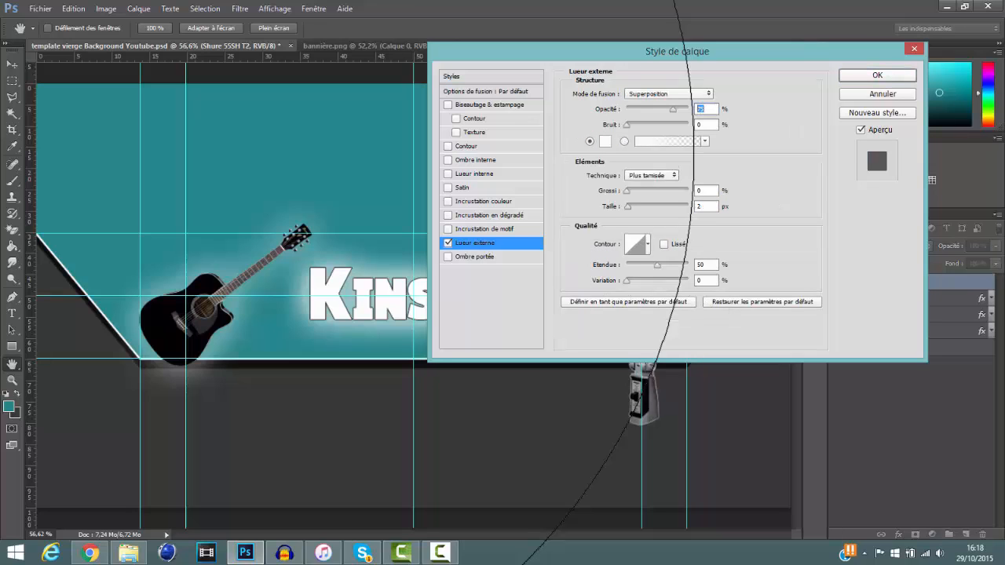
text(25)
double_click(703, 207)
text(100)
drag(626, 280, 677, 280)
text(0)
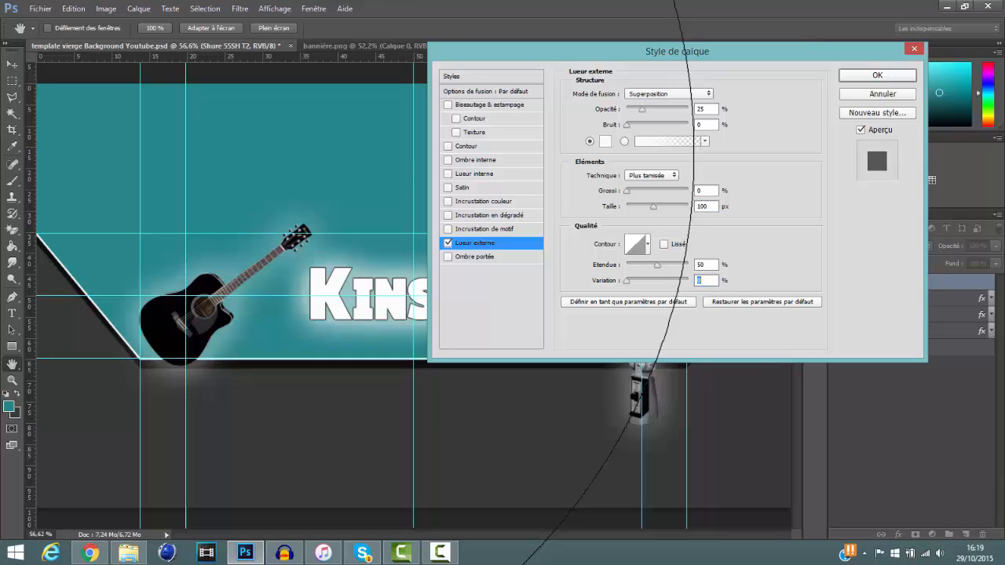
click(657, 265)
text(30)
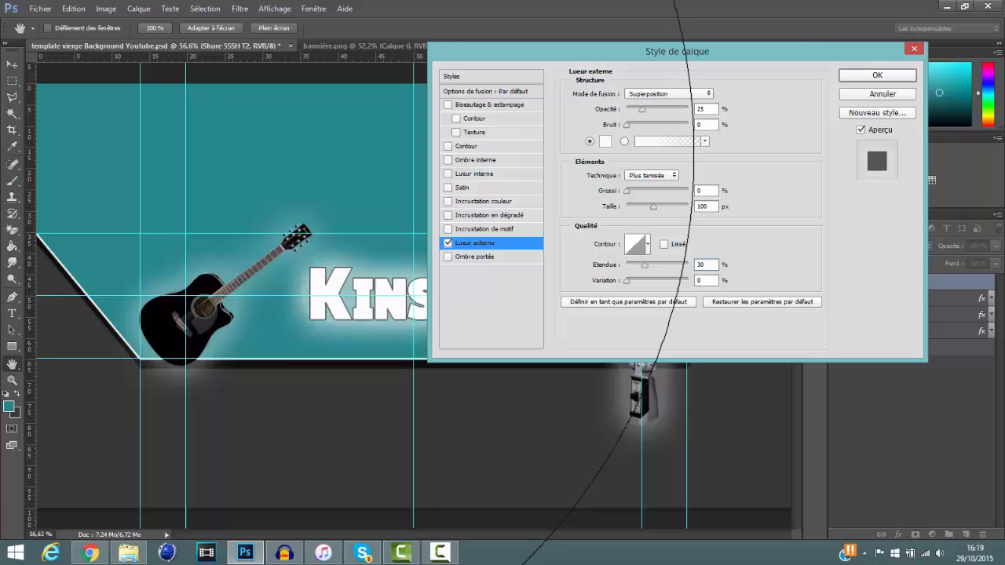
key(Return)
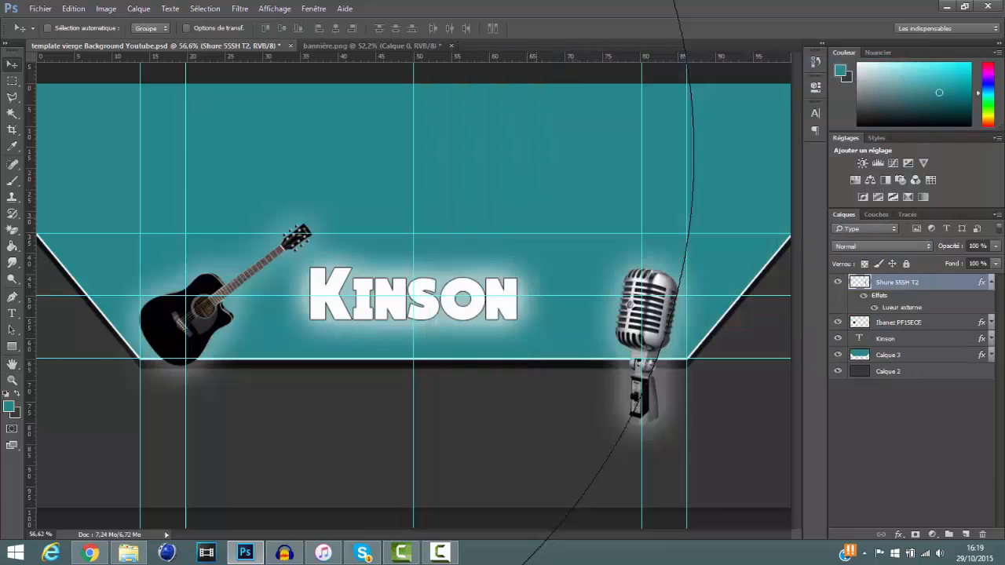
click(990, 281)
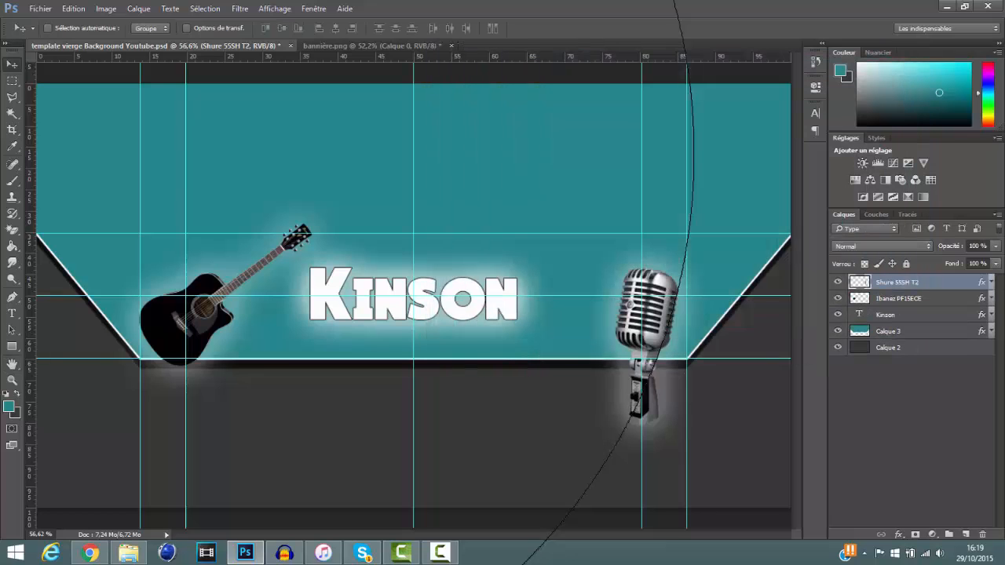
Step: Set the font size of the "Kinson" text to 250 pt
click(885, 315)
key(t)
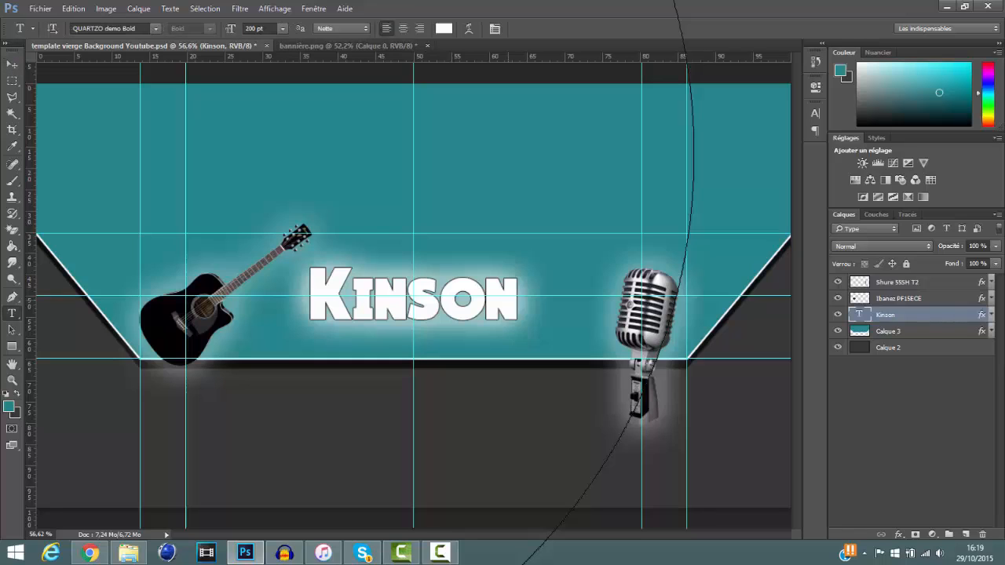
double_click(430, 300)
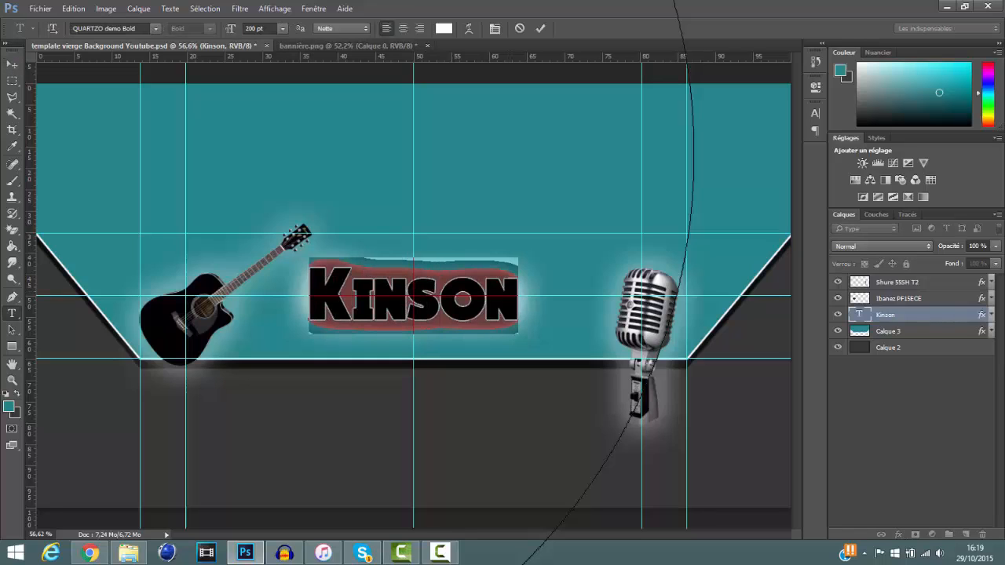
click(255, 28)
text(250)
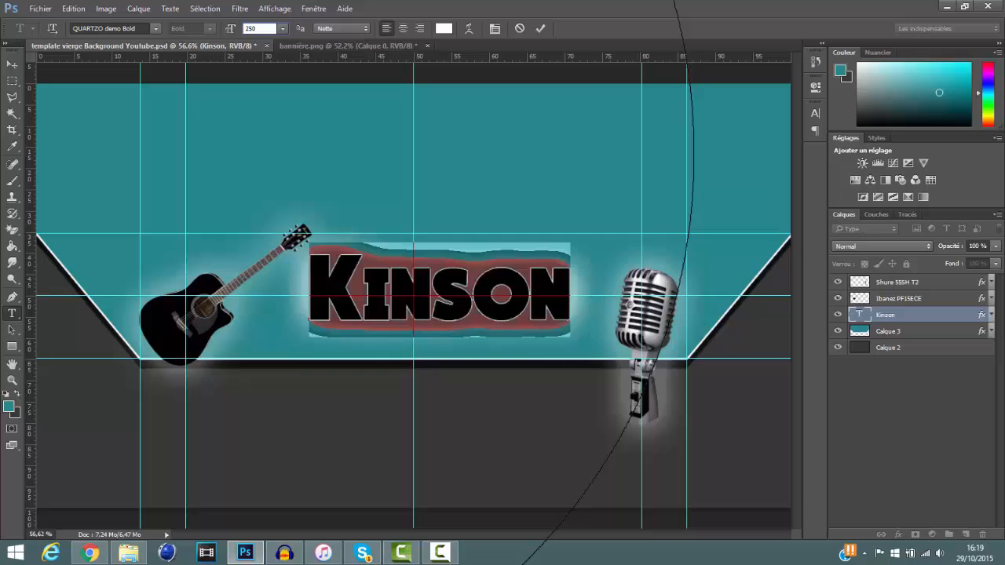
key(ctrl+Return)
Step: Reposition the "Kinson" text midway between the guitar and the microphone and apply the transformation
key(ctrl+t)
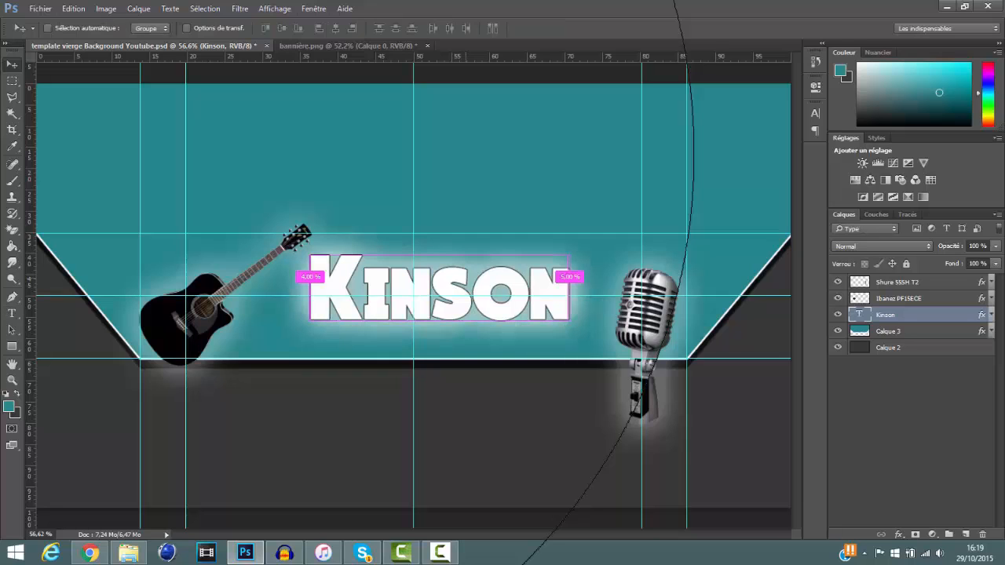
mouse_move(439, 290)
mouse_down()
mouse_move(404, 296)
mouse_move(453, 296)
mouse_up()
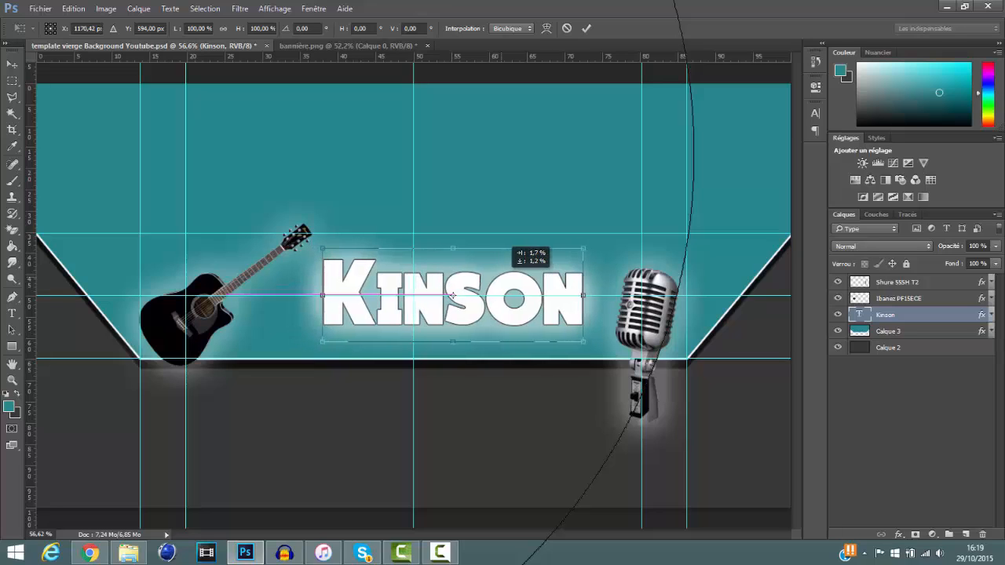
click(585, 28)
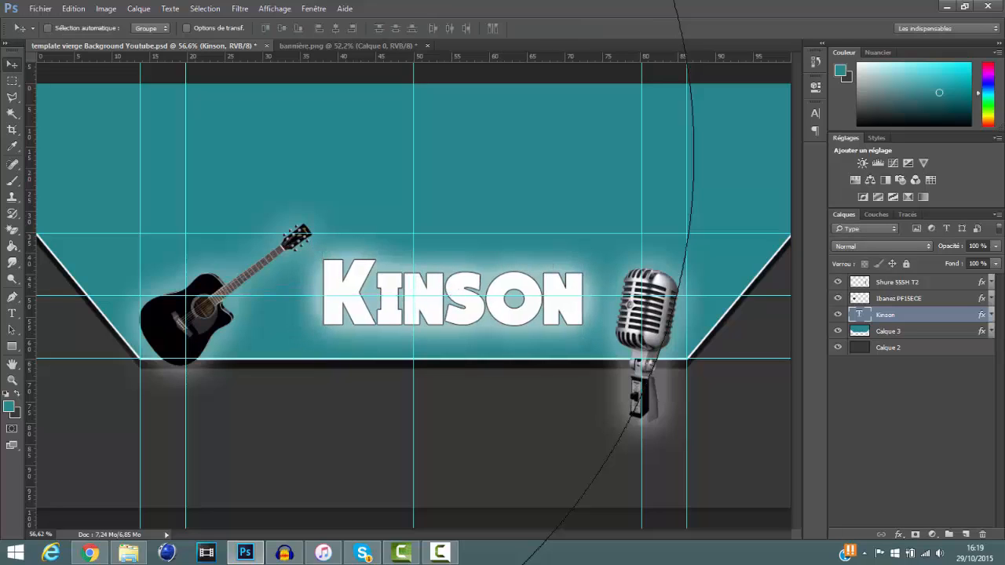
Step: Place the image "photoshop.jpe" as an embedded layer at 100 % scale in the banner
click(40, 9)
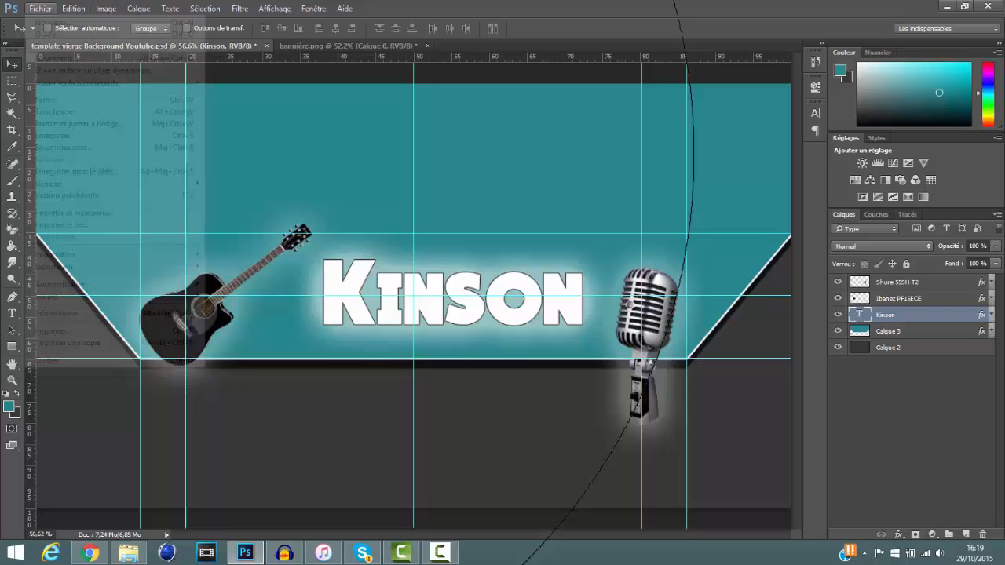
click(78, 212)
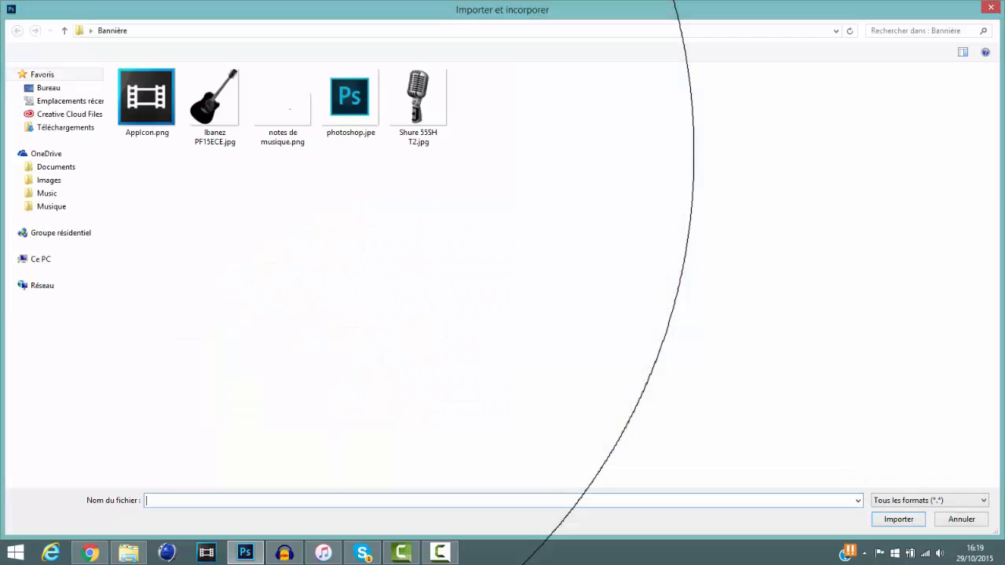
double_click(350, 98)
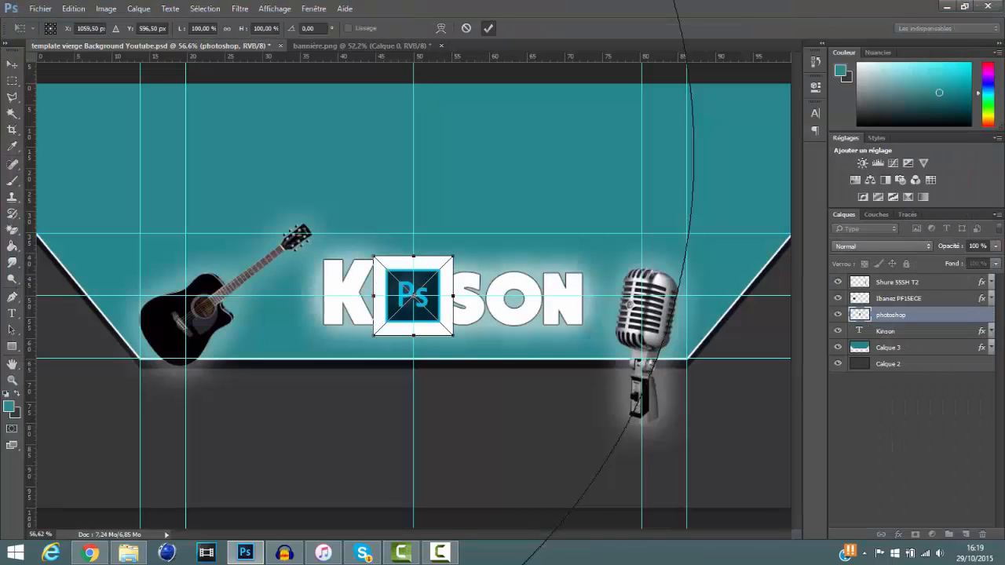
click(488, 28)
Step: Rasterize the Photoshop logo layer and erase its white border with the Magic Eraser at tolerance 32
scroll(414, 265, up, 2)
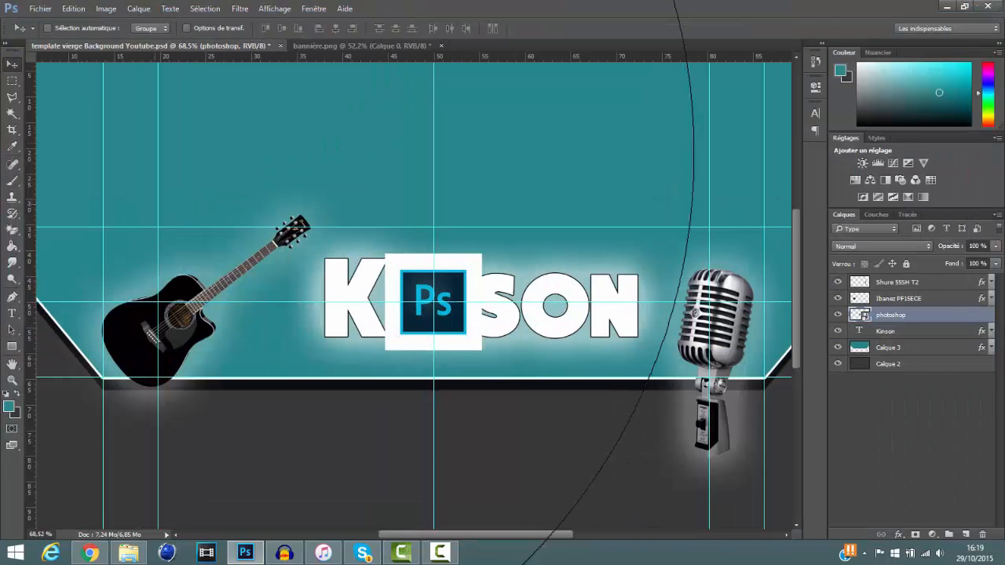
click(11, 230)
click(393, 271)
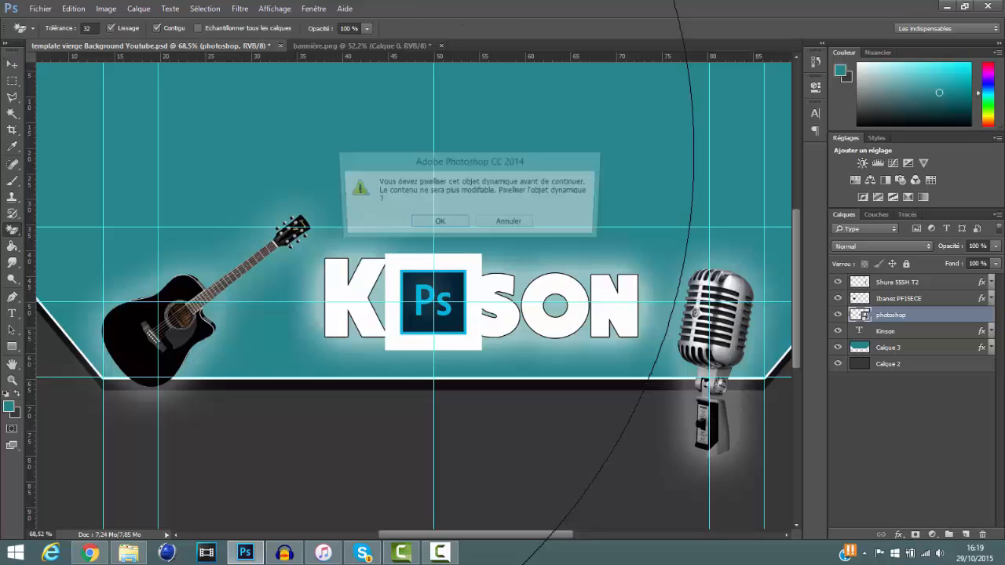
key(Return)
click(405, 263)
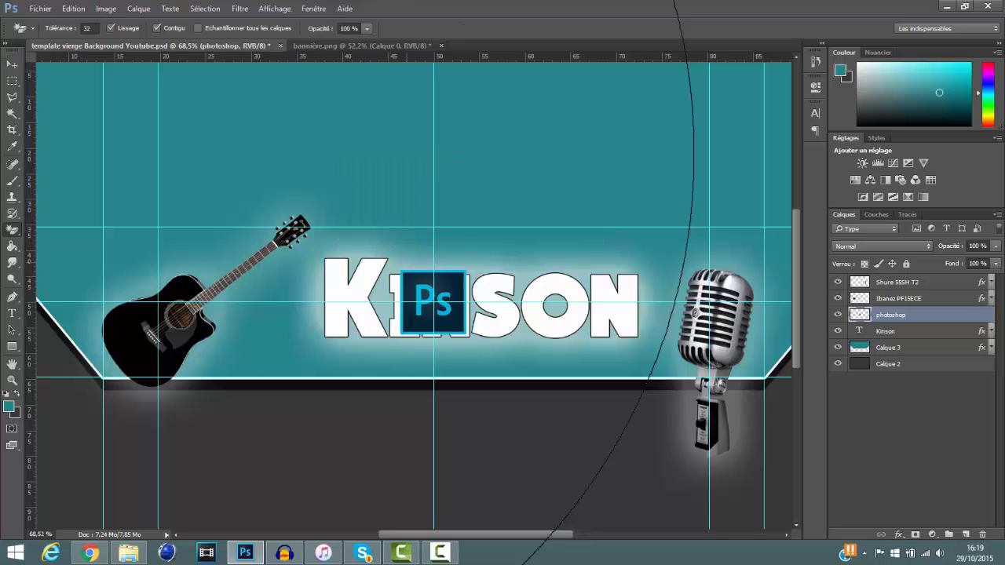
Step: Rotate the Photoshop logo 30° counterclockwise and apply the transformation
key(v)
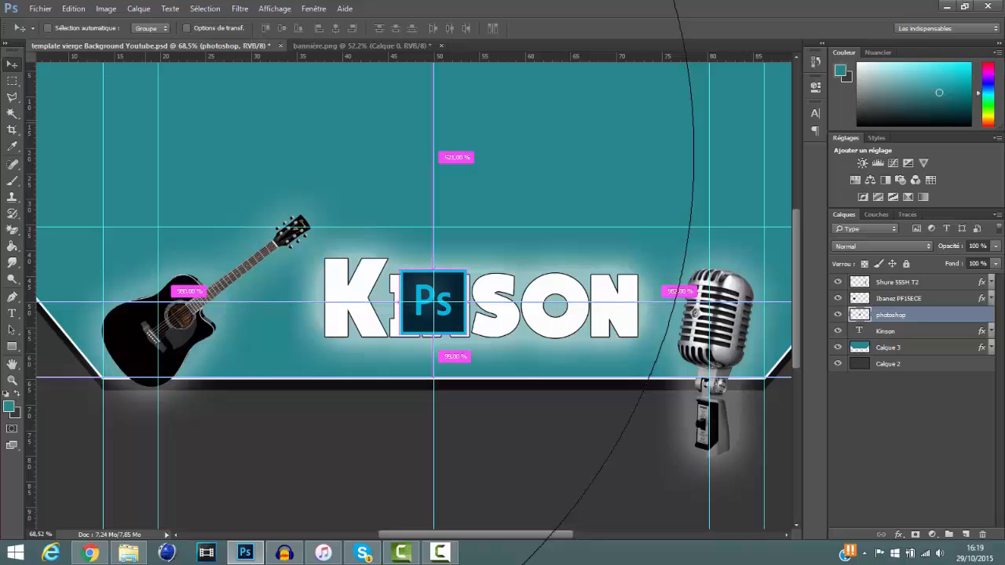
key(ctrl+t)
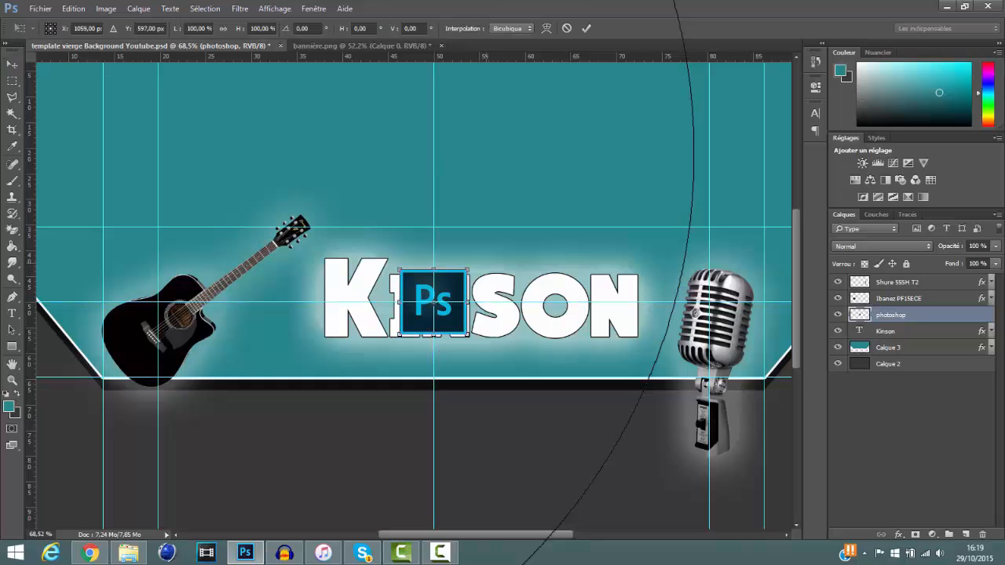
drag(471, 259, 463, 235)
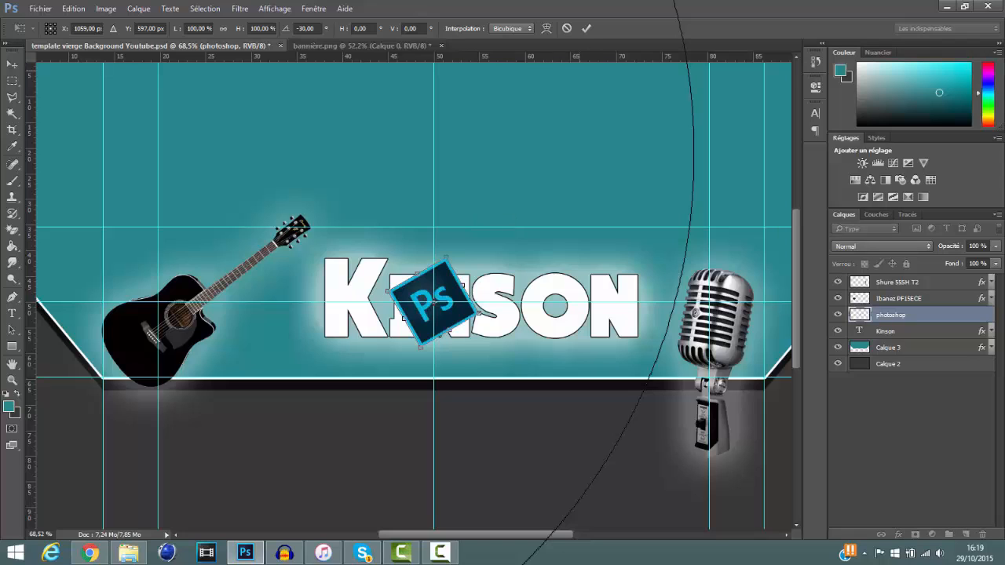
click(585, 28)
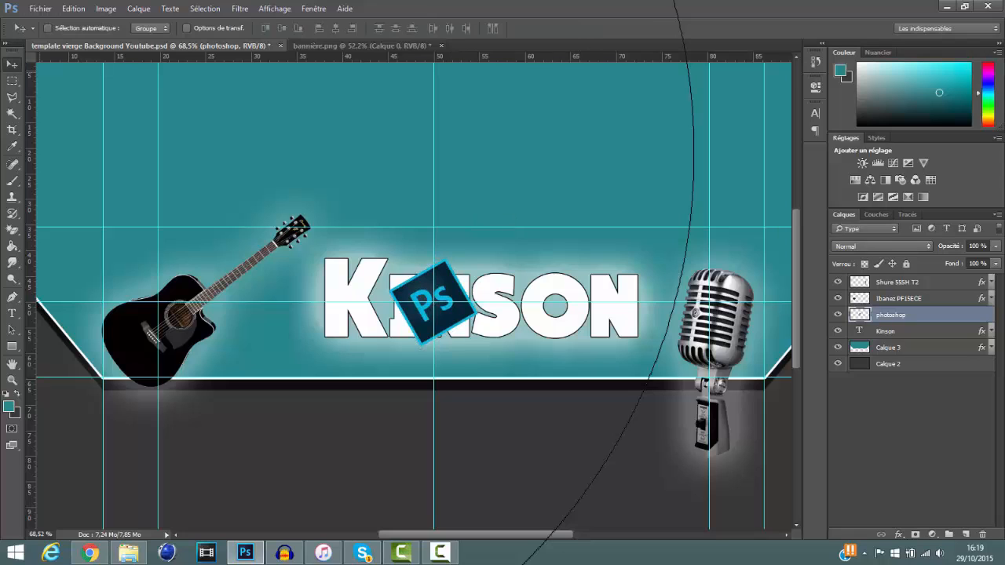
Step: Move the Photoshop logo to the upper edge of the text between "K" and "i", and put its layer below the "Kinson" text layer
drag(456, 275, 451, 264)
drag(436, 220, 431, 212)
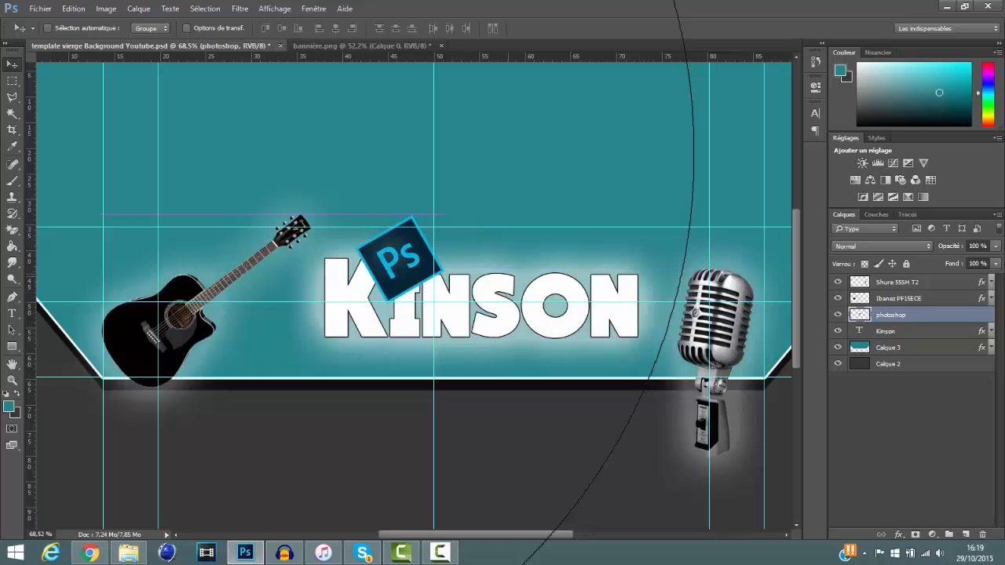
drag(408, 244, 405, 241)
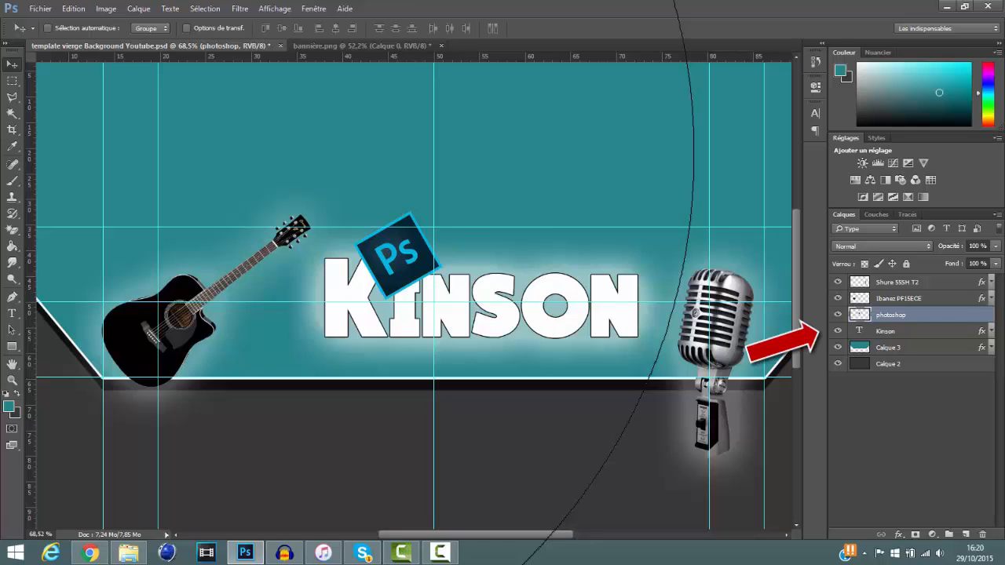
drag(891, 315, 891, 336)
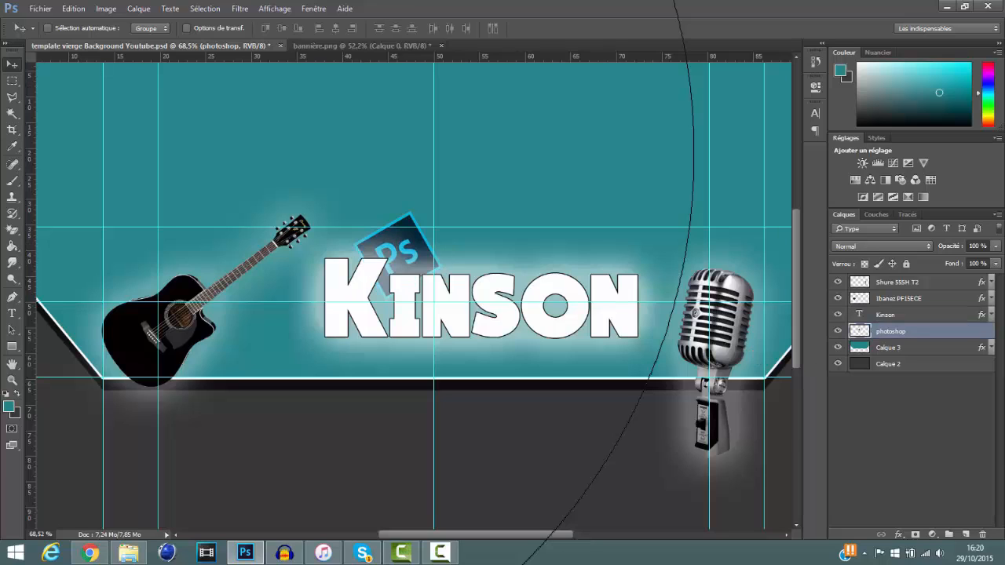
Step: Place the image "AppIcon.png" as an embedded layer in the banner, above the Photoshop logo layer
click(40, 8)
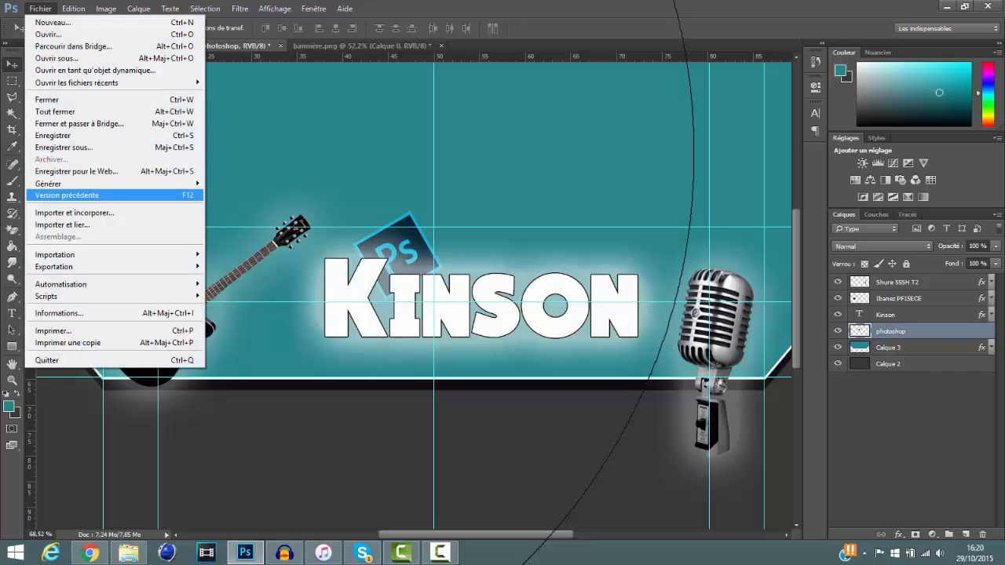
key(Escape)
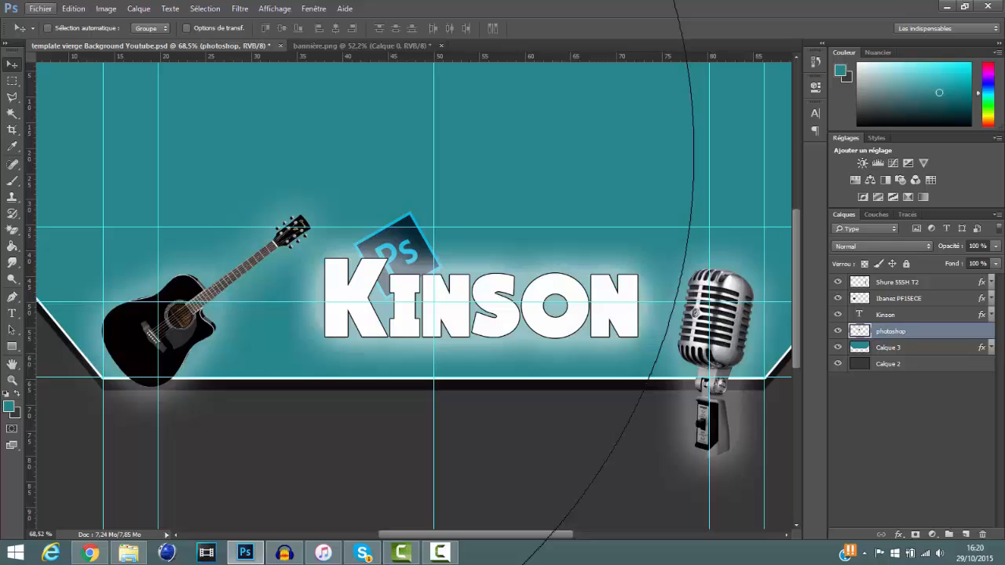
click(40, 8)
click(78, 213)
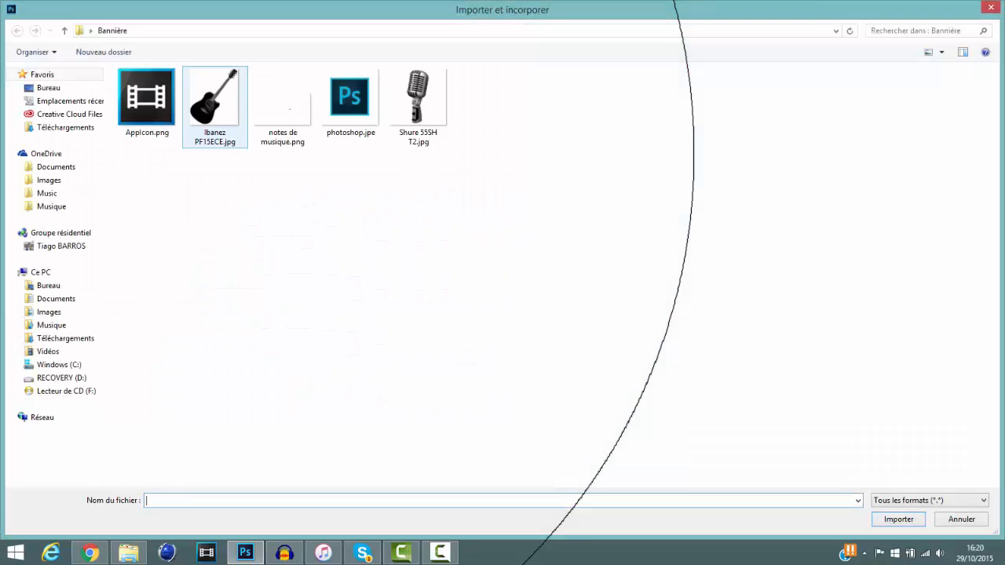
double_click(146, 98)
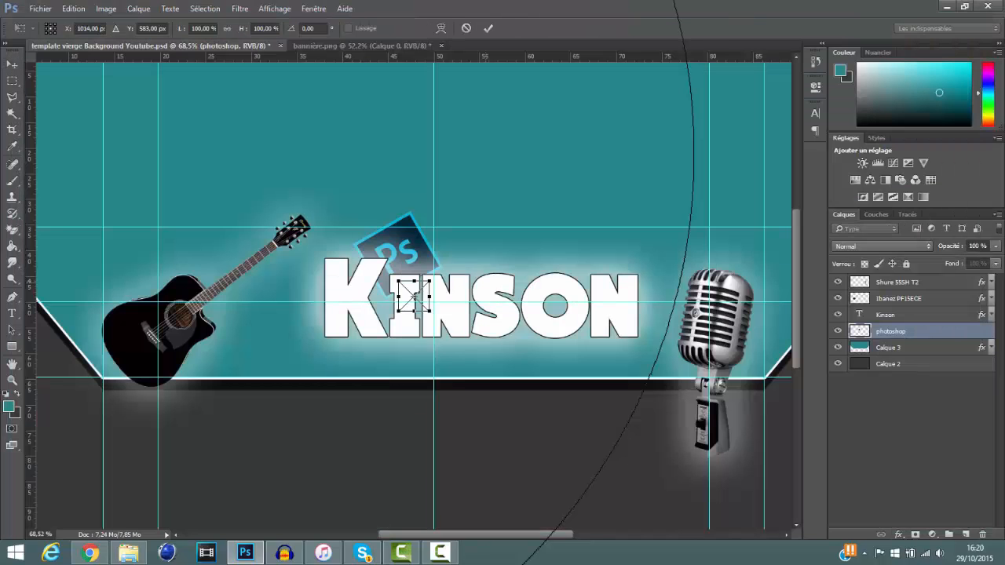
scroll(428, 281, up, 4)
scroll(414, 300, up, 2)
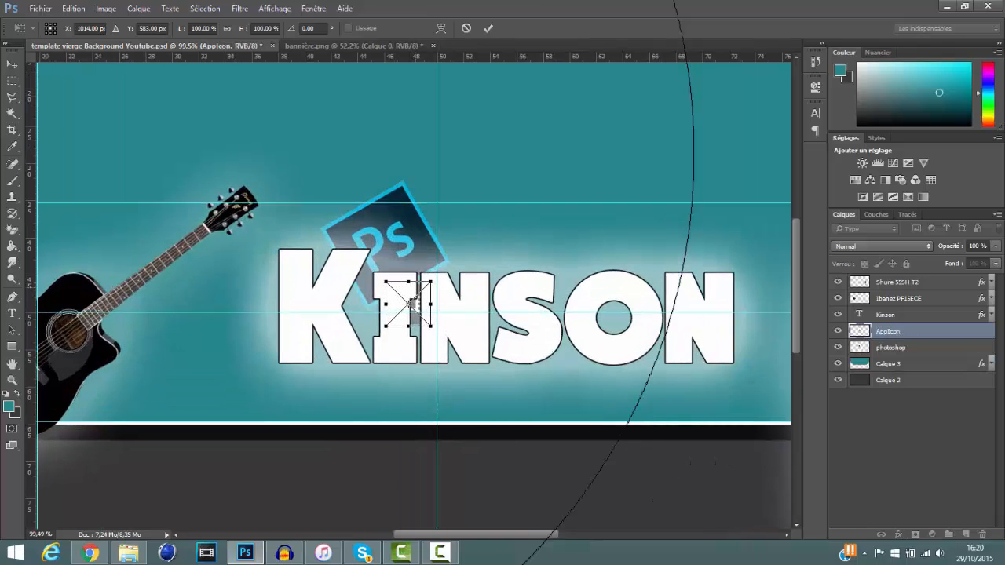
Step: Rotate the AppIcon image 30° counterclockwise, enlarge it to about 209 % so it covers the Photoshop logo, and apply the transformation
drag(414, 303, 411, 189)
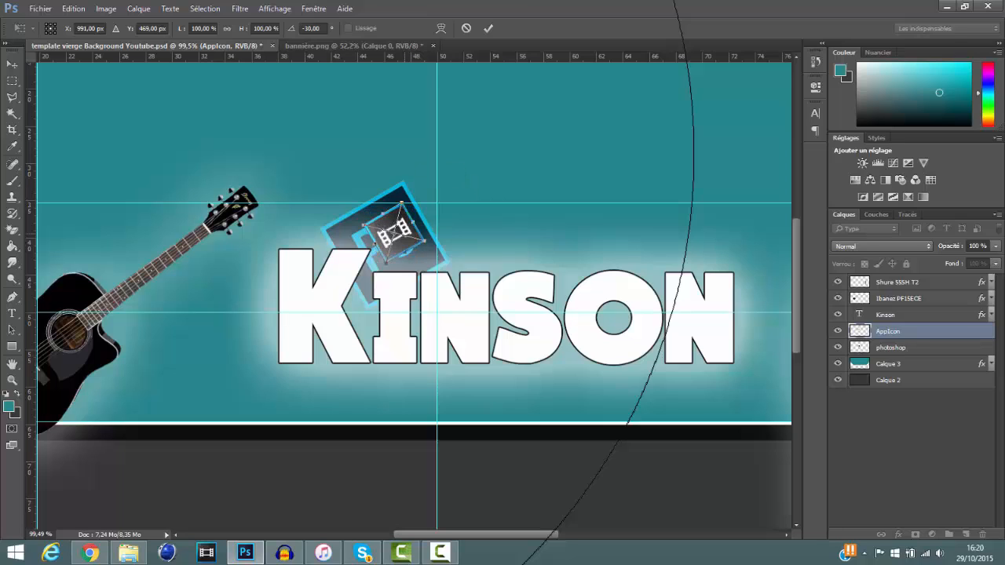
drag(405, 230, 406, 218)
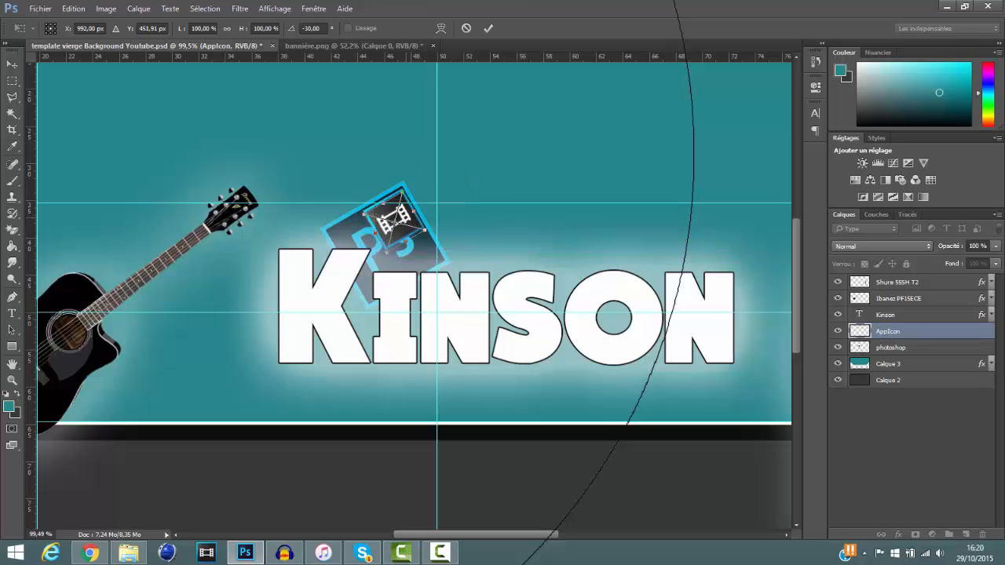
scroll(407, 218, up, 2)
scroll(401, 213, up, 3)
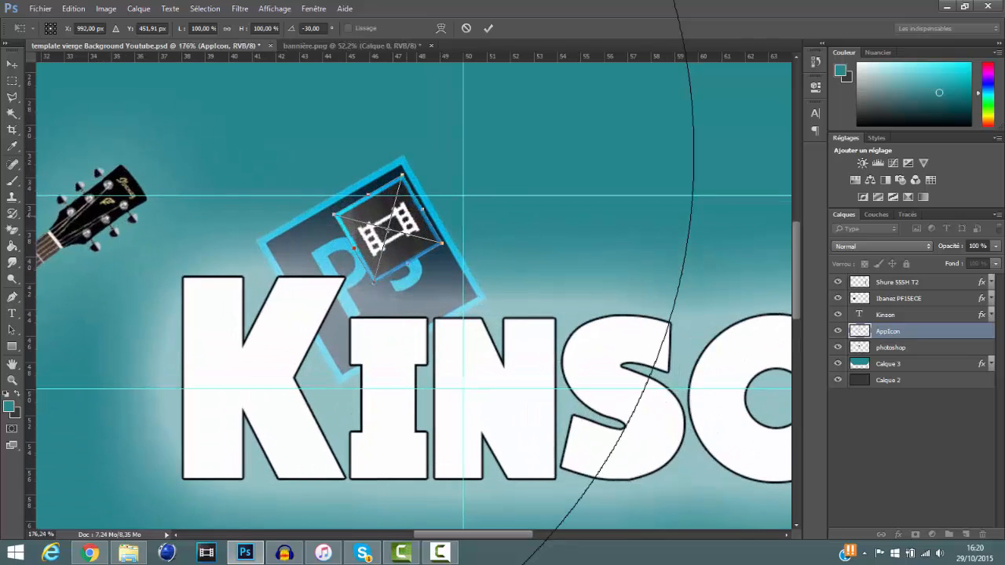
drag(402, 213, 413, 195)
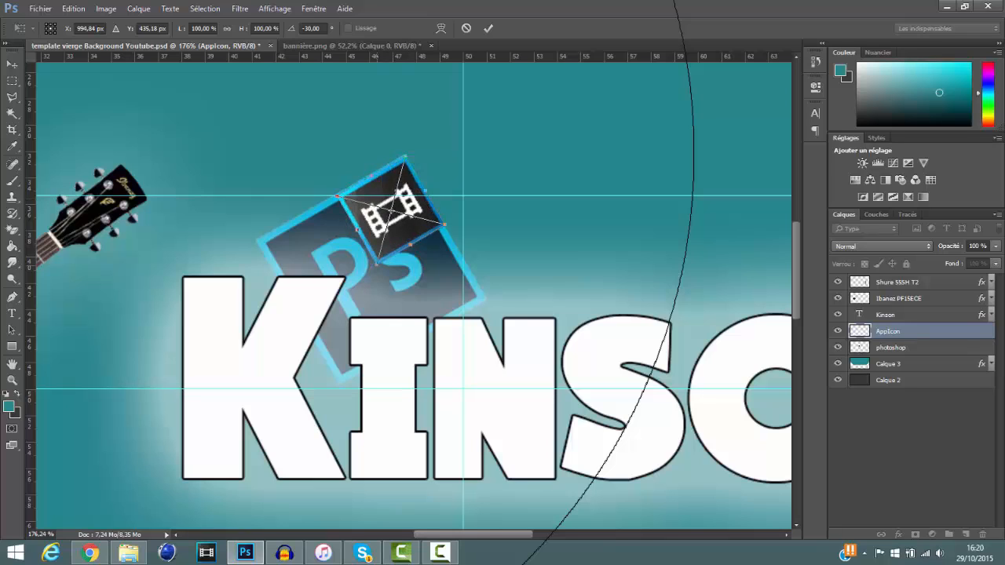
drag(378, 264, 345, 383)
click(488, 28)
scroll(521, 186, down, 2)
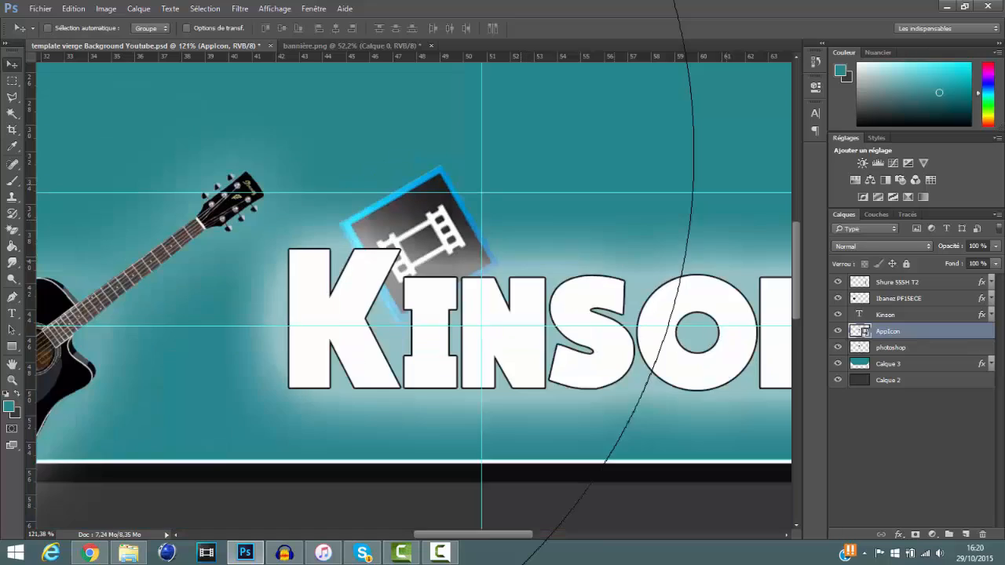
scroll(521, 188, down, 2)
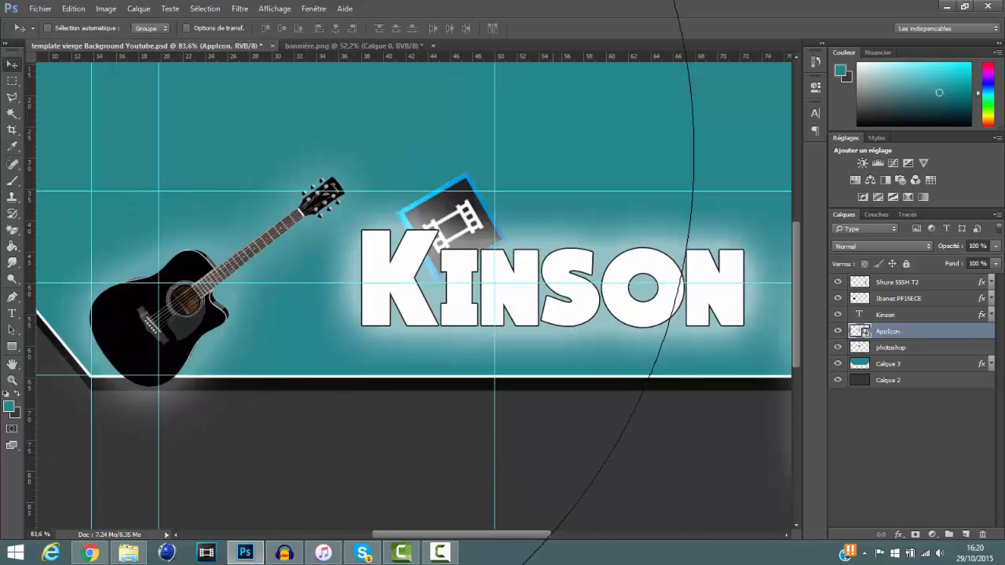
Step: Tilt the AppIcon logo clockwise, opposite to the Photoshop logo, and move it to the text's lower edge between "o" and "n"
key(ctrl+t)
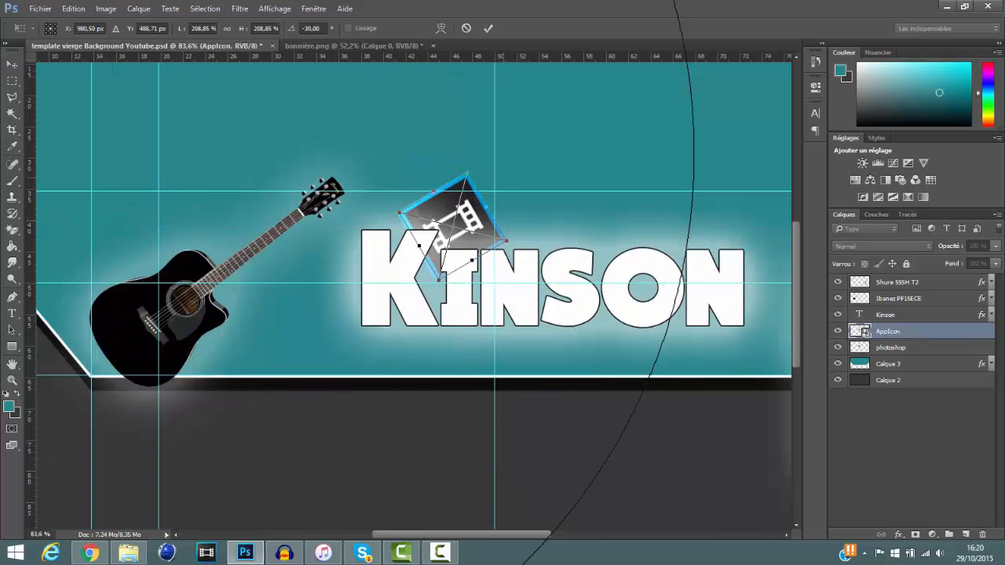
drag(480, 165, 520, 201)
key(Return)
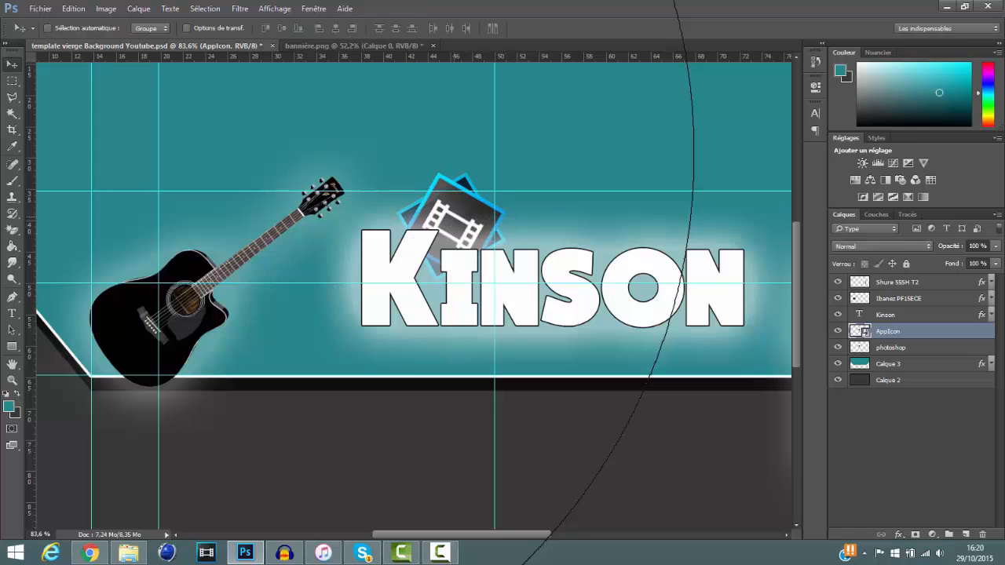
drag(452, 211, 658, 355)
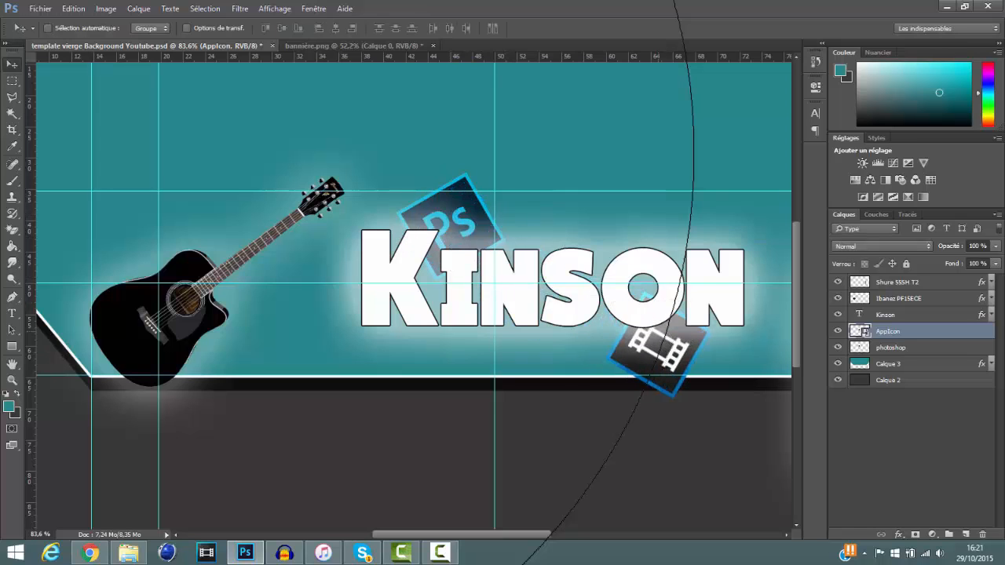
drag(501, 322, 363, 310)
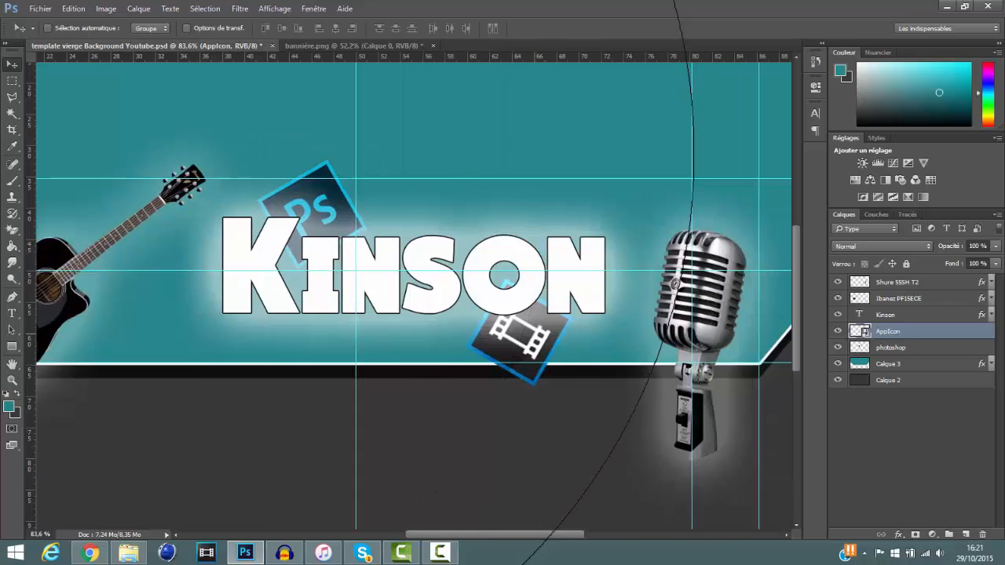
drag(528, 337, 556, 327)
scroll(556, 318, down, 6)
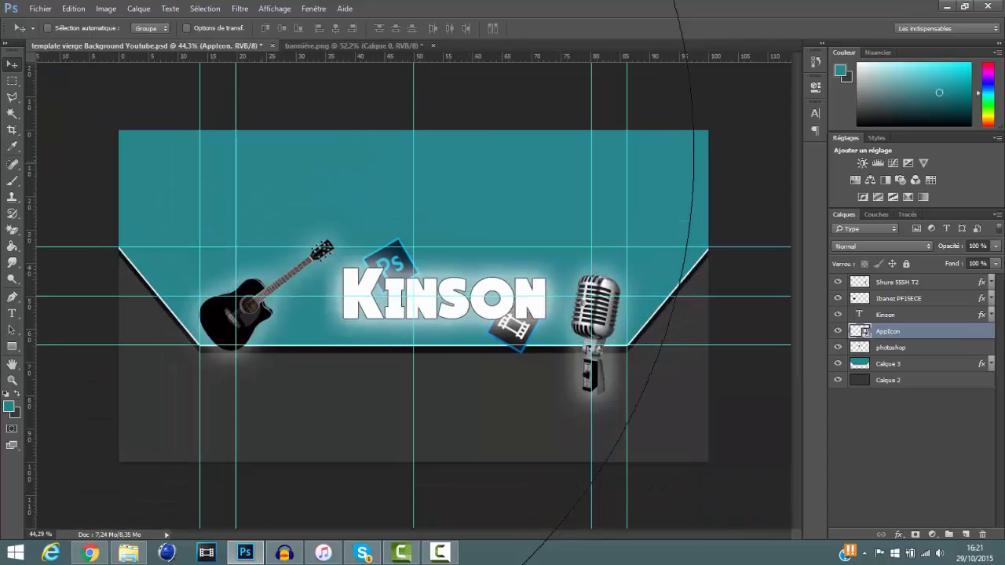
Step: Select the banner's full width from its upper edge to just below the upper horizontal guide, and add a new layer above all others
key(m)
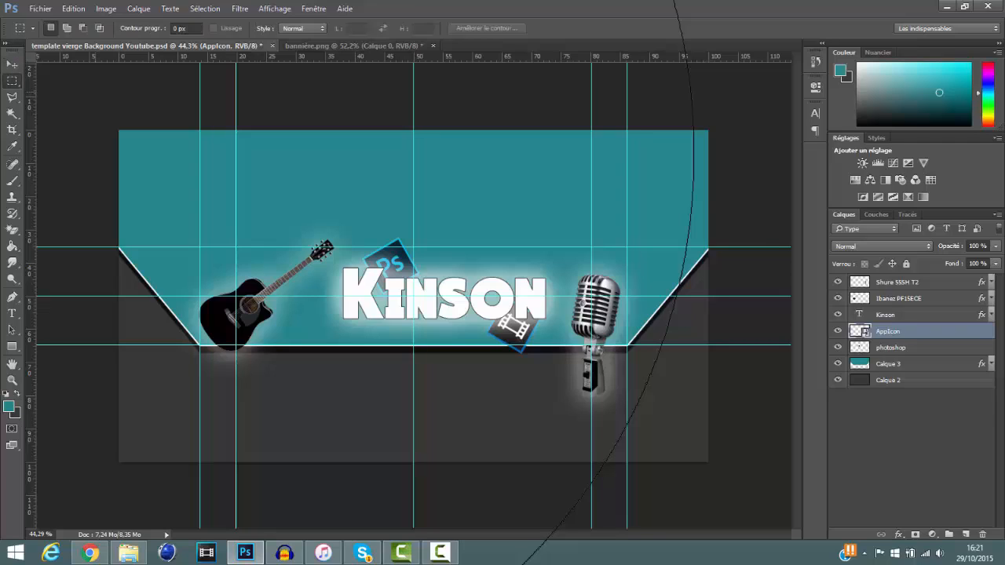
drag(119, 130, 723, 250)
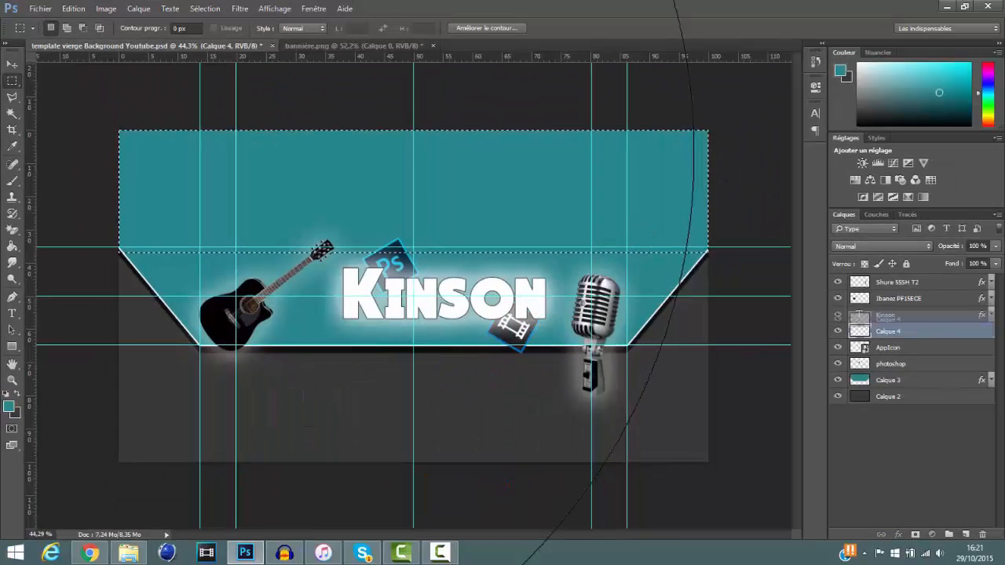
drag(895, 281, 895, 282)
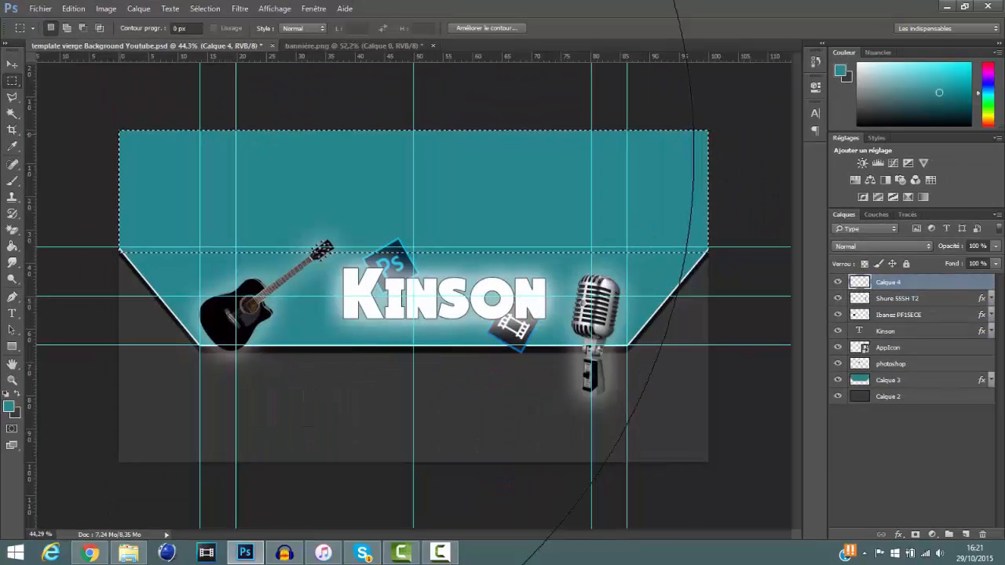
Step: Fill the selected band on the new layer with the dark grey background colour using the Paint Bucket, and deselect
key(x)
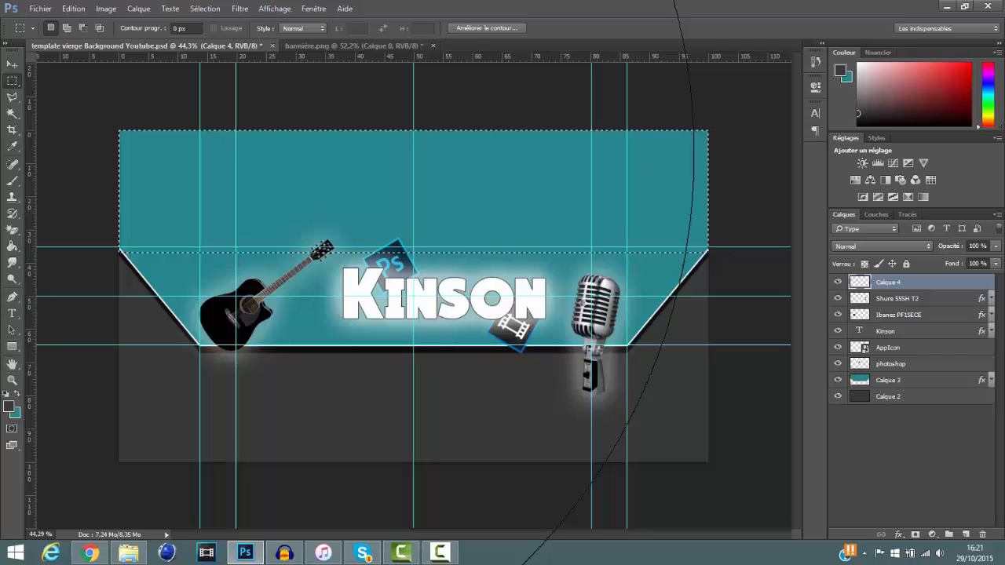
key(x)
key(x)
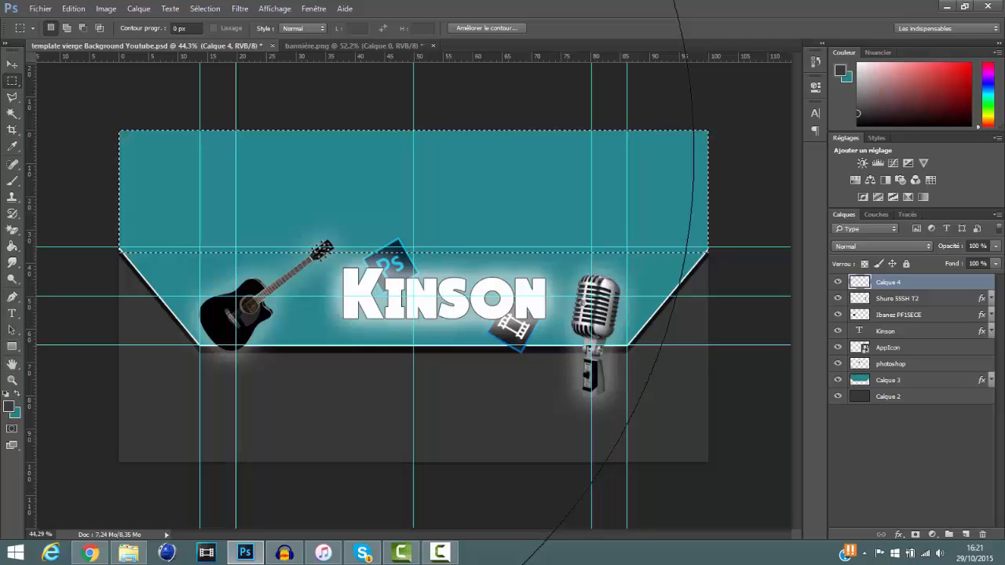
key(g)
key(ctrl+z)
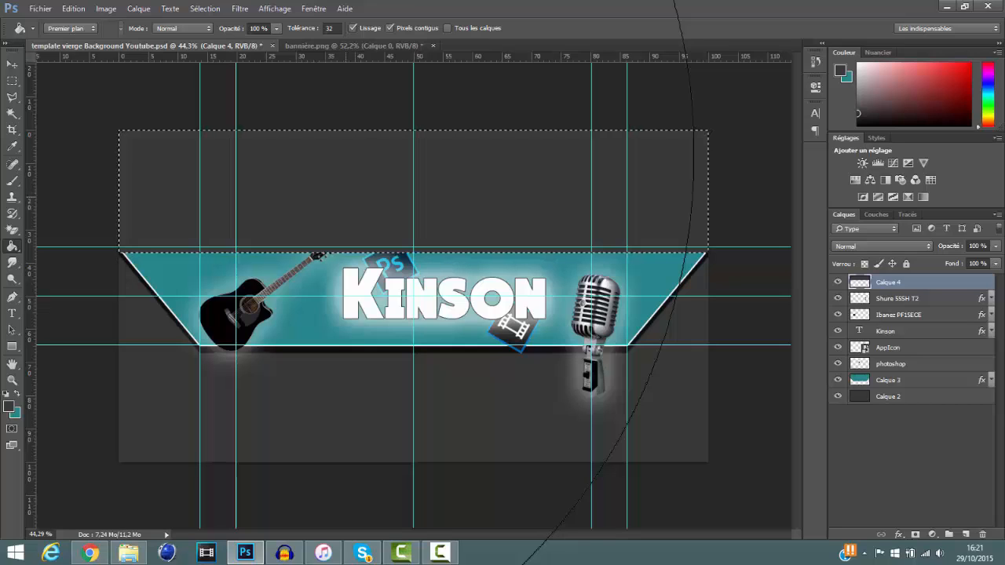
key(ctrl+d)
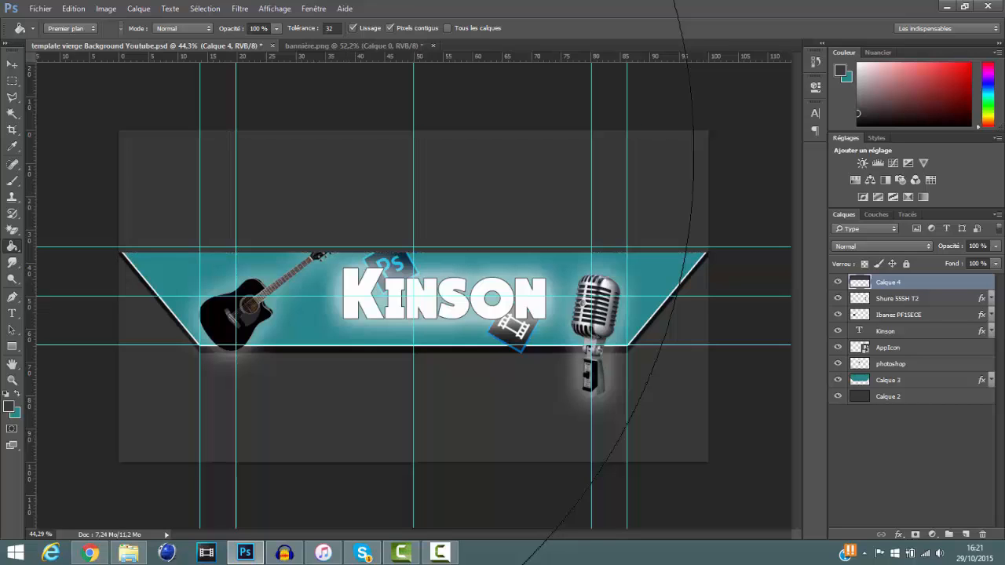
Step: Duplicate the dark grey band layer and move the copy down so its upper edge sits on the lower horizontal guide
key(ctrl+j)
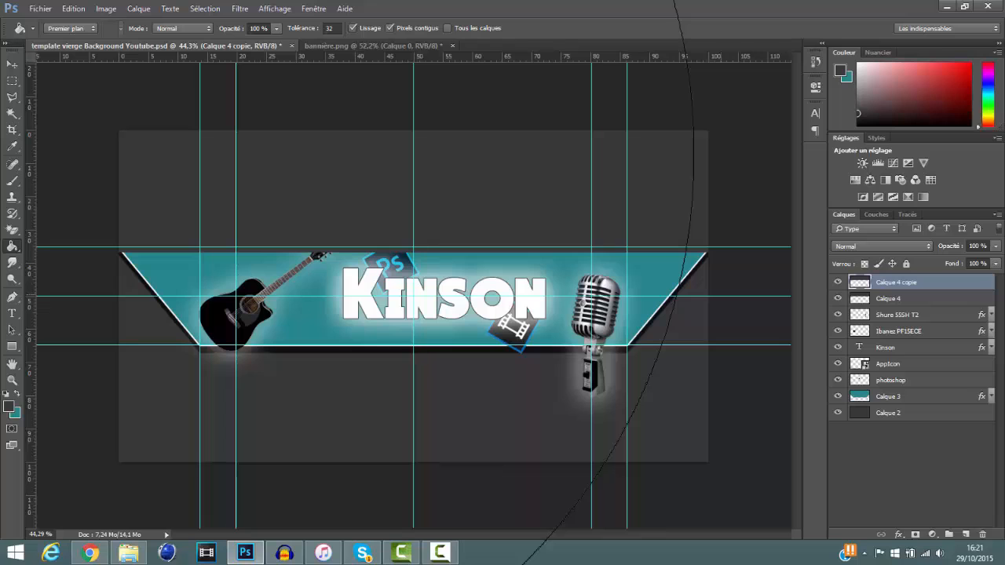
key(v)
key(ctrl+t)
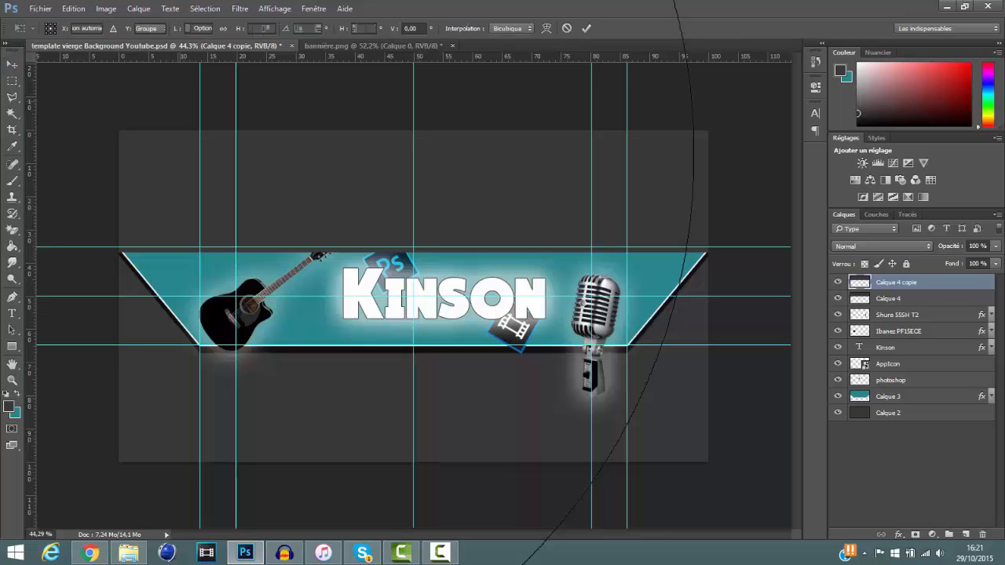
drag(348, 182, 345, 381)
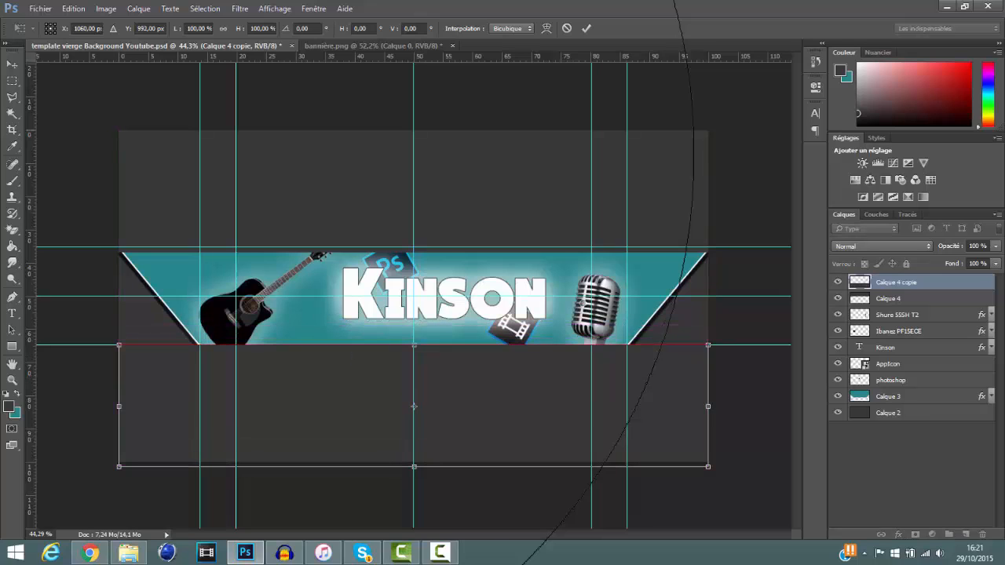
click(586, 28)
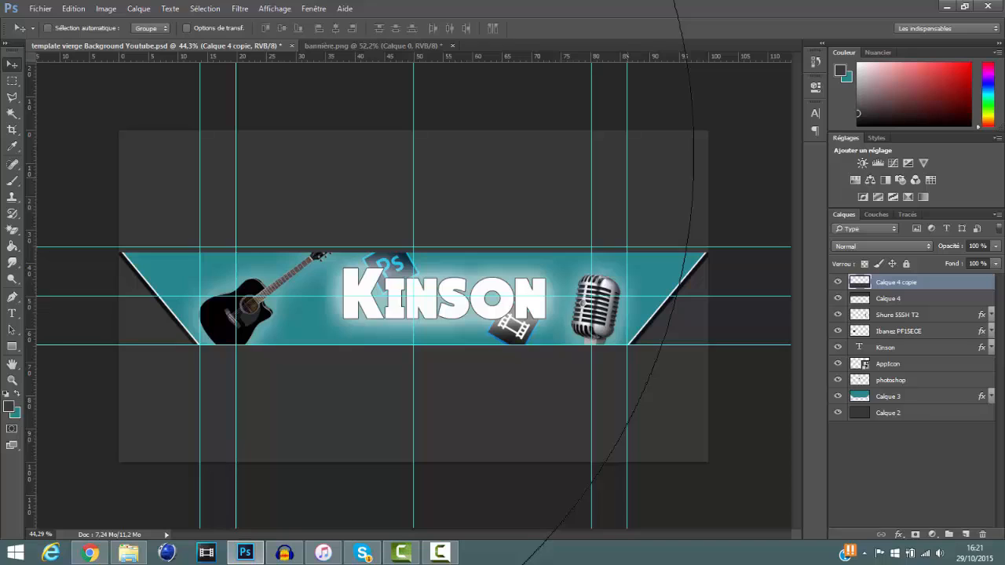